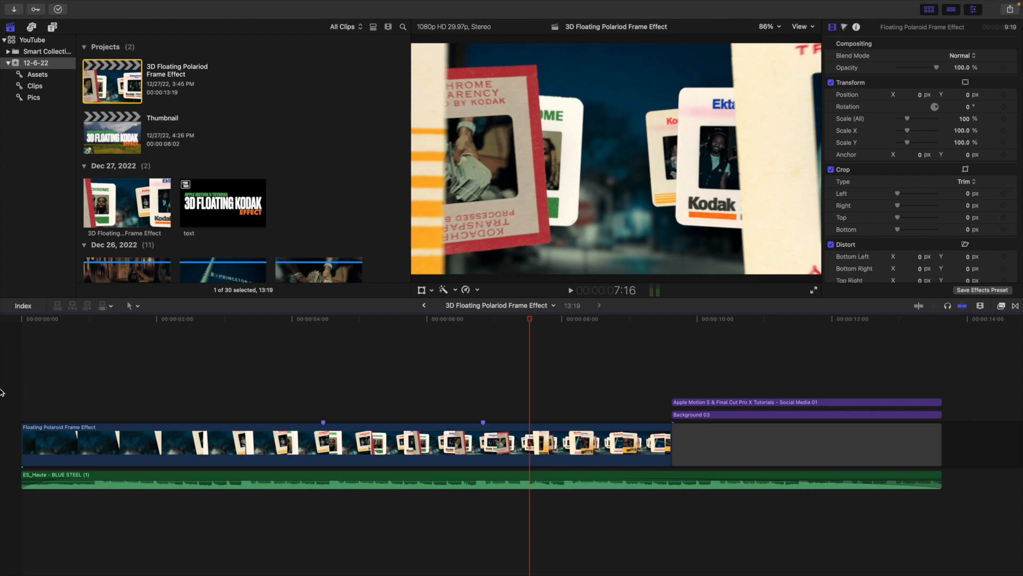
- Create a new project named Kodak Frames in the 12-6-22 event, with 1080p HD video at 29.97p
left_click(279, 406)
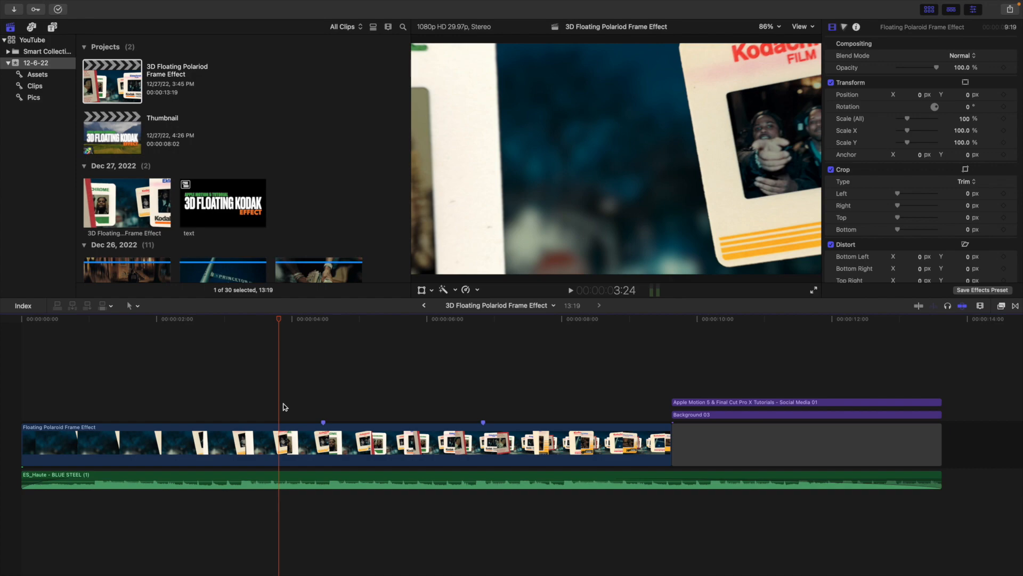
key("super+n")
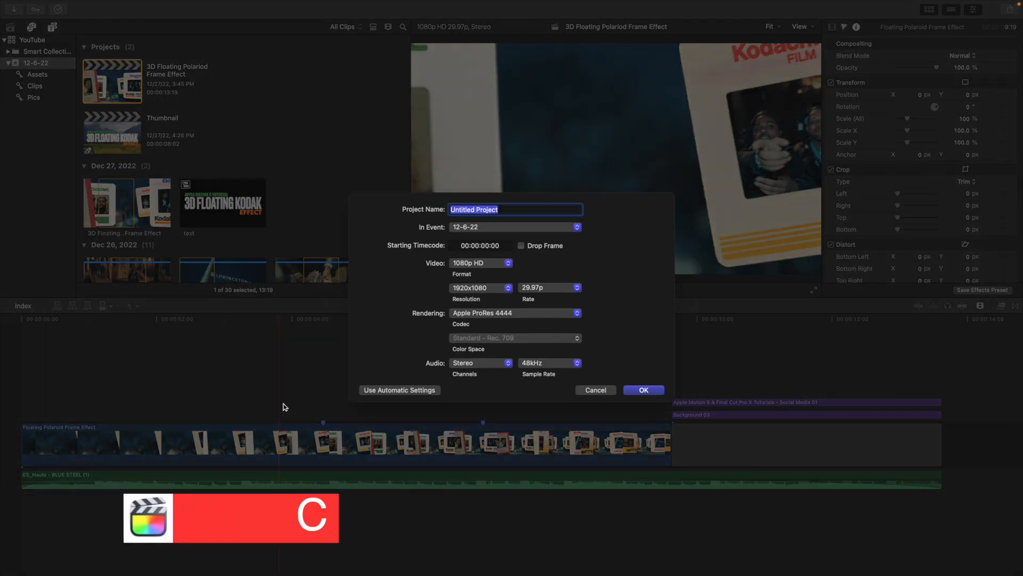
type("Kodak Frames")
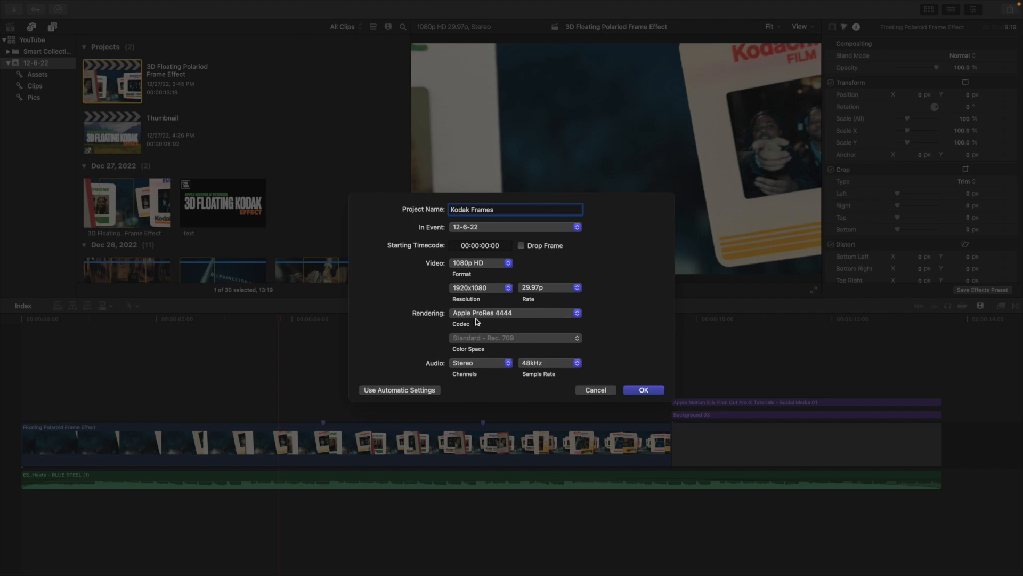
left_click(643, 392)
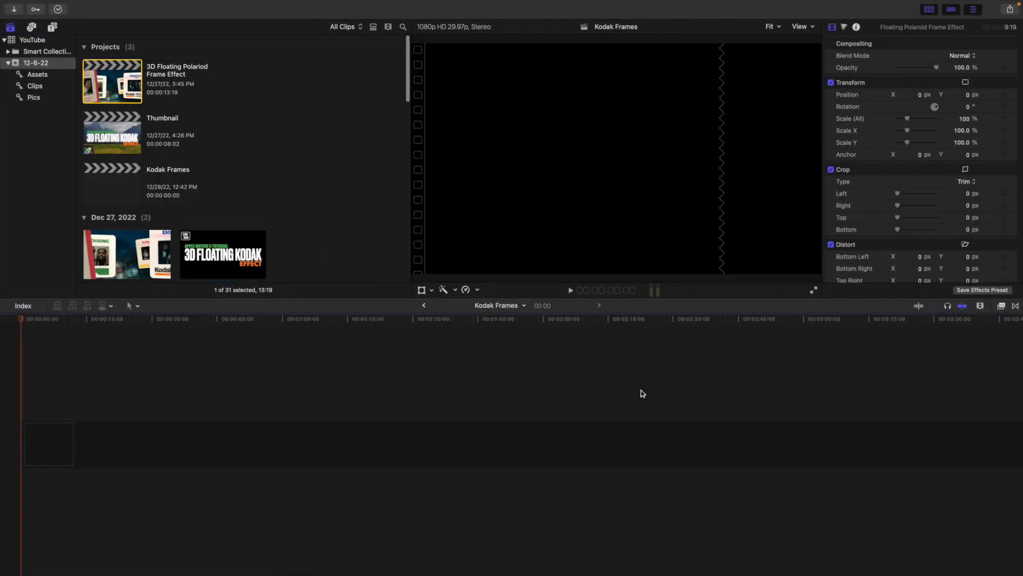
- Append the four-second selections of clip 5 and clip 3 to the empty timeline and fit the timeline to the window
scroll(210, 200, "down", 8)
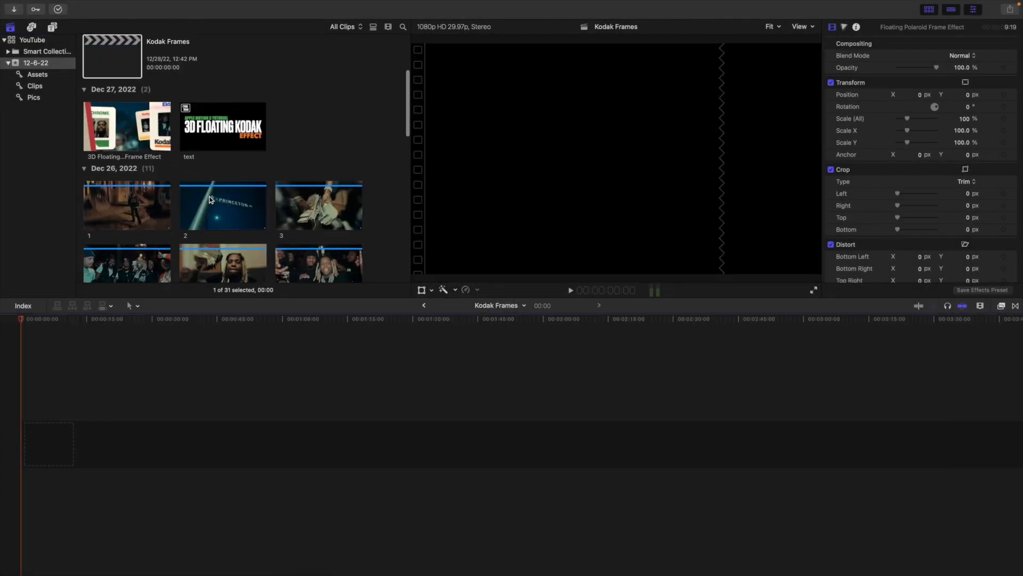
scroll(211, 200, "up", 4)
left_click(216, 159)
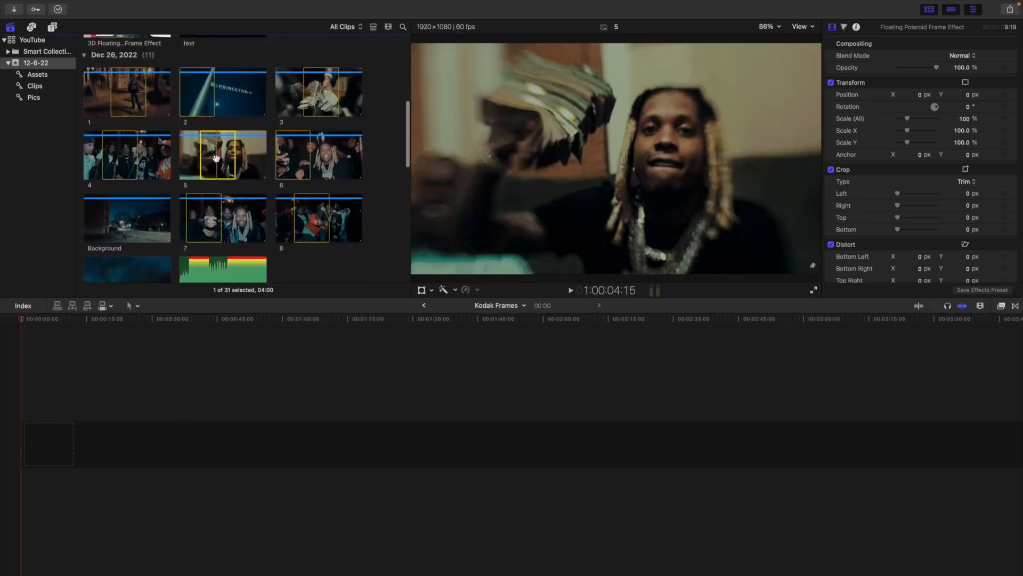
key("e")
left_click(319, 91)
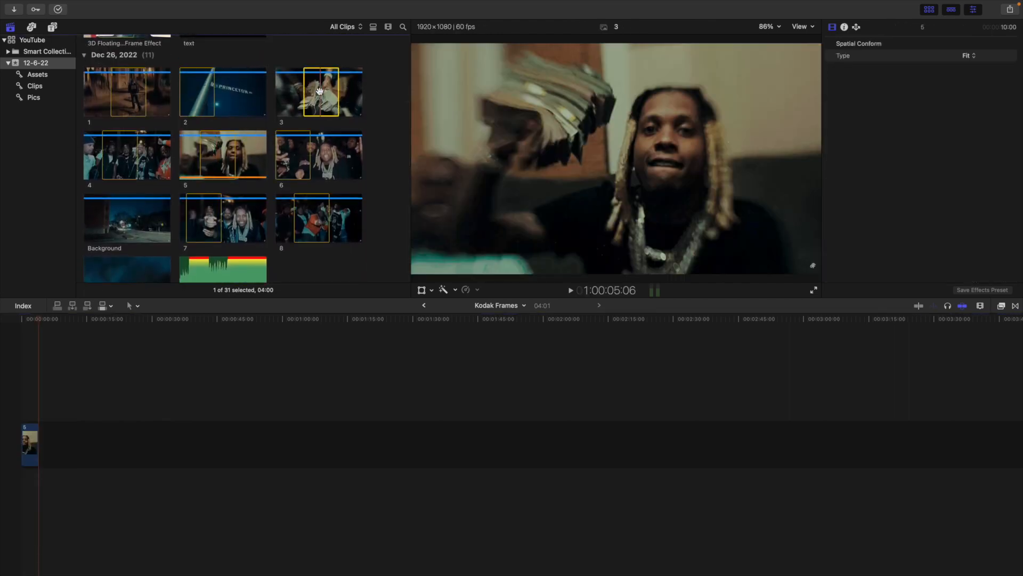
key("e")
key("Home")
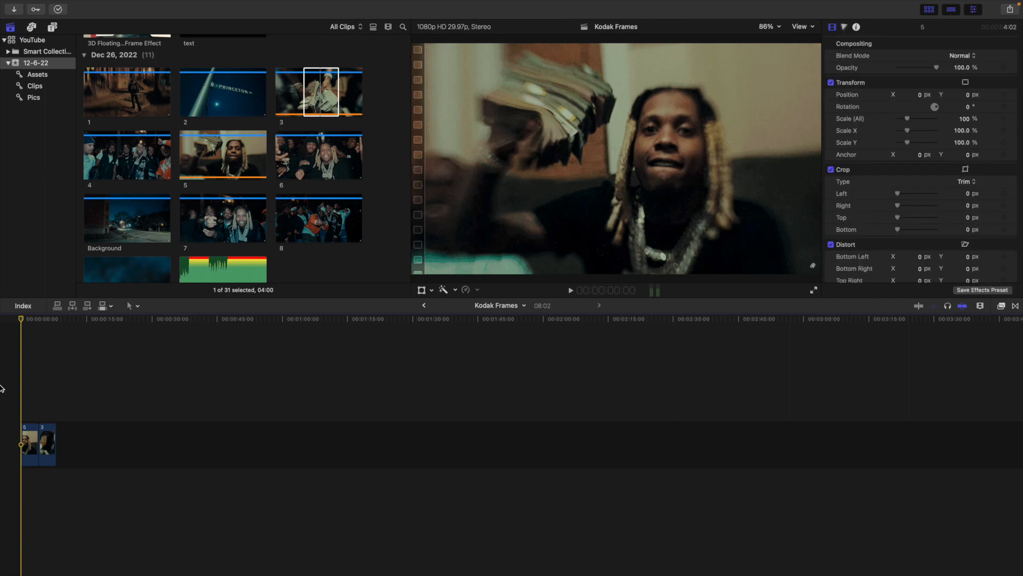
key("shift+z")
left_click(171, 389)
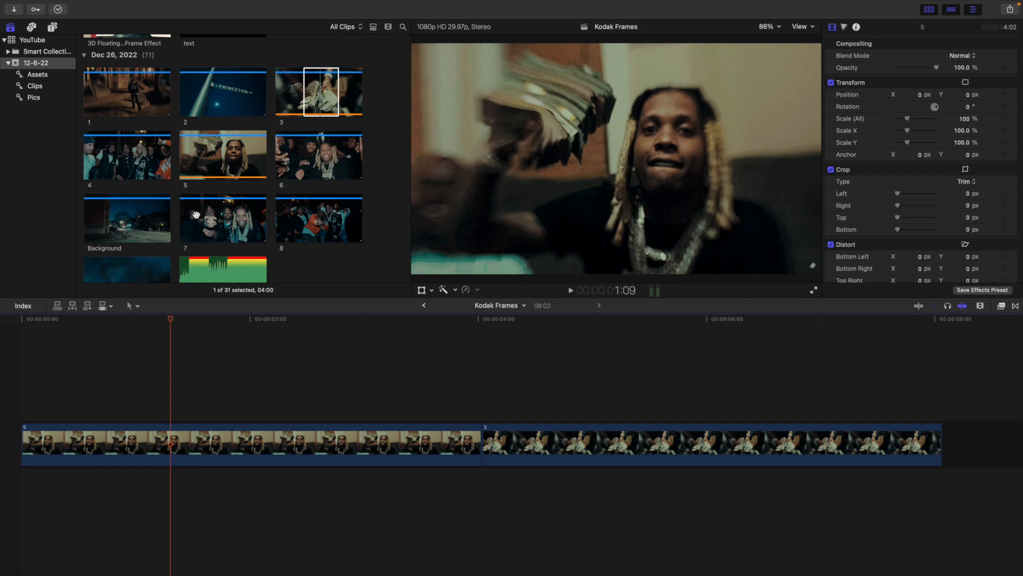
- Connect Kodak Slide 11 above the first clip and Kodak Slide 02 above the second clip in the timeline
scroll(280, 224, "down", 4)
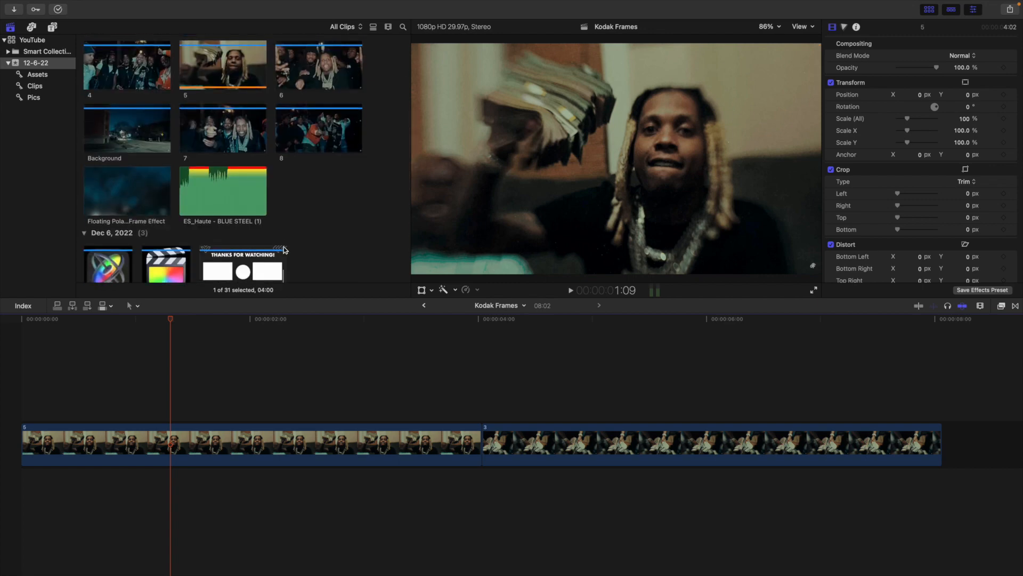
scroll(283, 248, "down", 8)
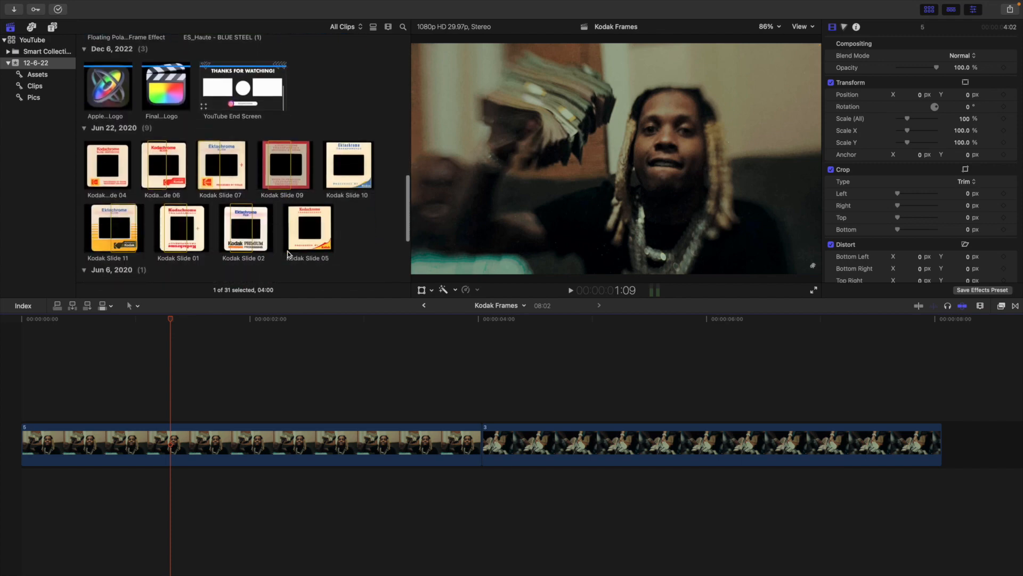
left_click(118, 237)
left_click_drag(118, 251, 261, 361)
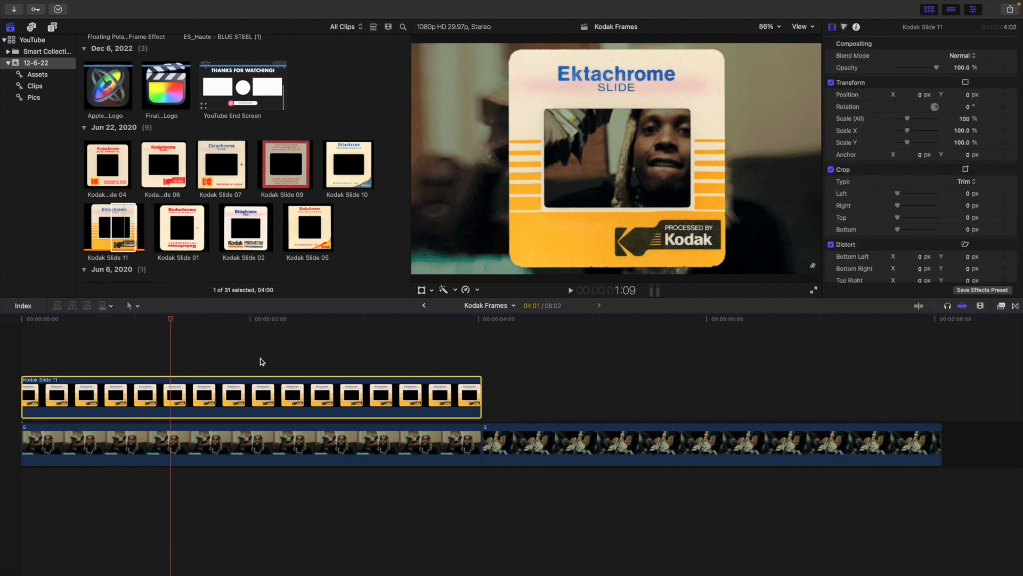
left_click_drag(242, 230, 556, 361)
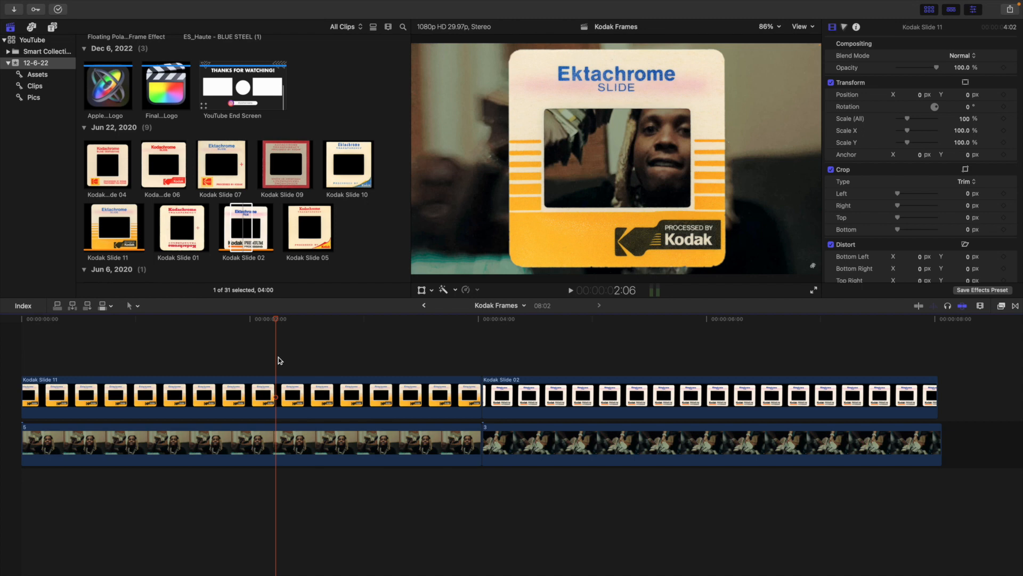
- Fit clip 5 inside its slide frame by scaling it to 58% and cropping 239 px left and 203 px right
left_click(306, 444)
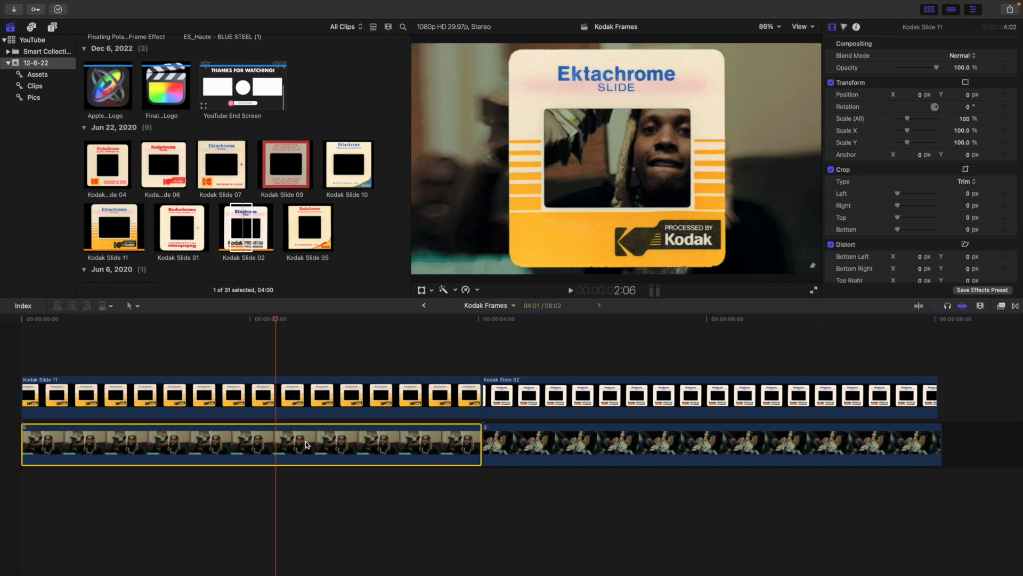
left_click(421, 291)
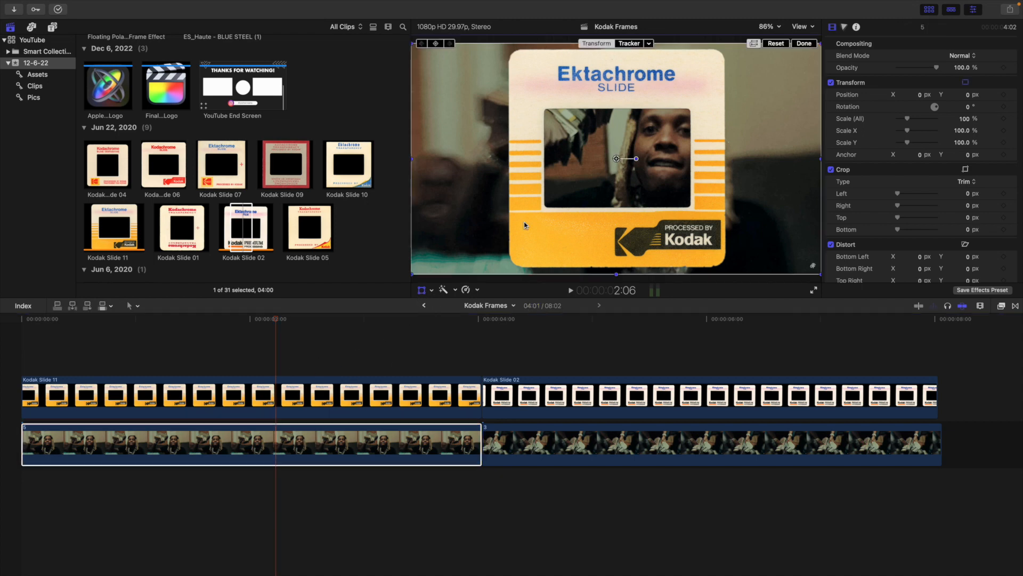
left_click_drag(964, 119, 964, 142)
left_click_drag(897, 194, 905, 207)
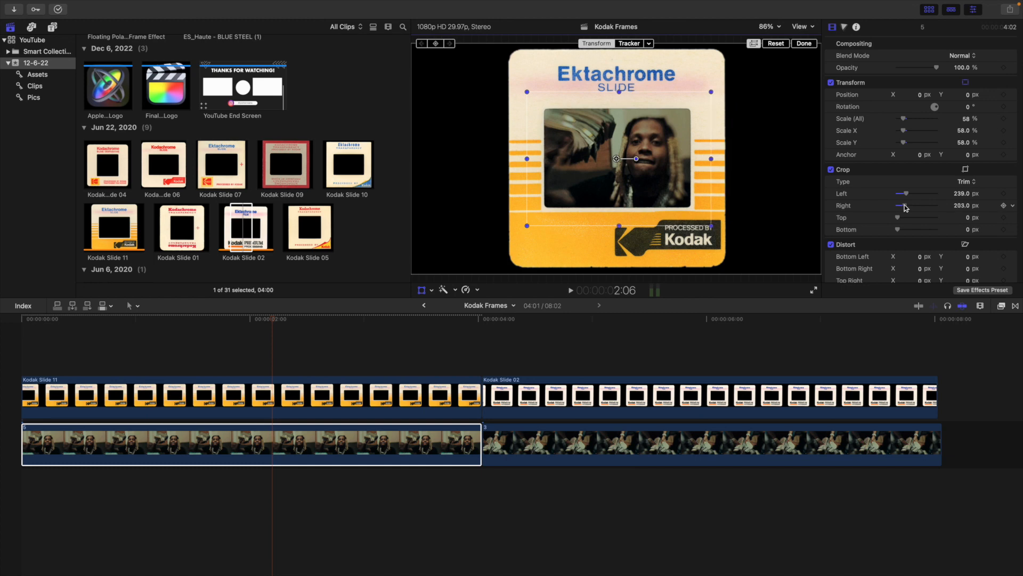
left_click(805, 43)
- Fit clip 3 inside its slide frame by scaling it to 57% and cropping 345 px left and 288 px right
left_click(617, 331)
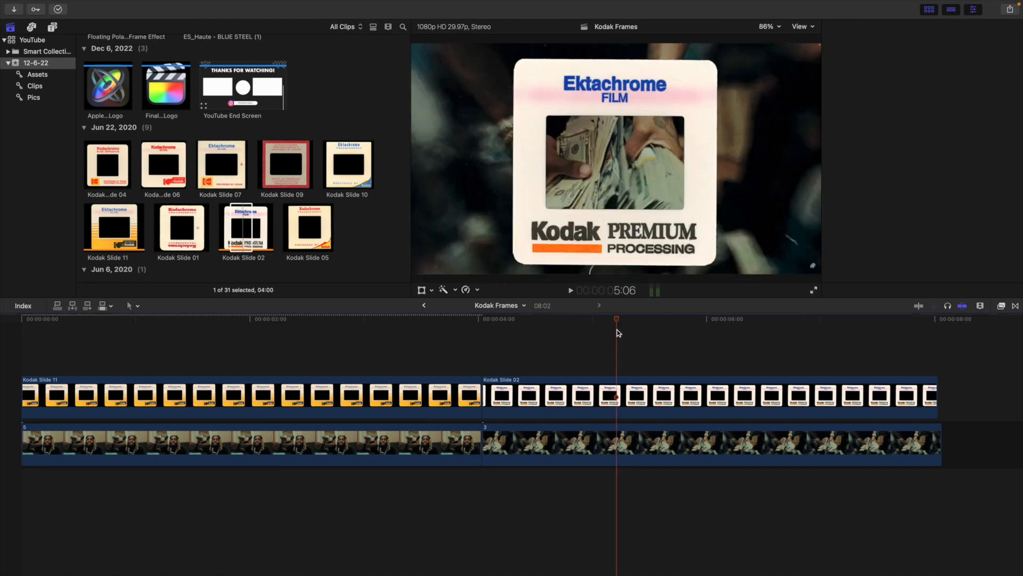
left_click(632, 437)
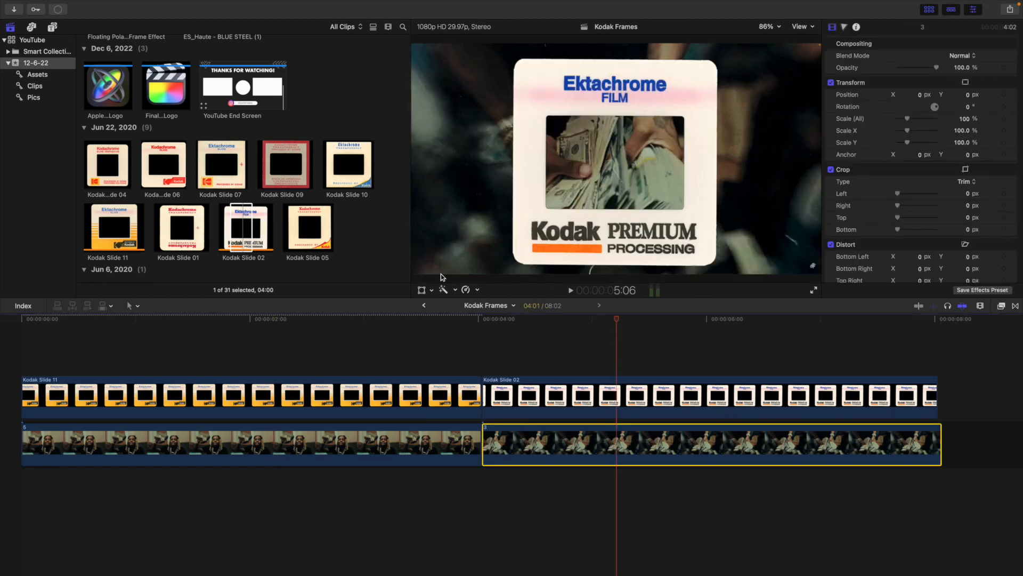
left_click(421, 290)
left_click(966, 118)
type("68")
key("Return")
left_click_drag(965, 118, 964, 123)
mouse_move(900, 195)
left_mouse_down()
mouse_move(911, 194)
mouse_move(908, 207)
left_mouse_up()
left_click(803, 45)
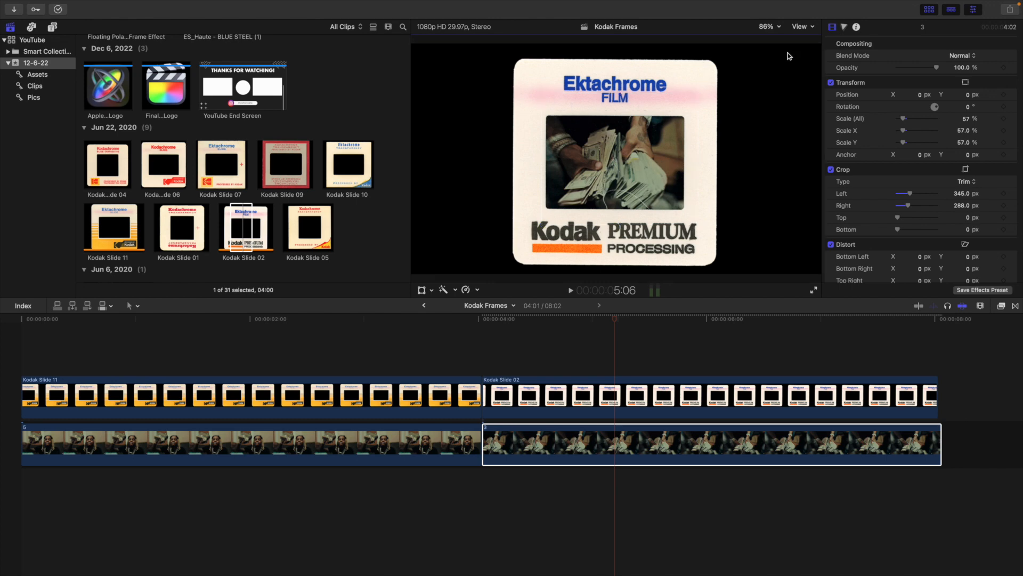
- Start saving the Kodak Slide 11 composition's frame at 2:16 as a still, titled Kodak Frames 001
left_click(288, 361)
left_click(543, 363)
left_click(316, 365)
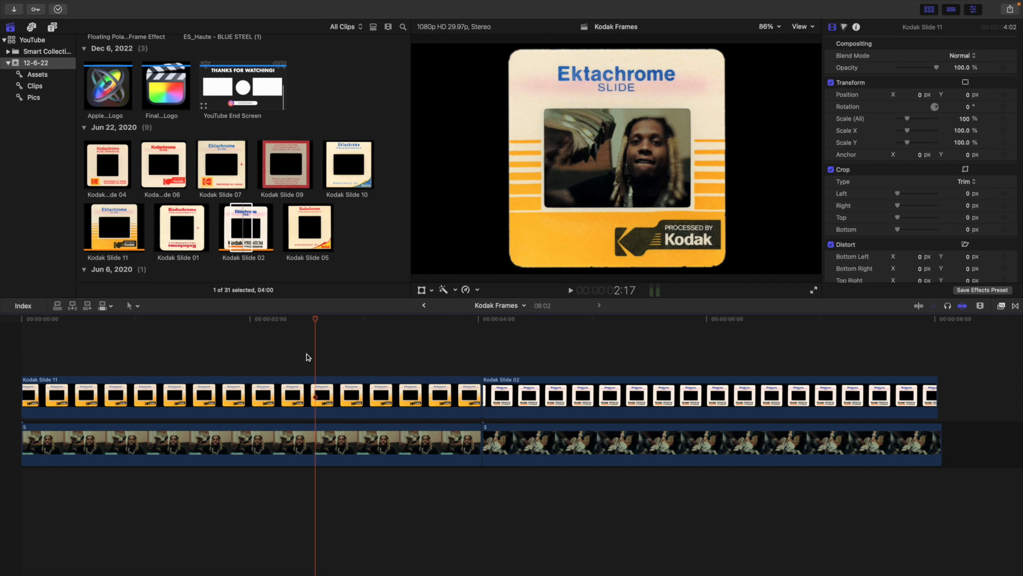
left_click(674, 365)
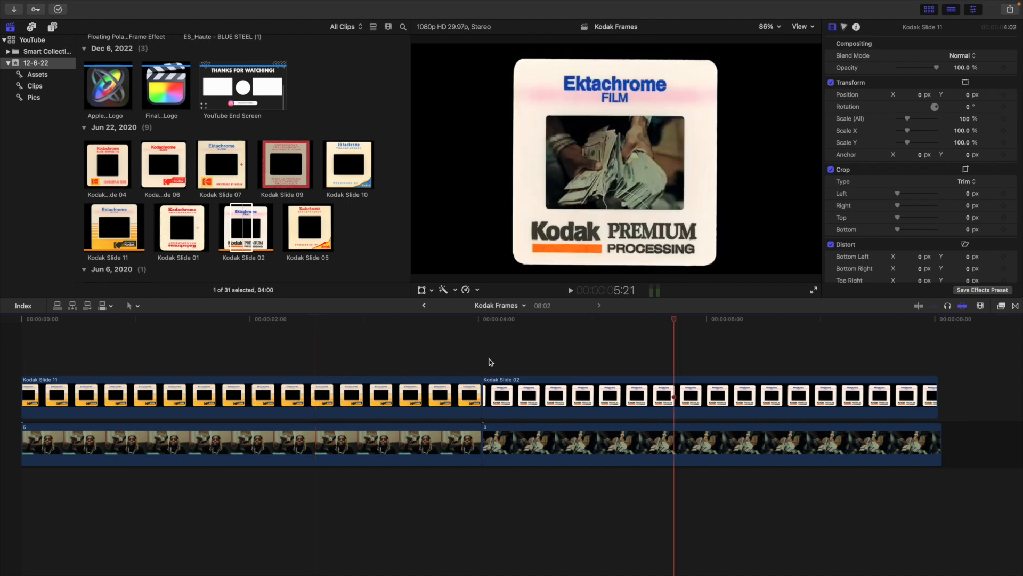
left_click(313, 360)
left_click(1009, 10)
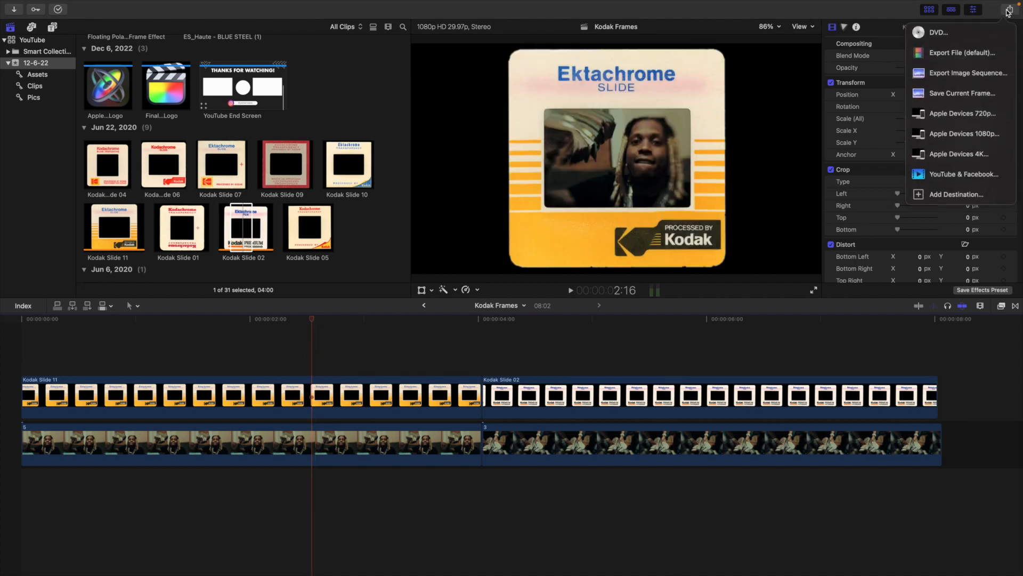
left_click(945, 93)
left_click(621, 136)
type("001")
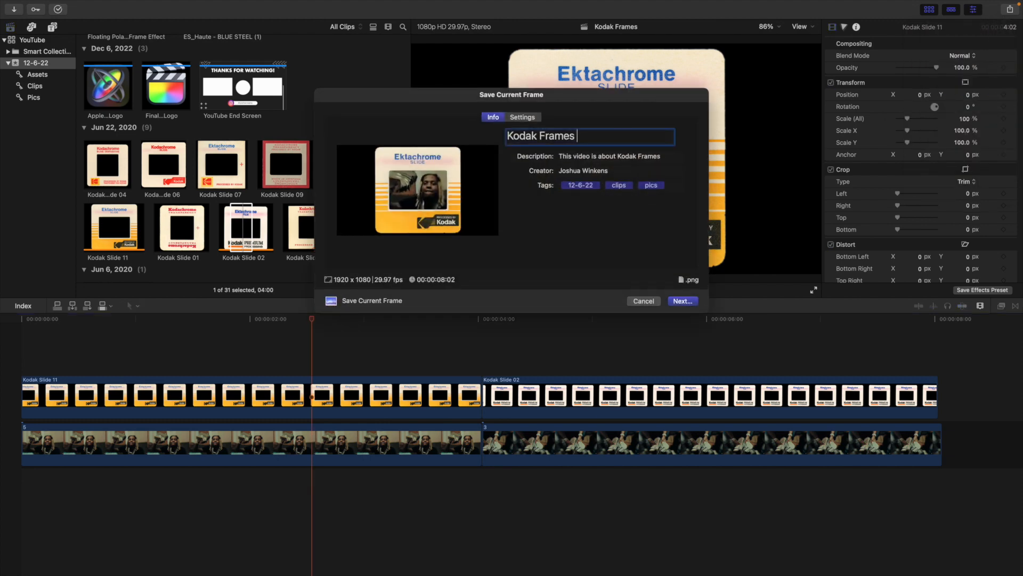
- Keep PNG Image as the still's export format and save Kodak Frames 001 to the Desktop
left_click(526, 117)
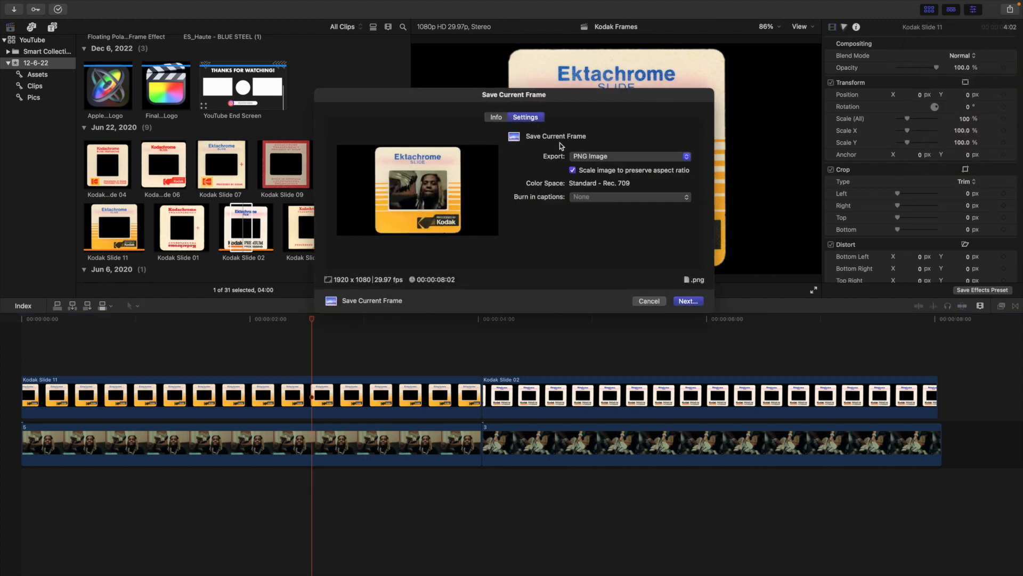
left_click(588, 157)
left_click(589, 158)
left_click(494, 117)
left_click(682, 301)
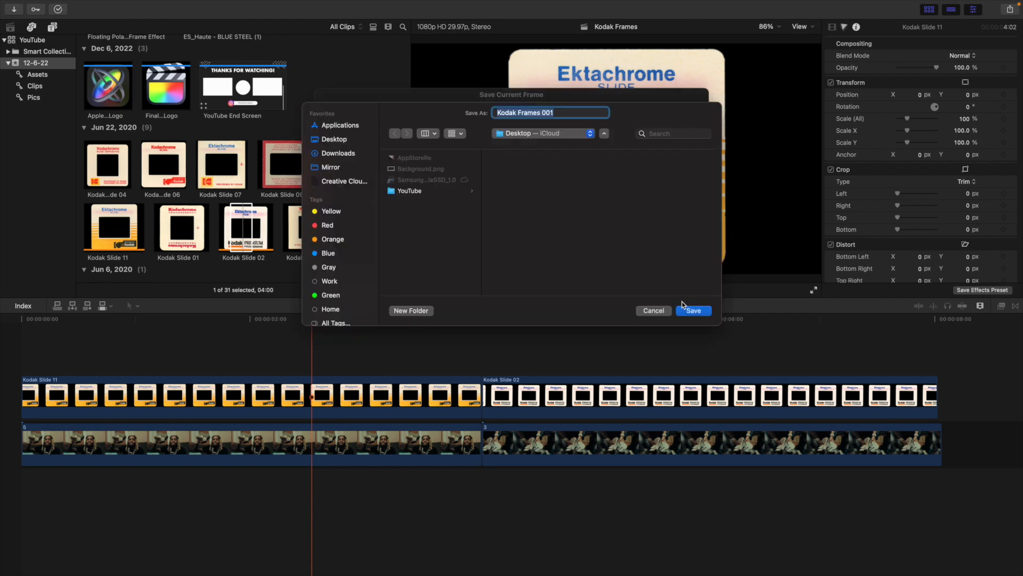
left_click(692, 310)
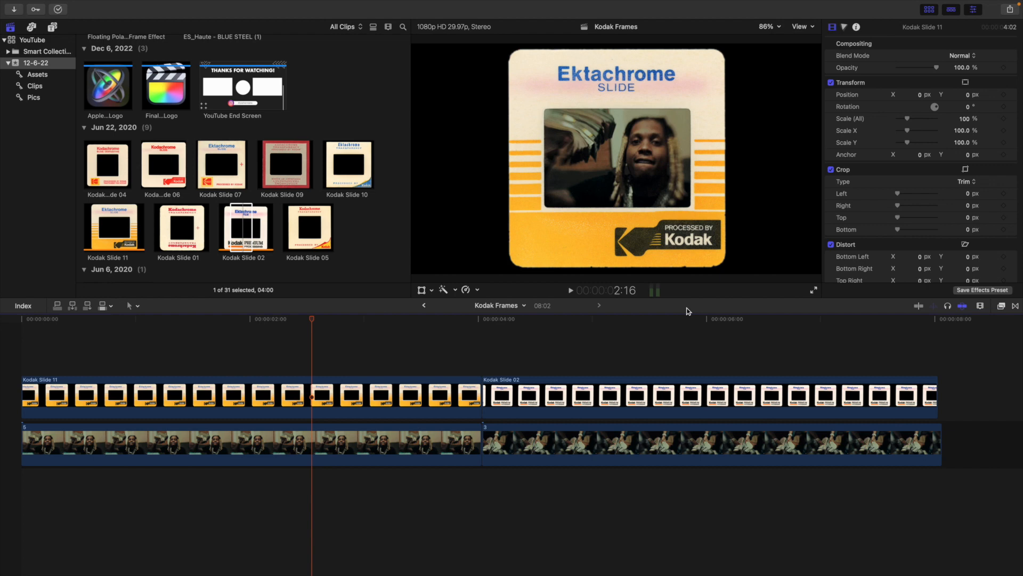
- Save the Kodak Slide 02 composition's frame at 5:21 to the Desktop as a PNG image named Kodak Frames 002
left_click(672, 353)
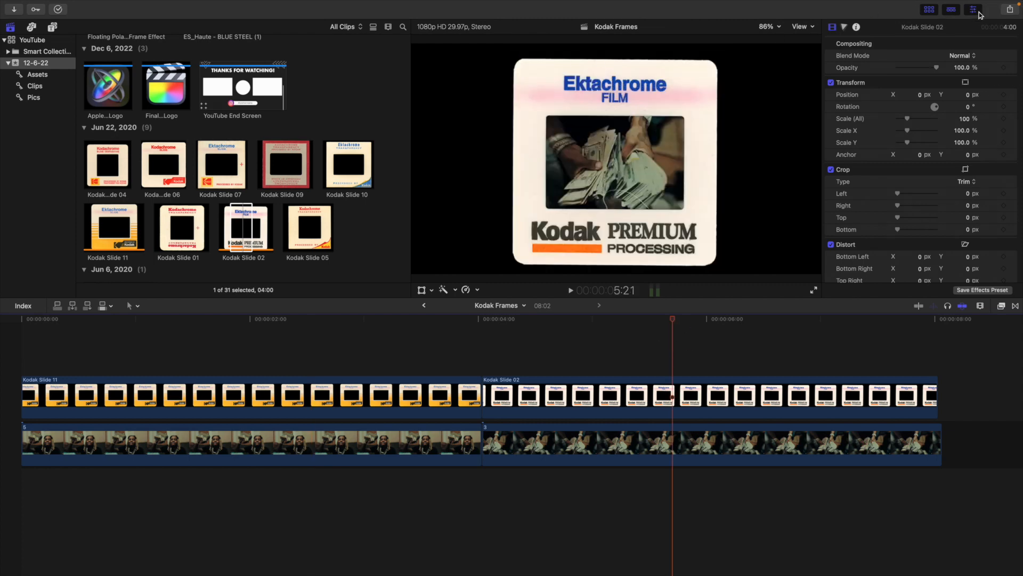
left_click(1010, 9)
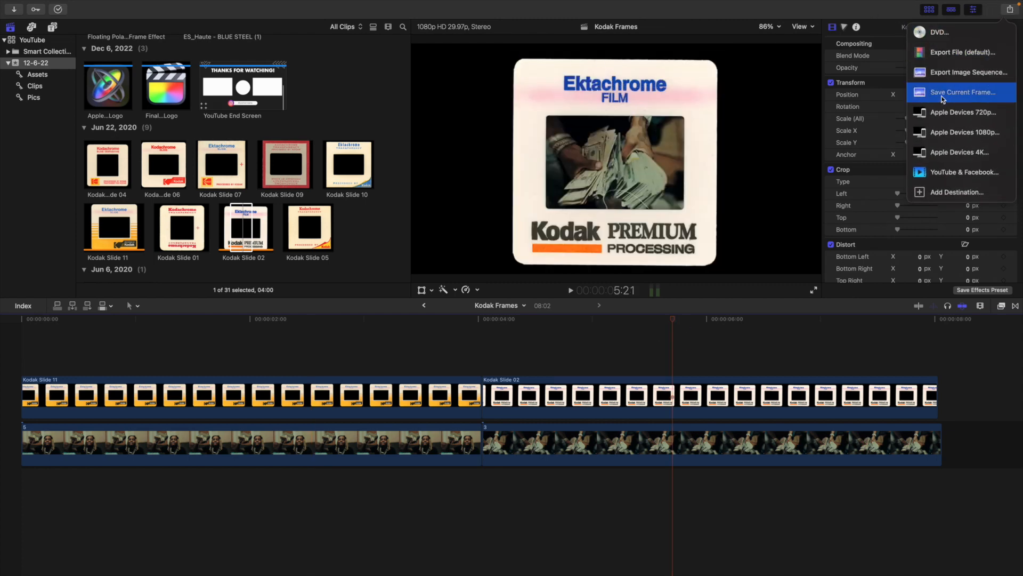
left_click(944, 93)
left_click(638, 135)
type("002")
left_click(525, 116)
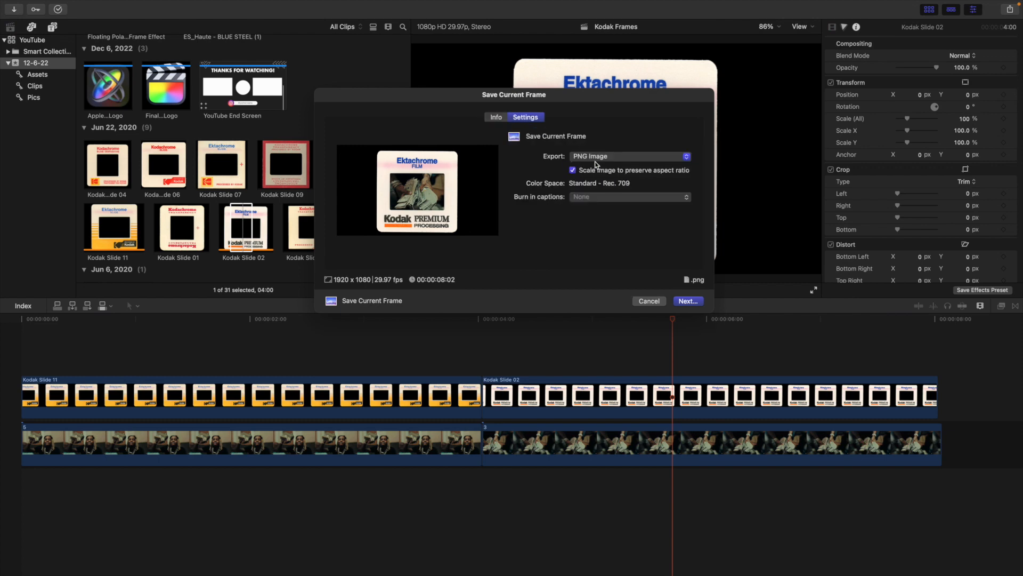
left_click(496, 117)
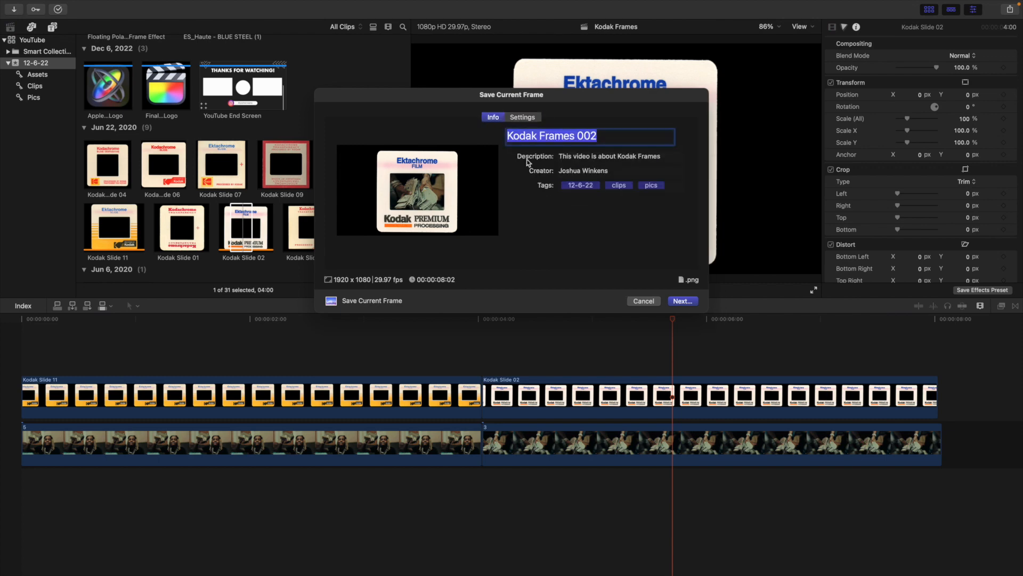
left_click(684, 301)
left_click(691, 312)
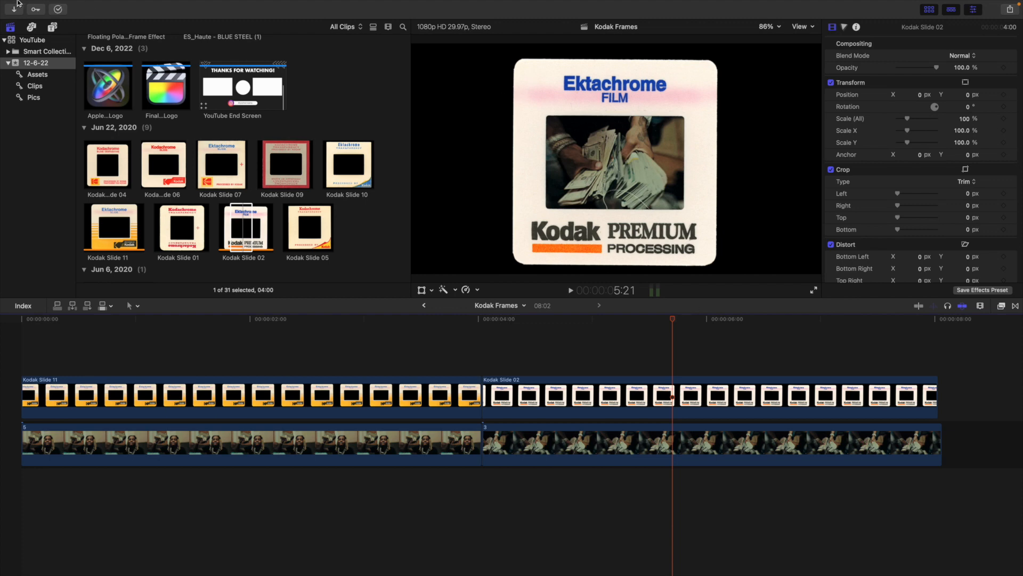
- Minimize the editor, expand the desktop's Images stack and select the Kodak Frames 001 and 002 PNG files
mouse_move(41, 19)
left_click(31, 21)
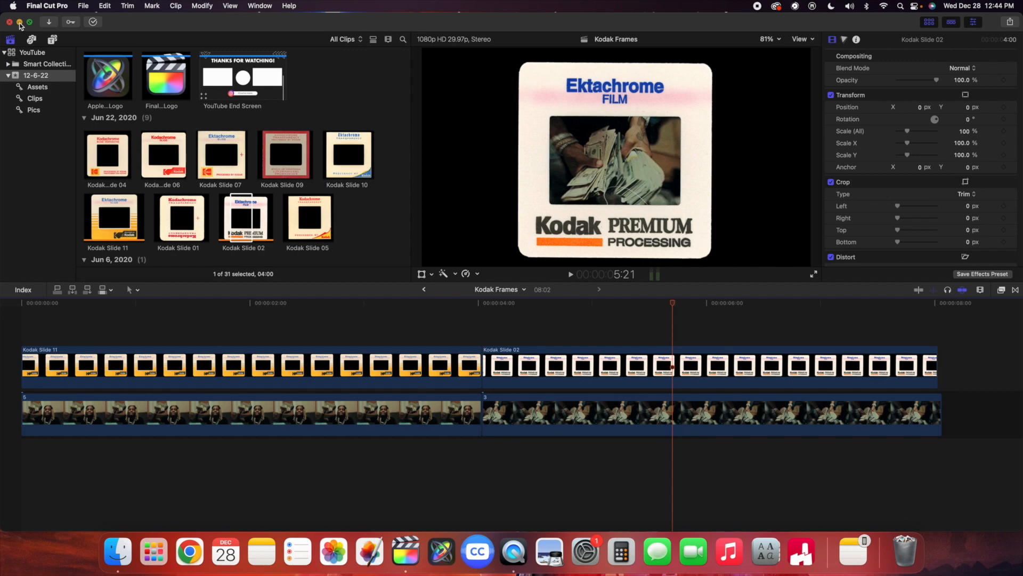
left_click(20, 23)
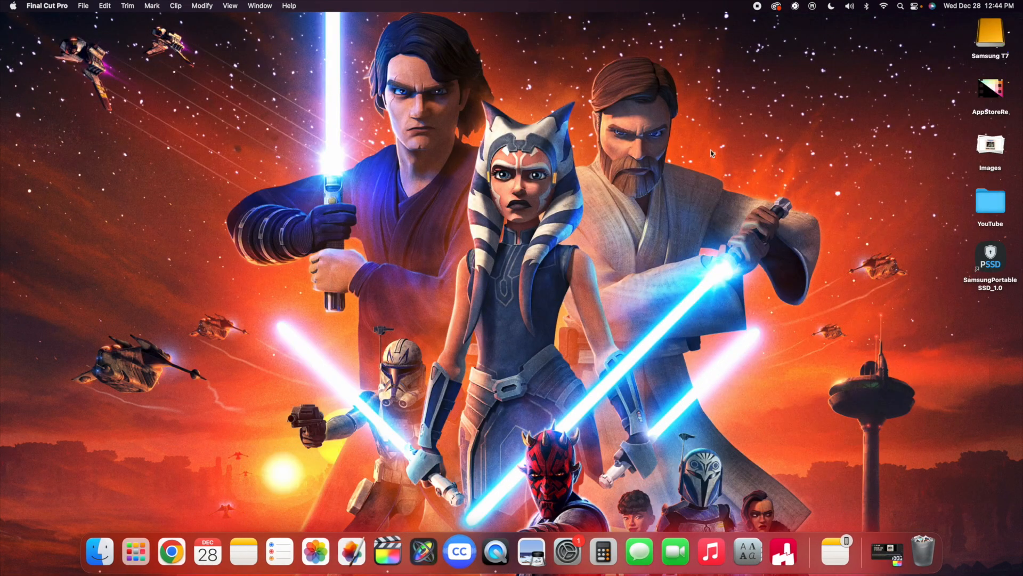
left_click(987, 155)
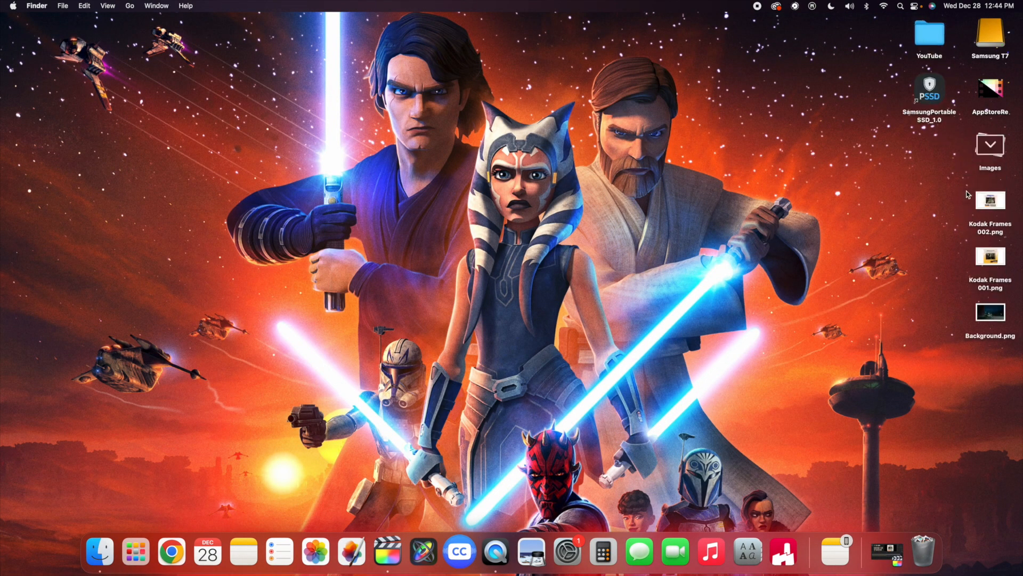
left_click_drag(961, 201, 1007, 291)
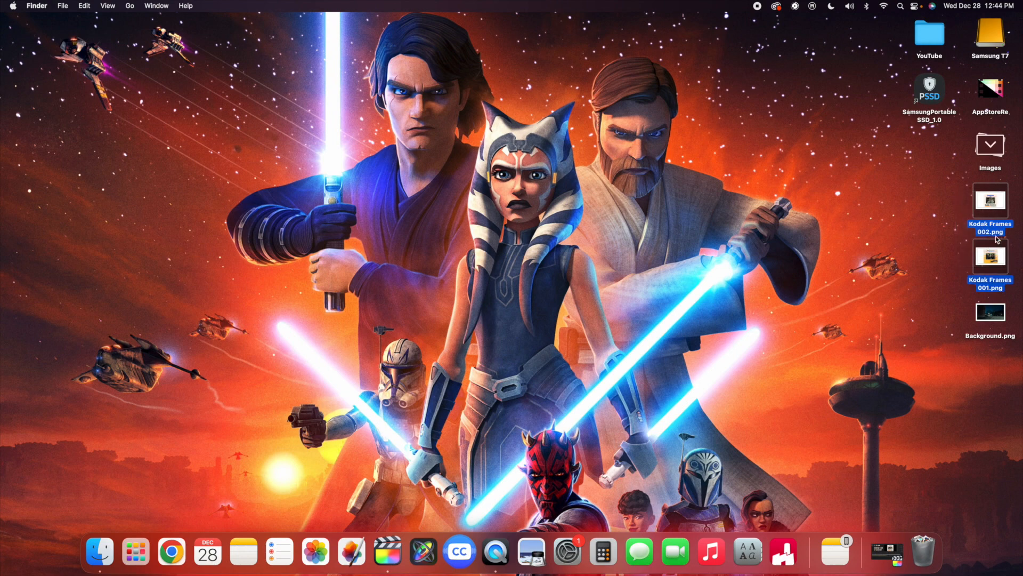
- Open the Kodak Frames 001 and 002 PNG files in Preview, check both stills and close the preview
double_click(988, 208)
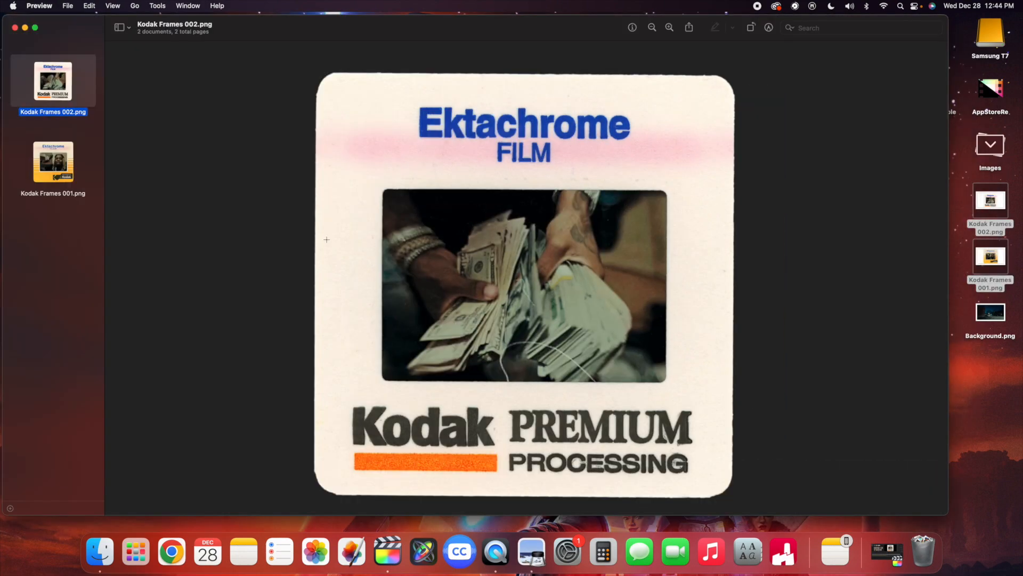
key("Down")
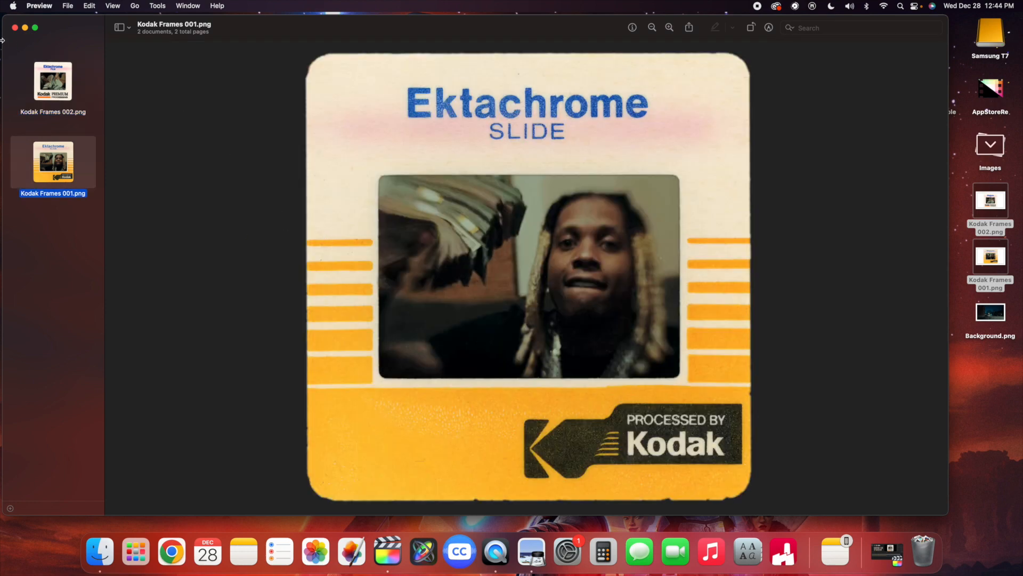
left_click(15, 27)
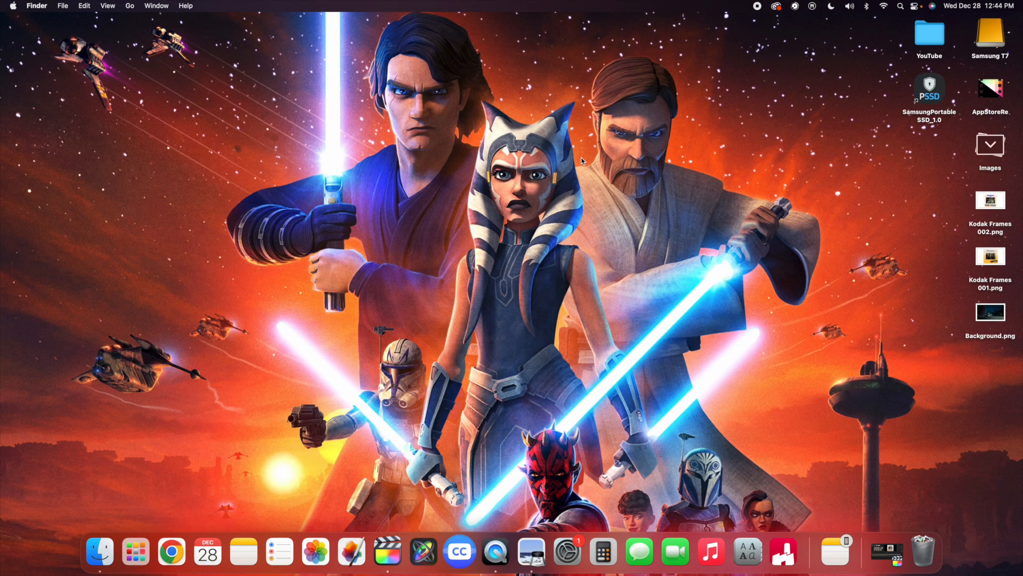
- Return to Final Cut Pro and append the Background clip at the end of the Kodak Frames timeline
left_click(886, 551)
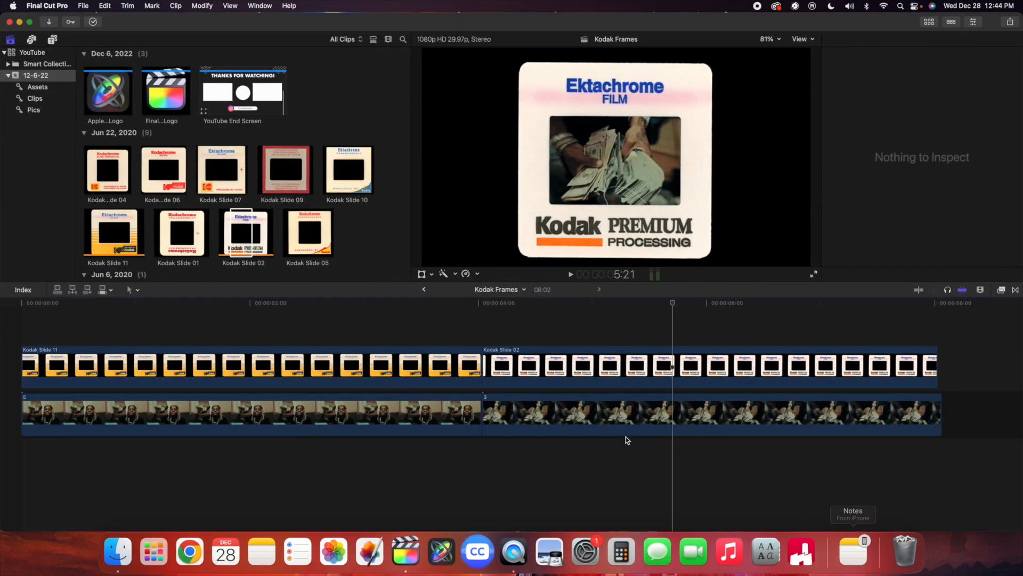
left_click(383, 338)
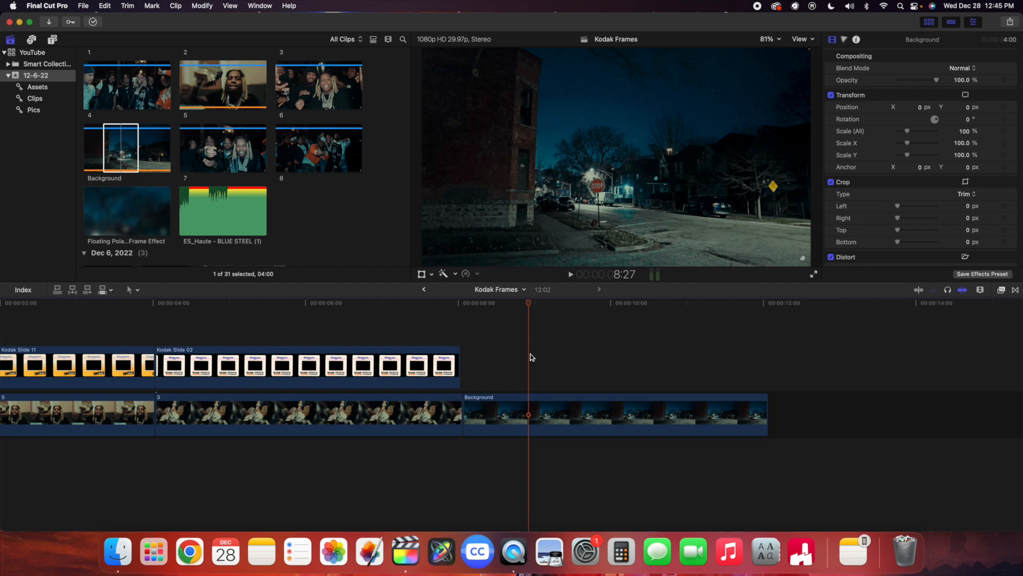
left_click(498, 347)
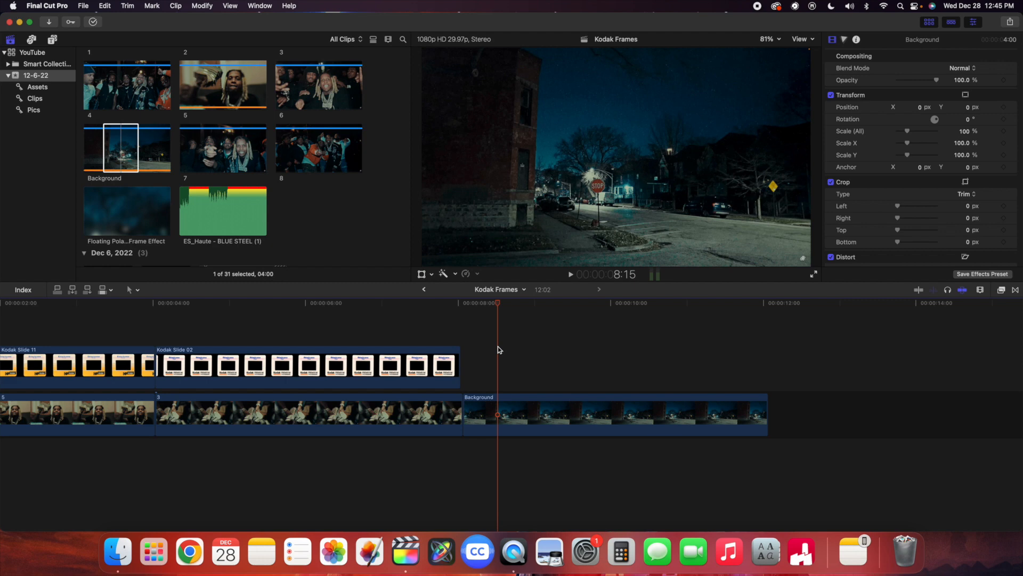
- Add markers on the Background clip at 8:24 and 10:28
left_click(520, 374)
key("m")
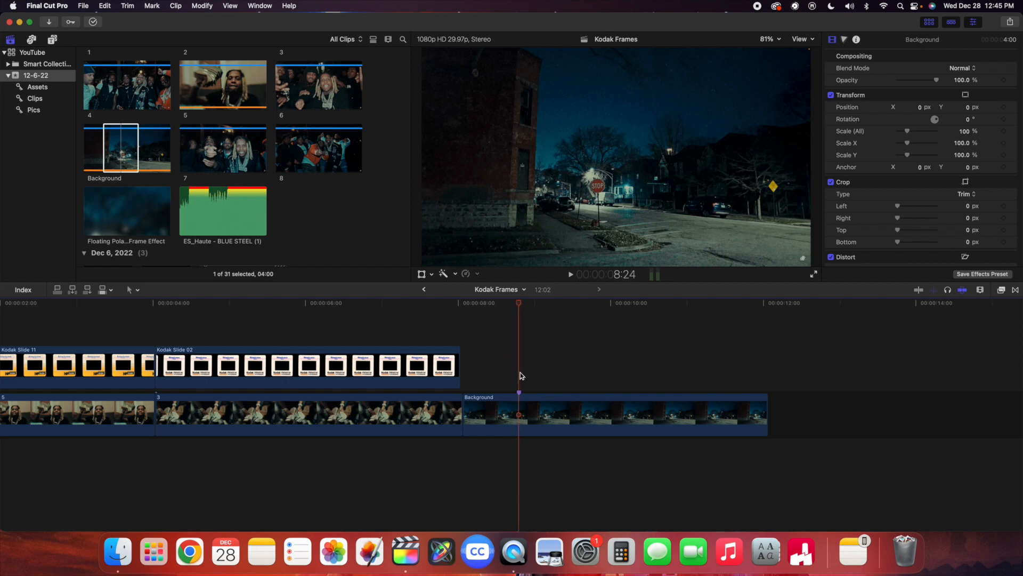
left_click(684, 384)
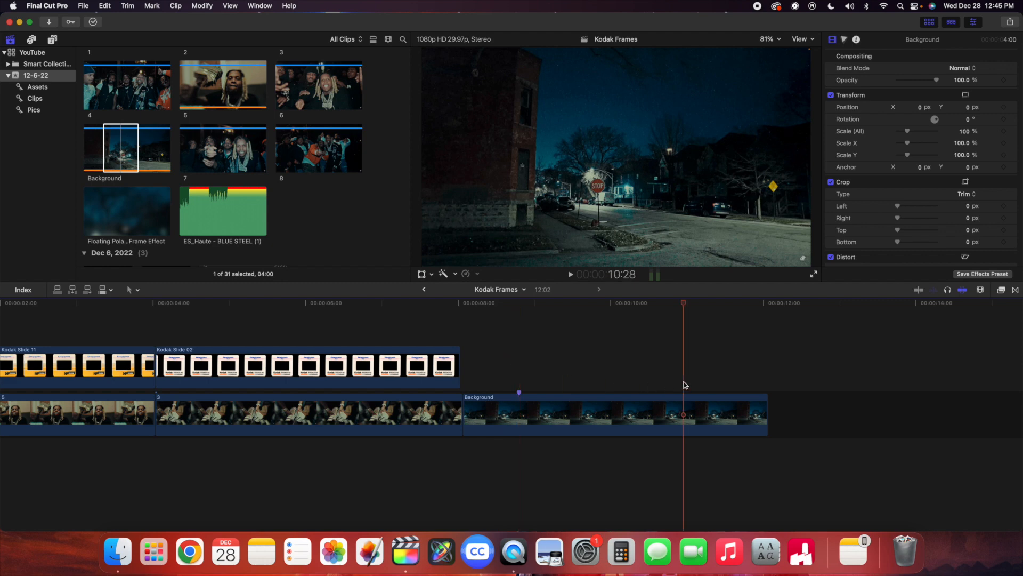
key("m")
- Select the range of the Background clip between its two markers
left_click(497, 370)
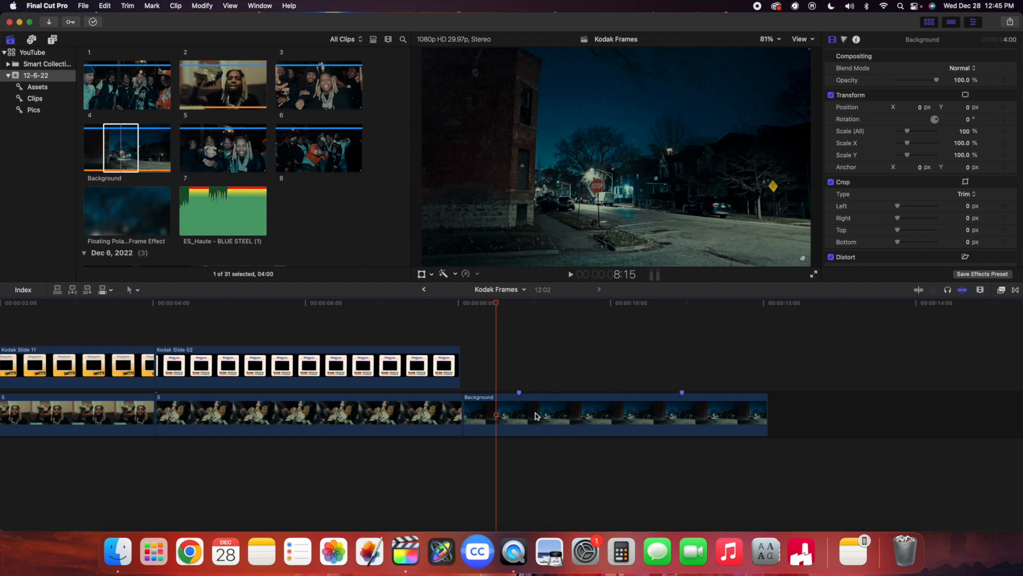
key("r")
left_click_drag(520, 414, 682, 413)
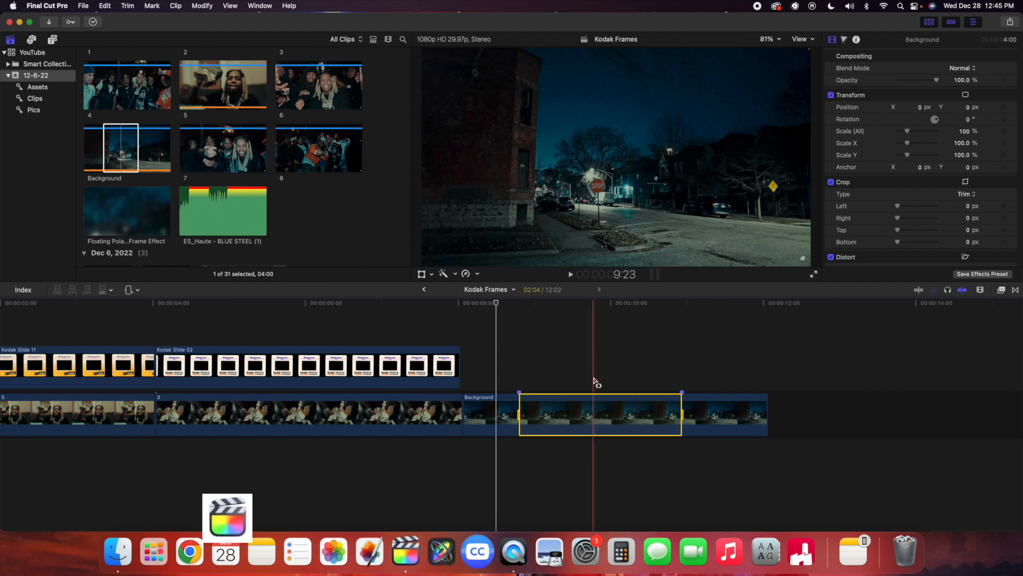
- Examine the file export settings and available video codecs for the selected range, and cancel the export
key("super+e")
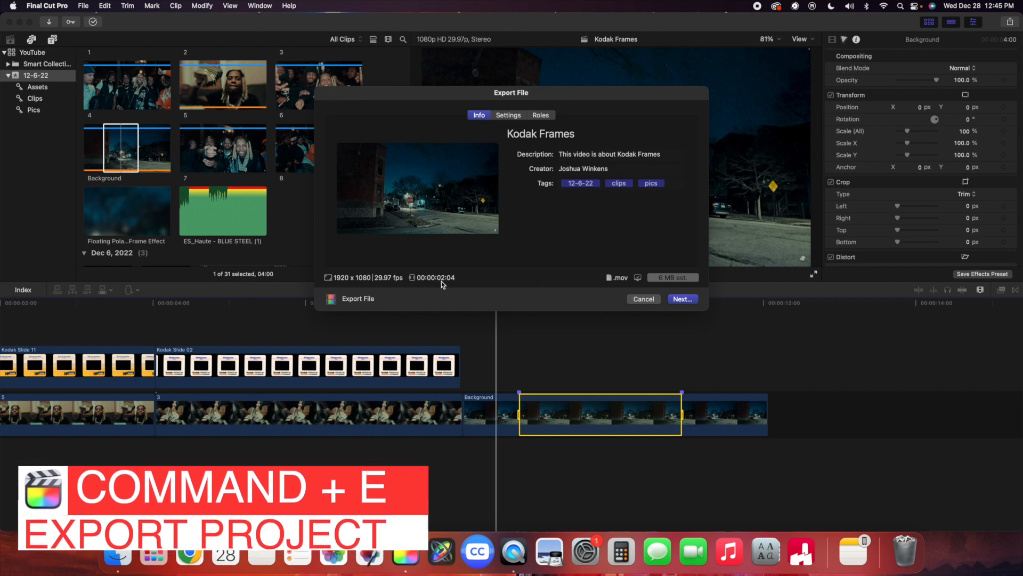
left_click(509, 116)
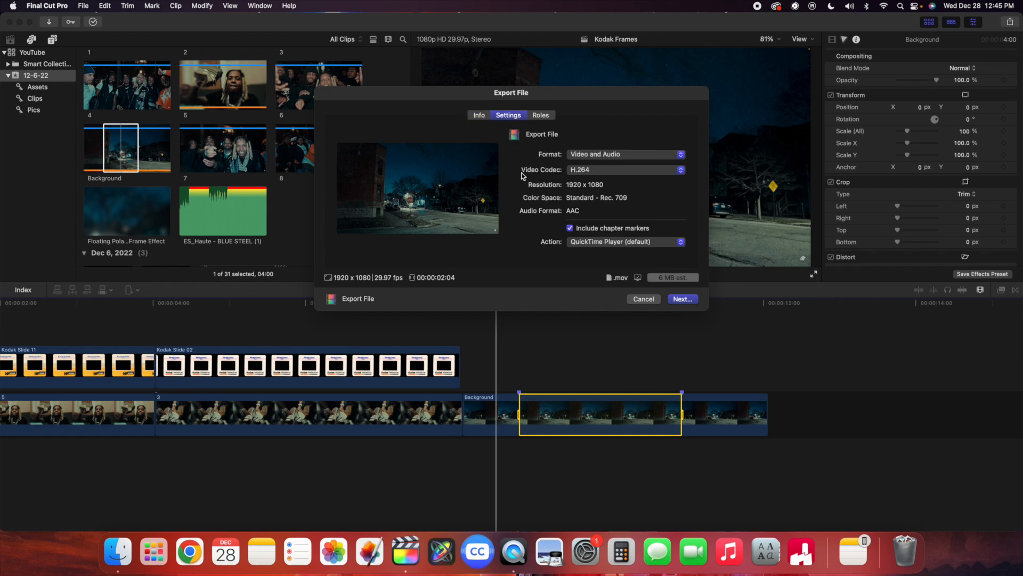
left_click(576, 173)
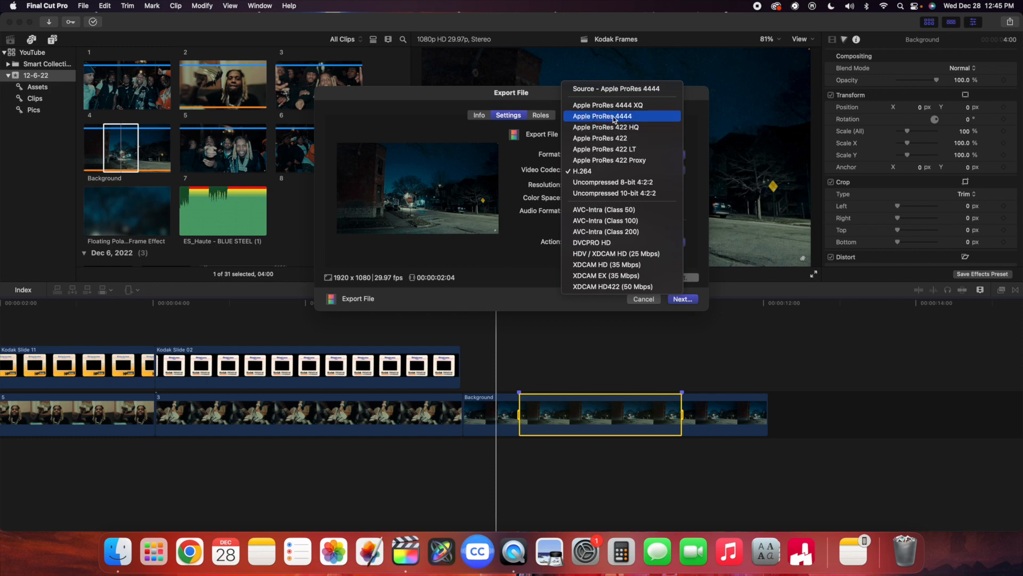
left_click(517, 170)
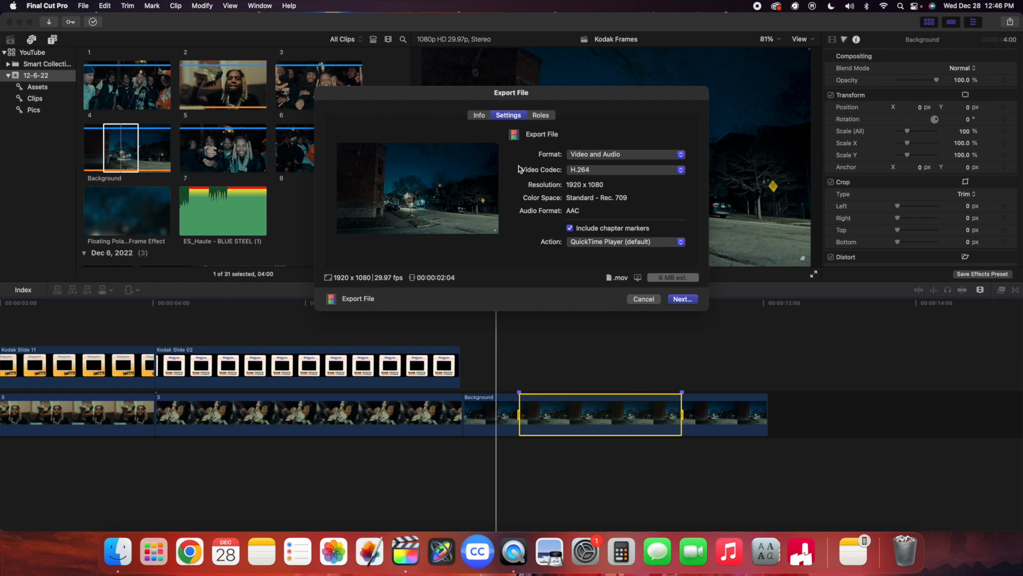
left_click(644, 298)
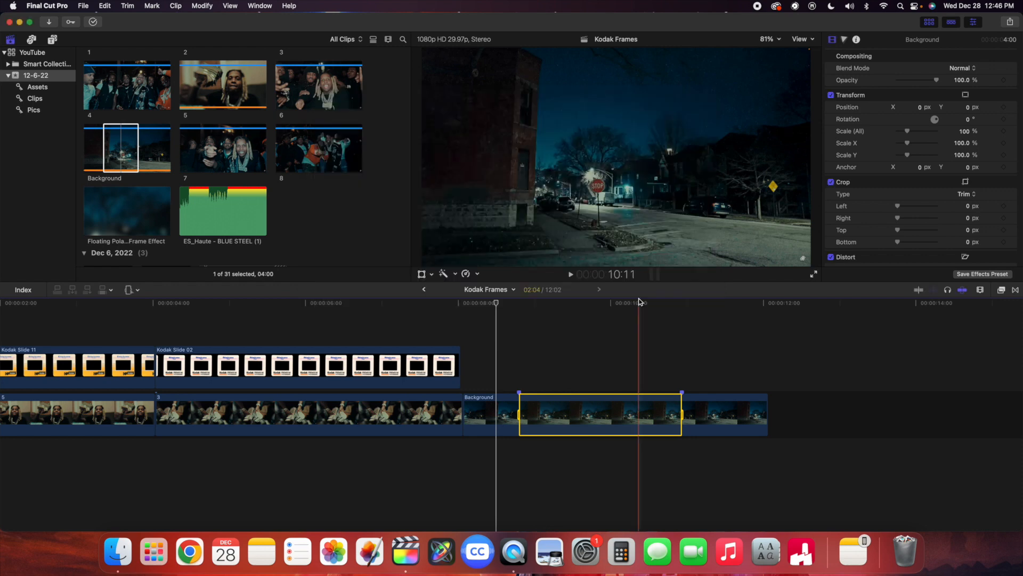
- Clear the range selection, place the playhead at 8:15 on the Background clip and hide the editor
key("a")
left_click(495, 347)
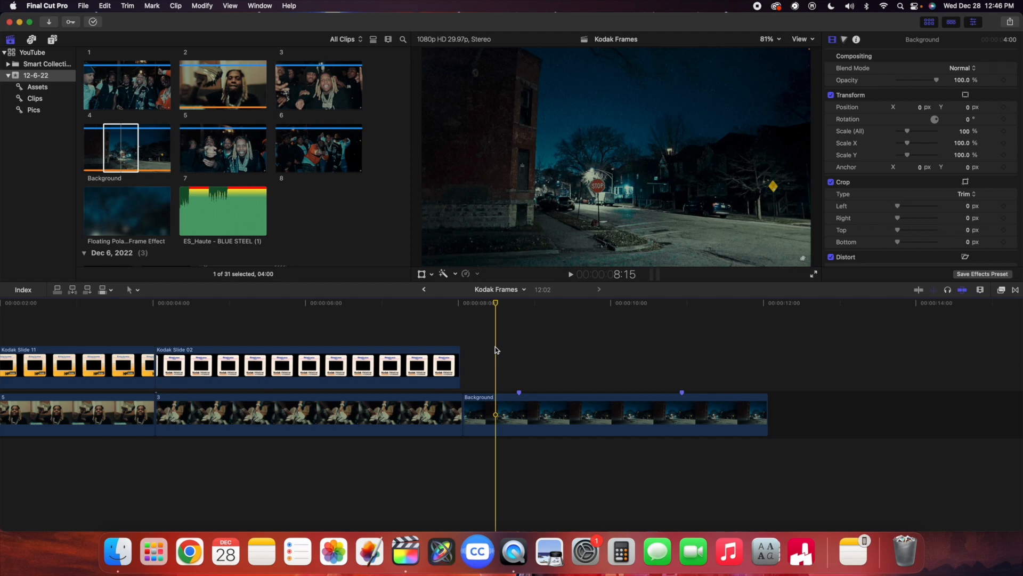
scroll(495, 347, "left", 5)
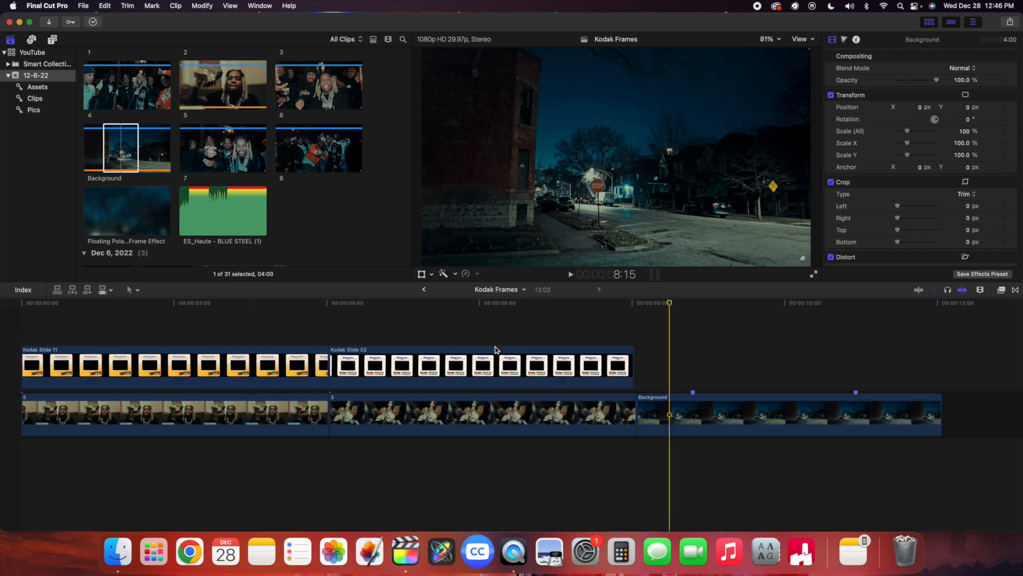
key("super+h")
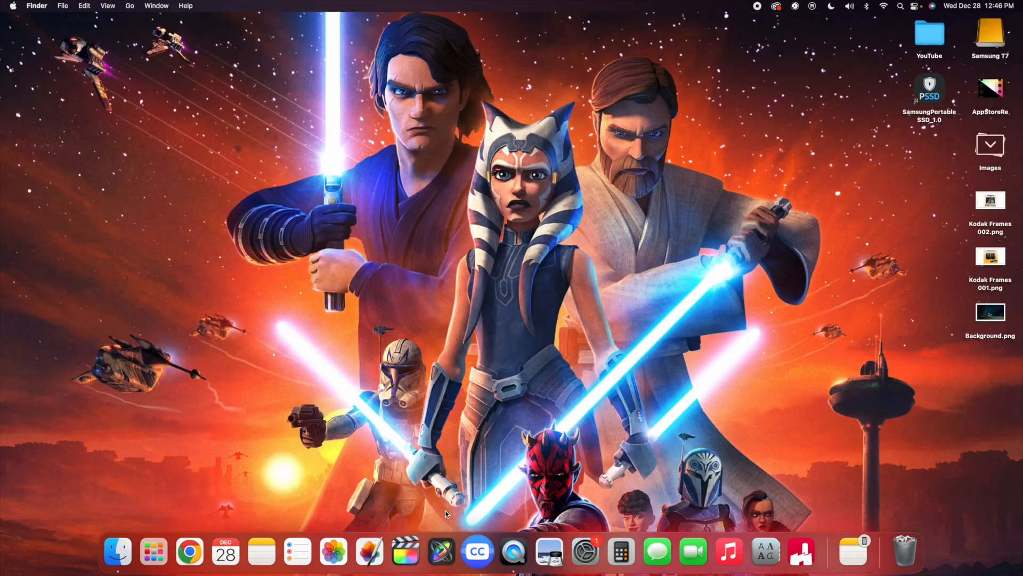
- Switch to Motion and create a blank Motion Project with the 4K - Ultra HD preset, 29.97 fps - NTSC and 20 seconds duration
left_click(437, 551)
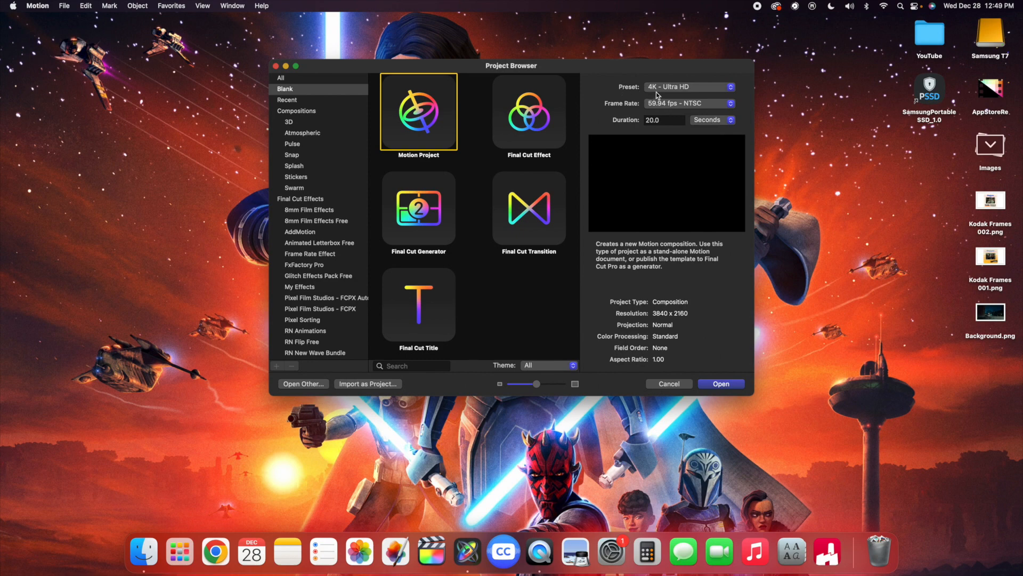
left_click(649, 104)
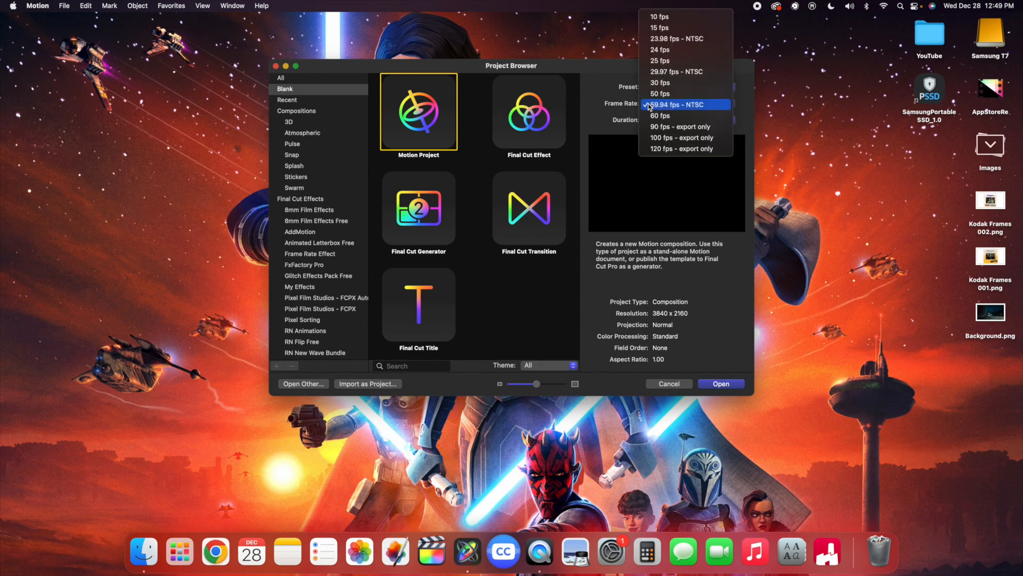
left_click(663, 76)
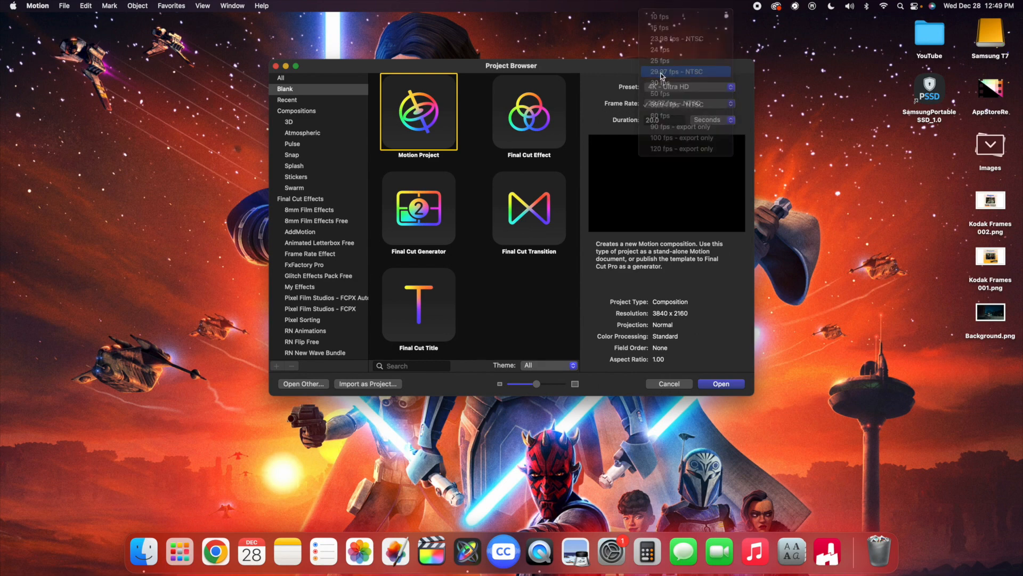
left_click(651, 105)
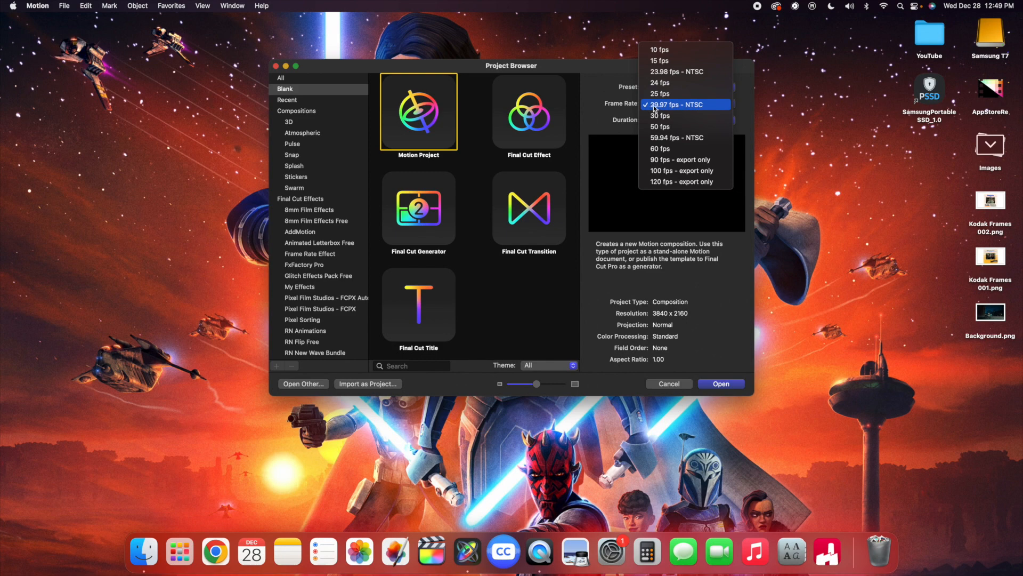
left_click(655, 107)
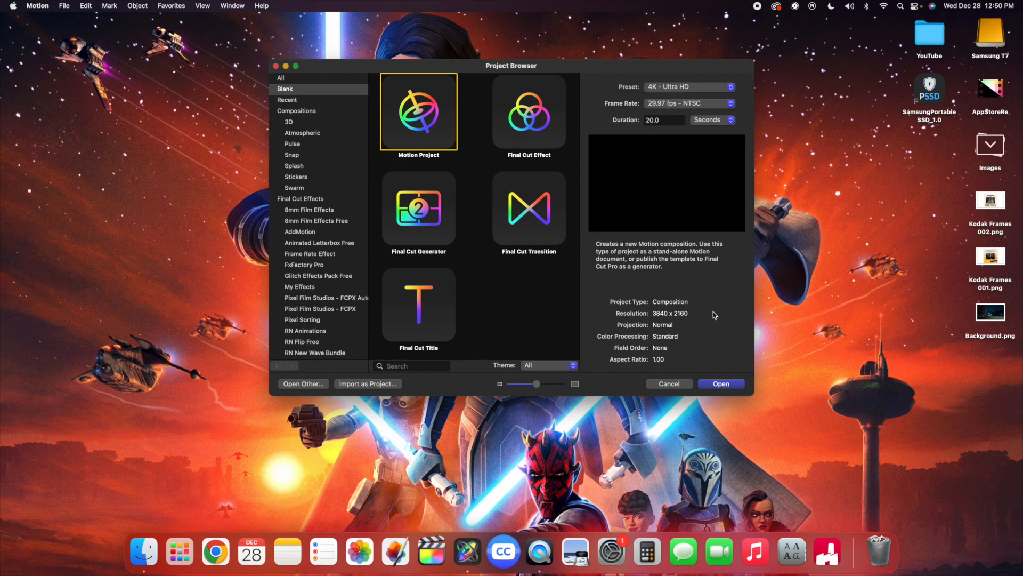
left_click(723, 385)
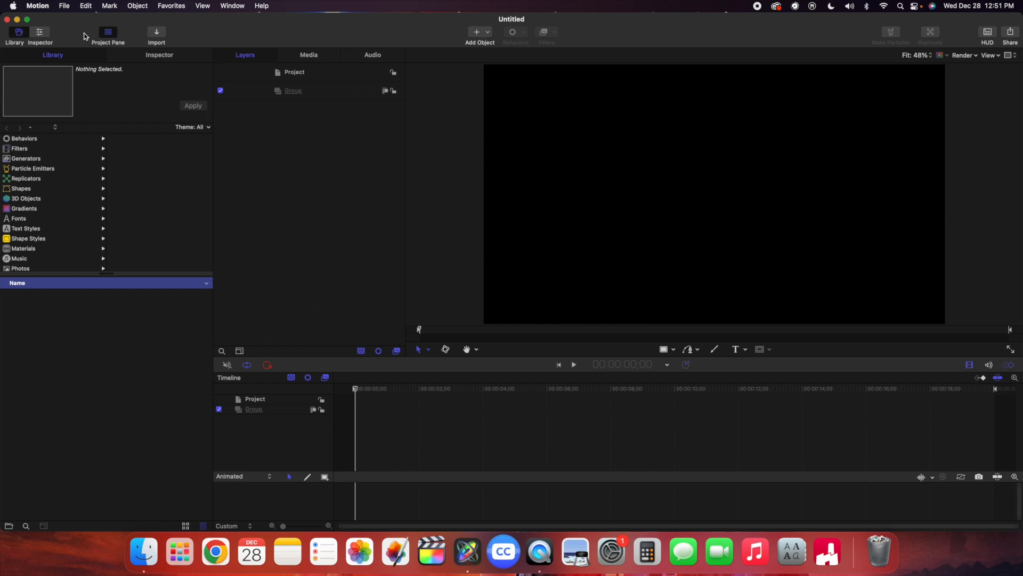
- Save the project as 3D Kodak Frame in the YouTube folder on the Samsung T7 drive, with media collection off
left_click(64, 5)
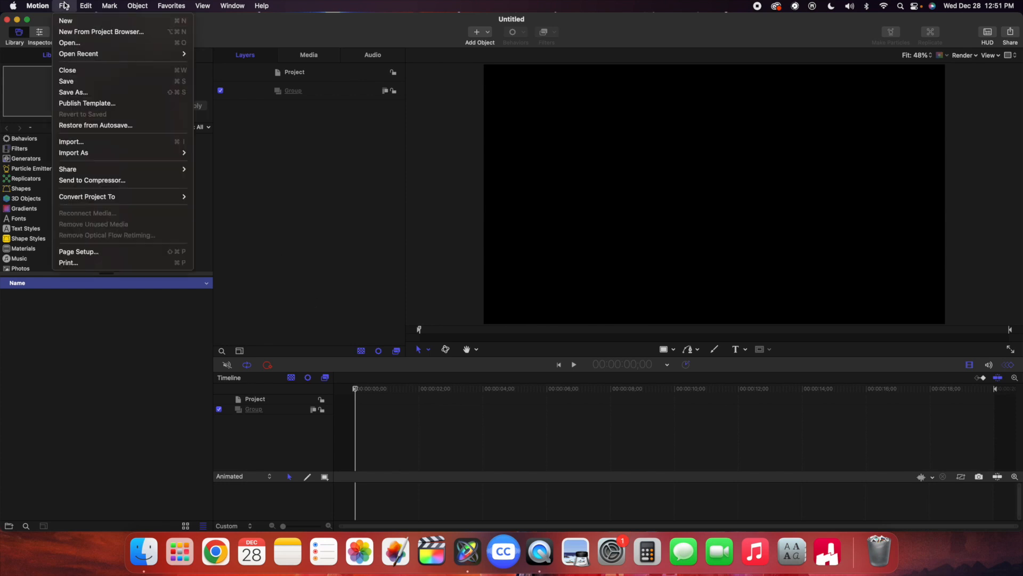
left_click(78, 93)
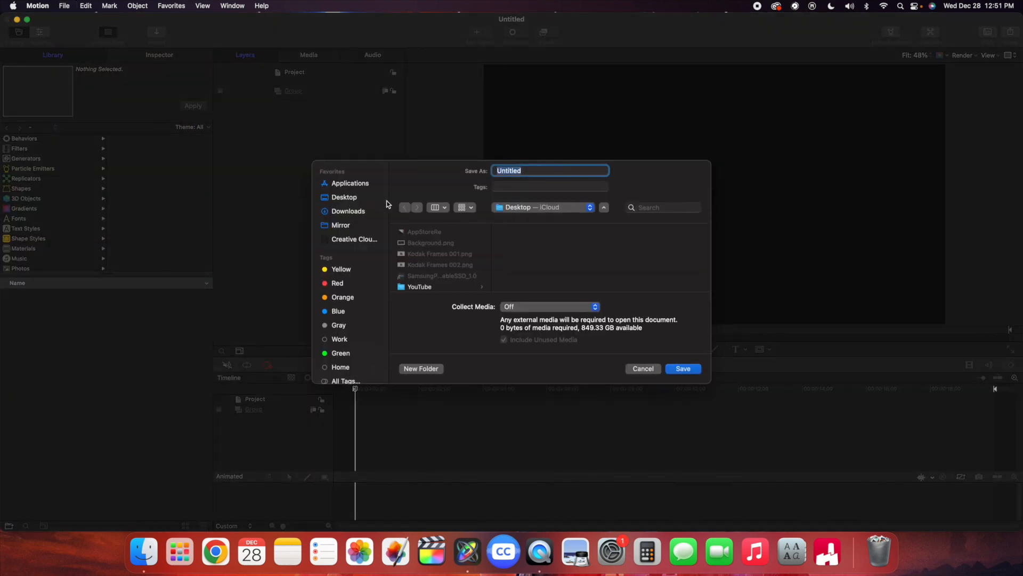
type("3D Koadak Frame")
left_click(519, 170)
key("BackSpace")
scroll(334, 262, "down", 5)
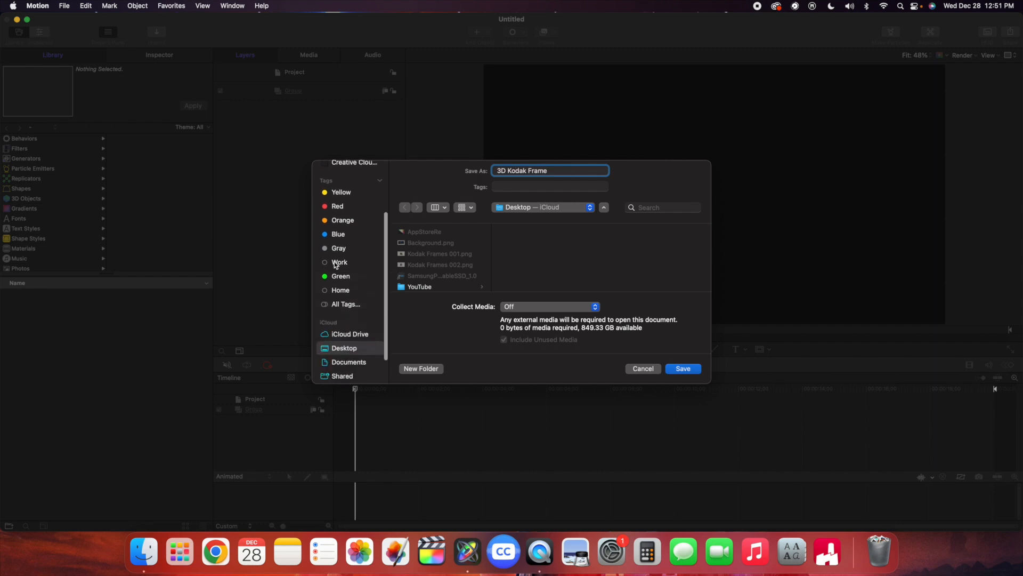
left_click(342, 372)
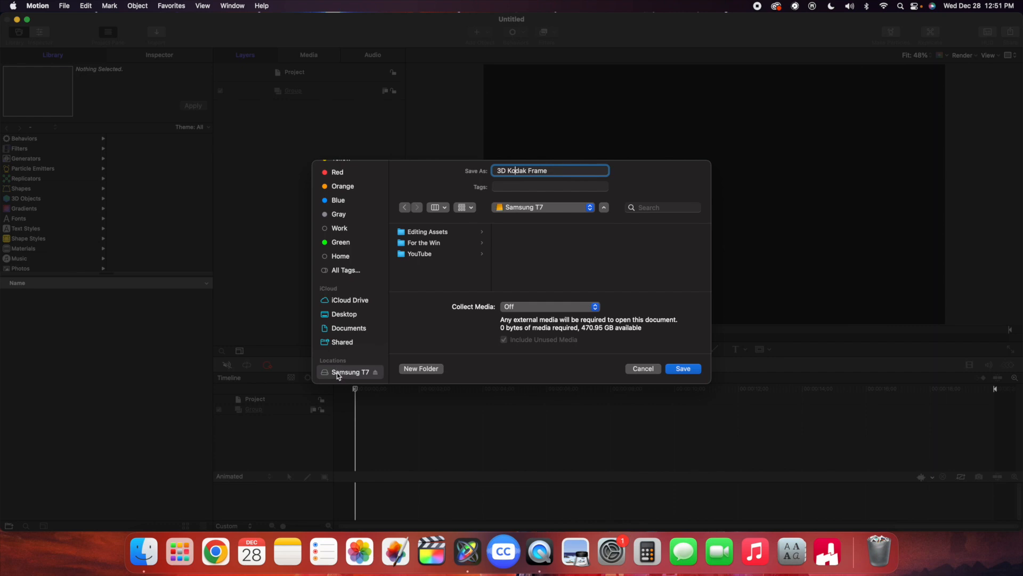
left_click(423, 254)
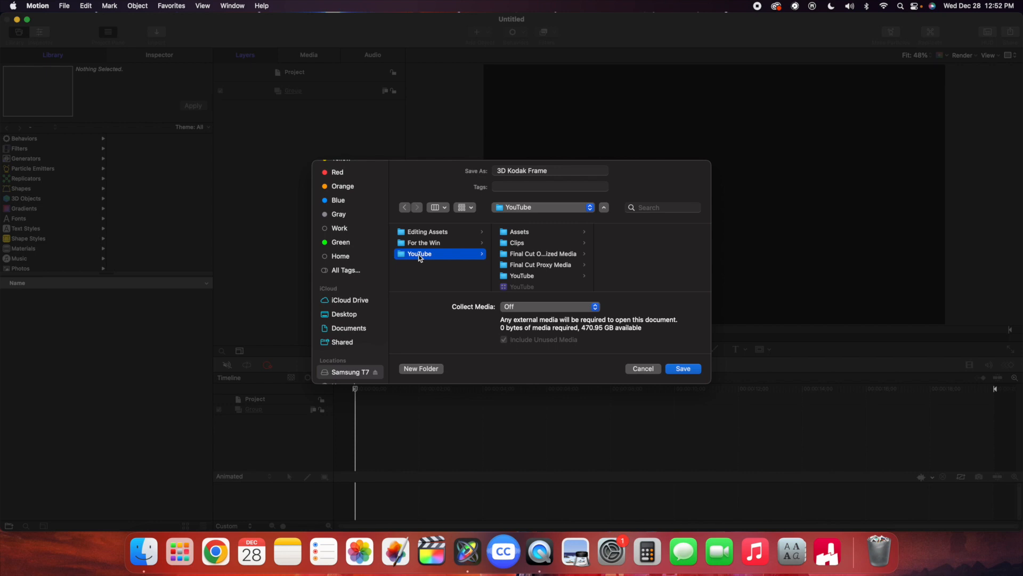
left_click(559, 171)
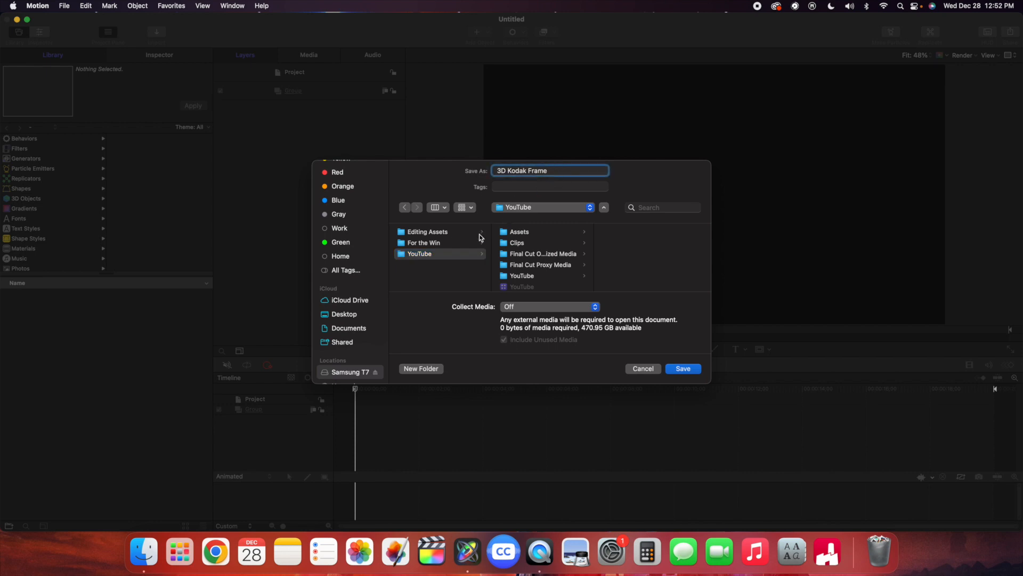
left_click(435, 256)
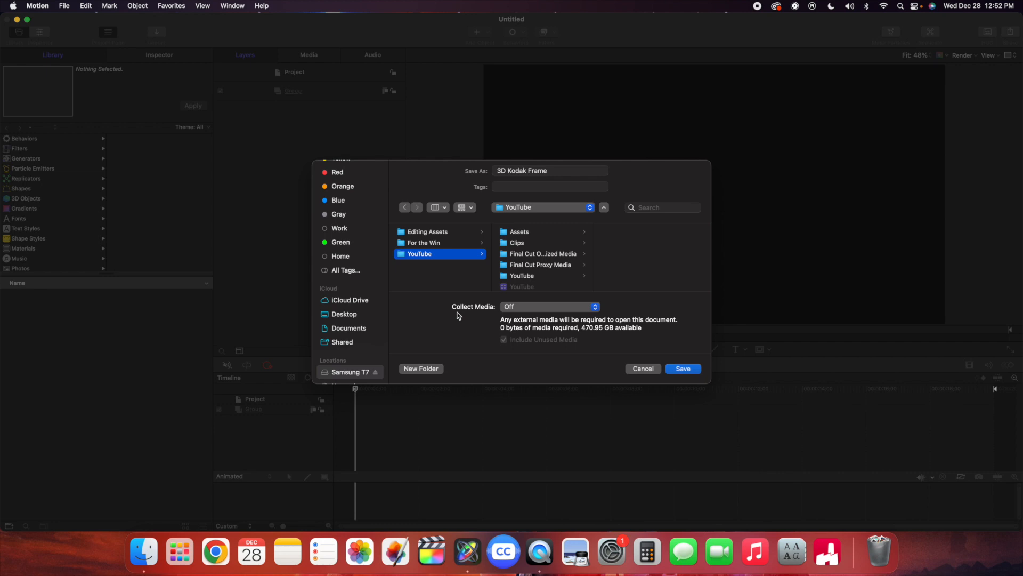
left_click(683, 368)
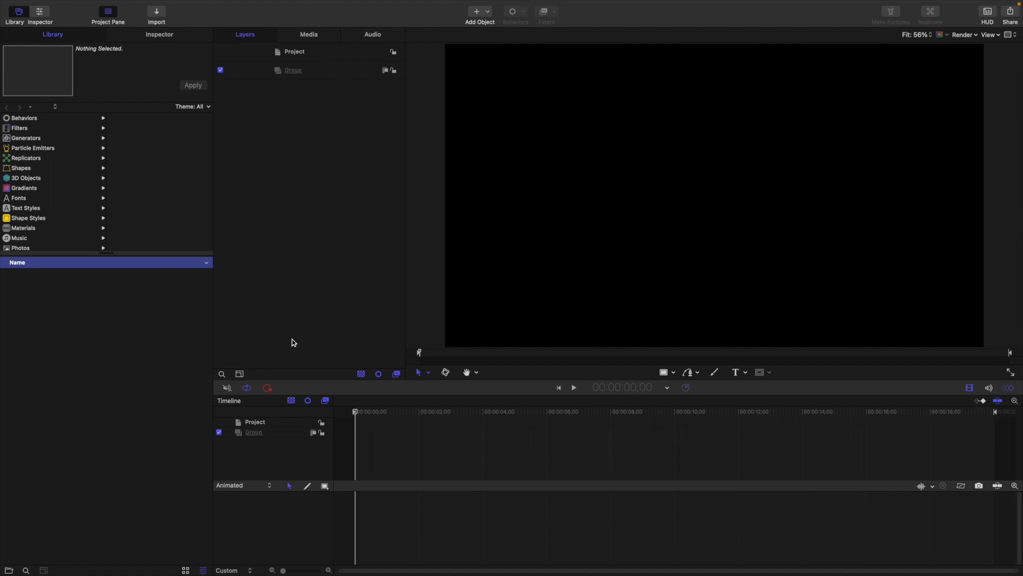
- Import Background.png, Kodak Frames 001.png and Kodak Frames 002.png from the Desktop into the project
key("super+i")
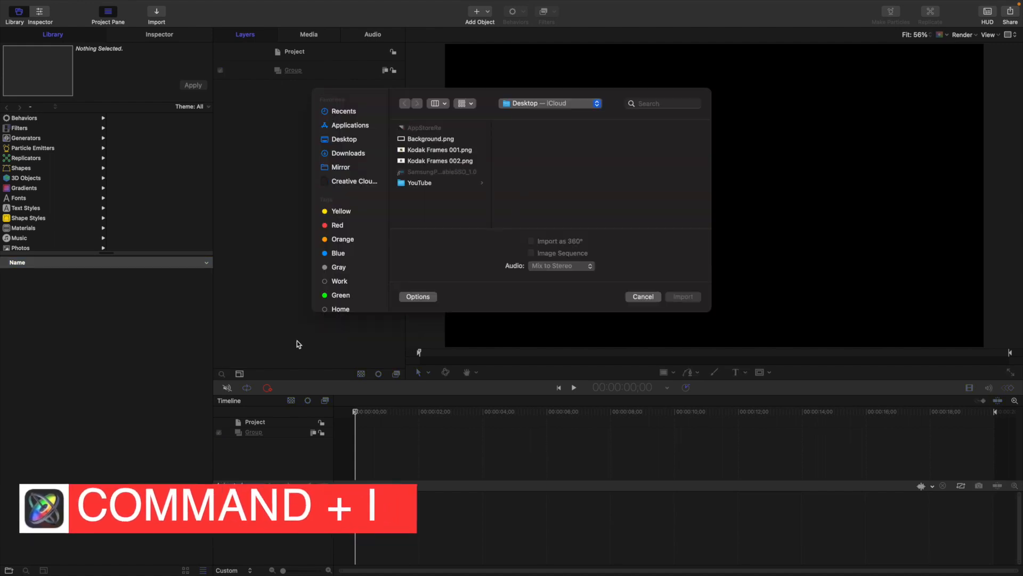
left_click(415, 139)
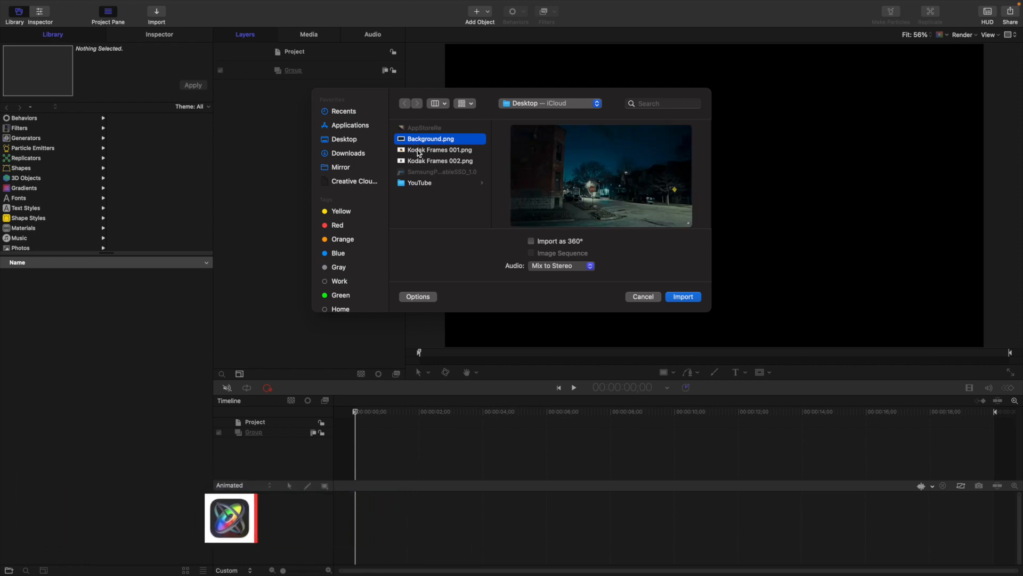
left_click(420, 152, "shift")
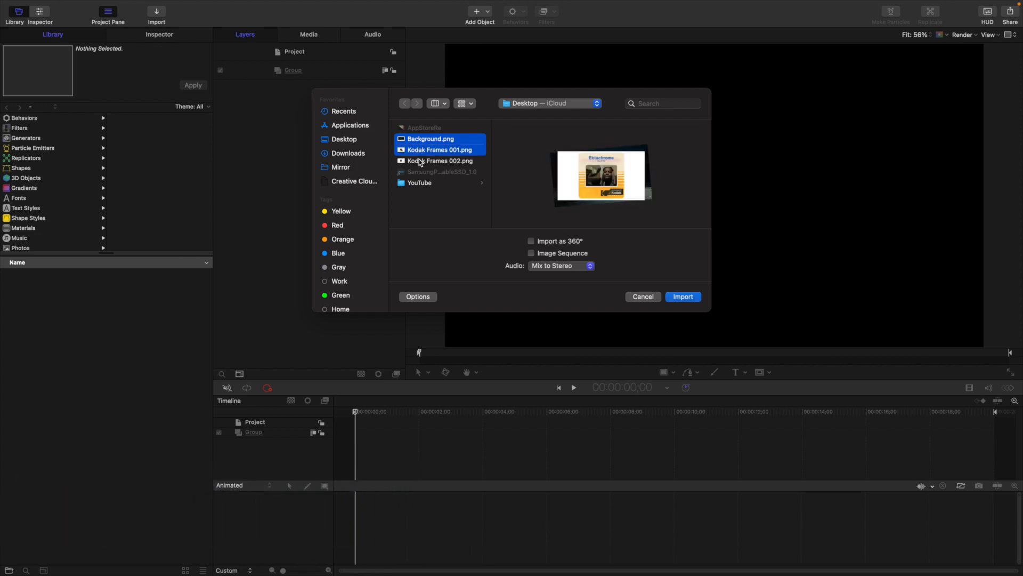
left_click(420, 161, "shift")
left_click(684, 297)
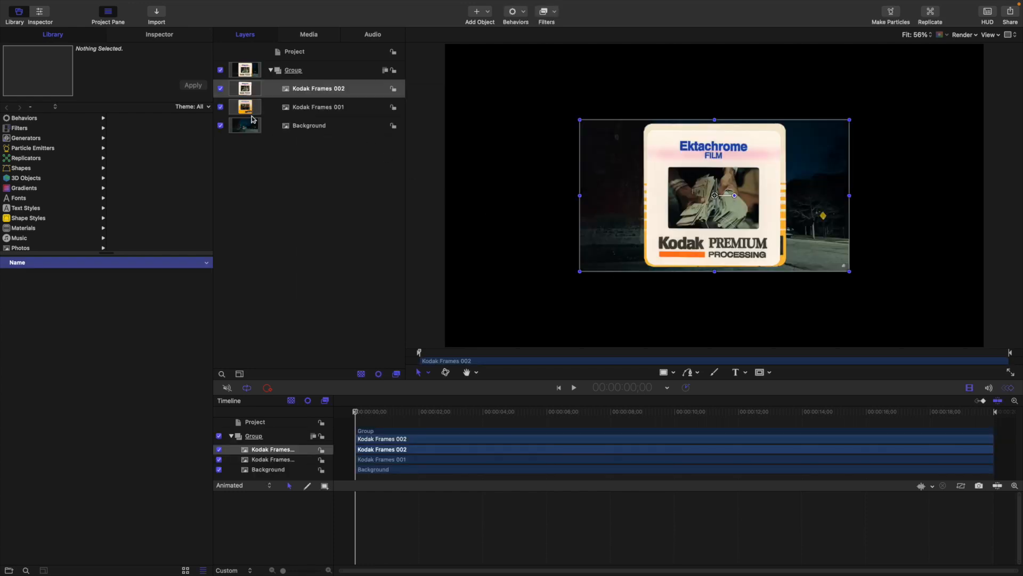
- Hide the Background and Kodak Frames 001 layers and keep Kodak Frames 002 shown
left_click(220, 125)
left_click(220, 107)
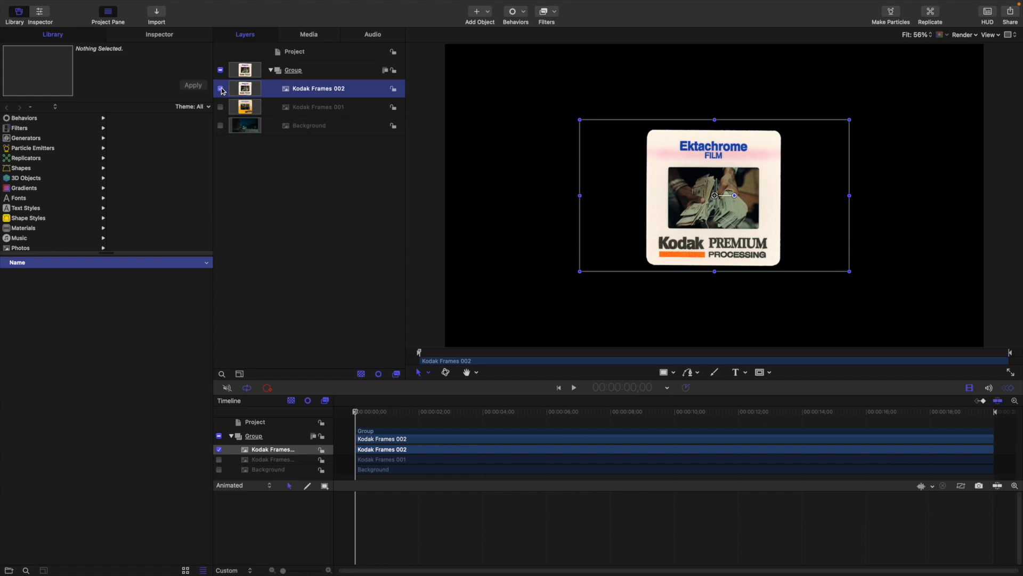
left_click(221, 89)
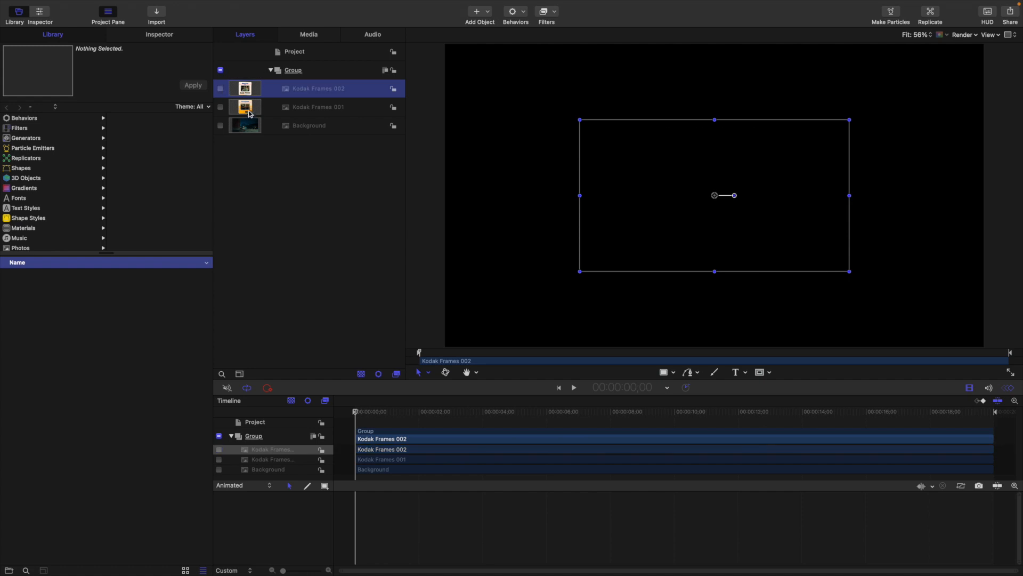
left_click(221, 89)
left_click(300, 153)
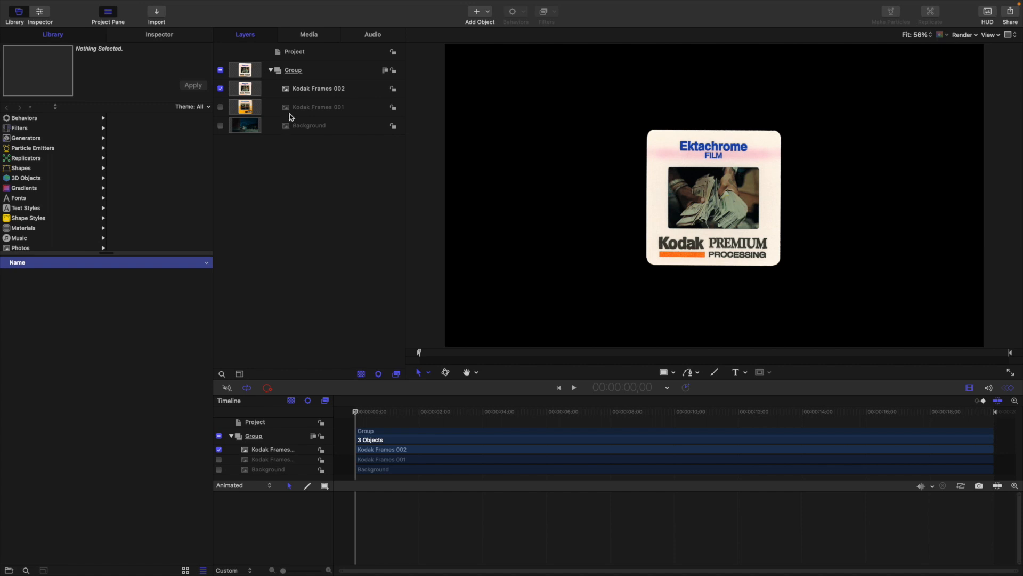
- Add a camera to the project and switch the existing 2D group to 3D
left_click(311, 74)
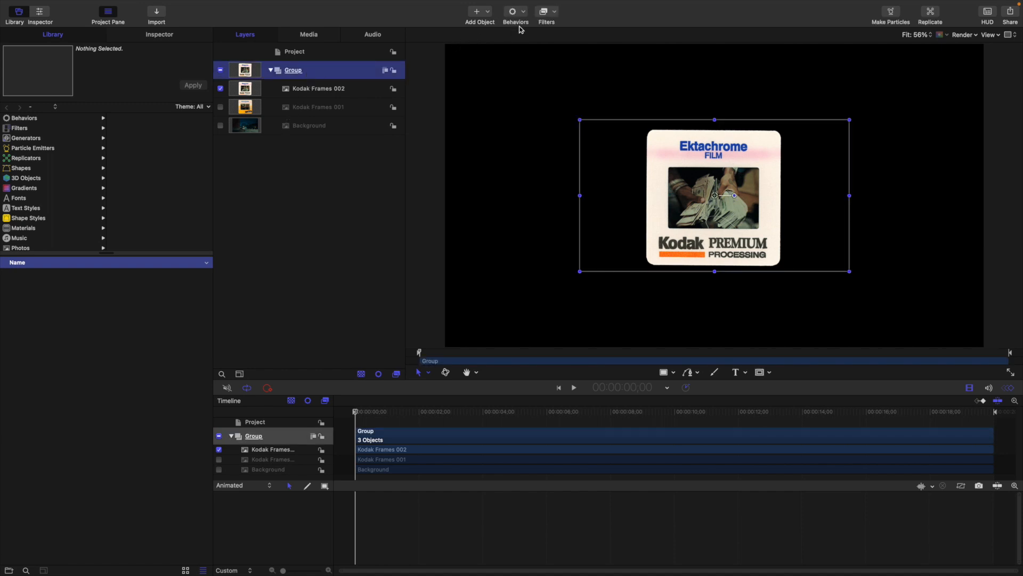
left_click(486, 14)
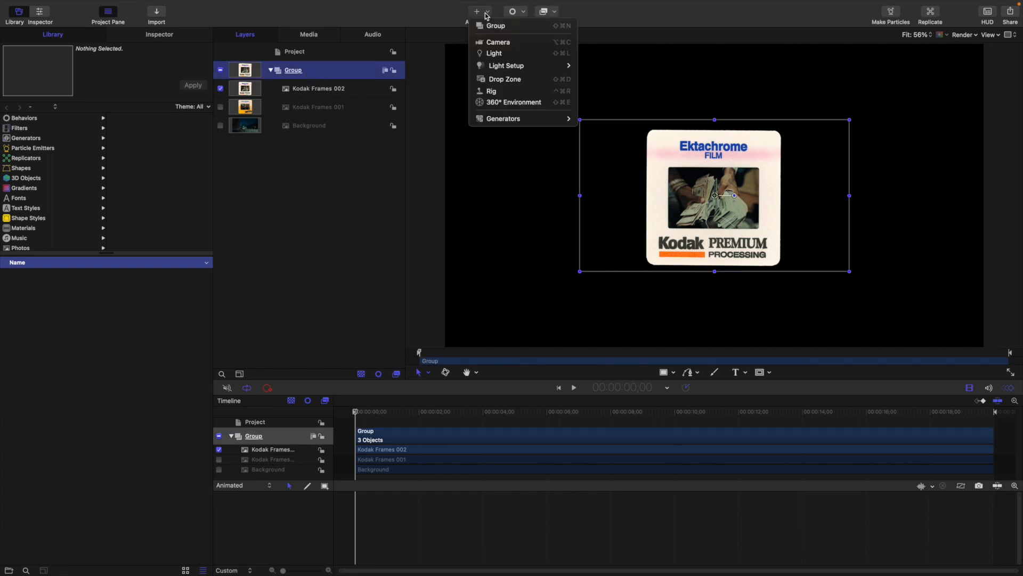
left_click(490, 44)
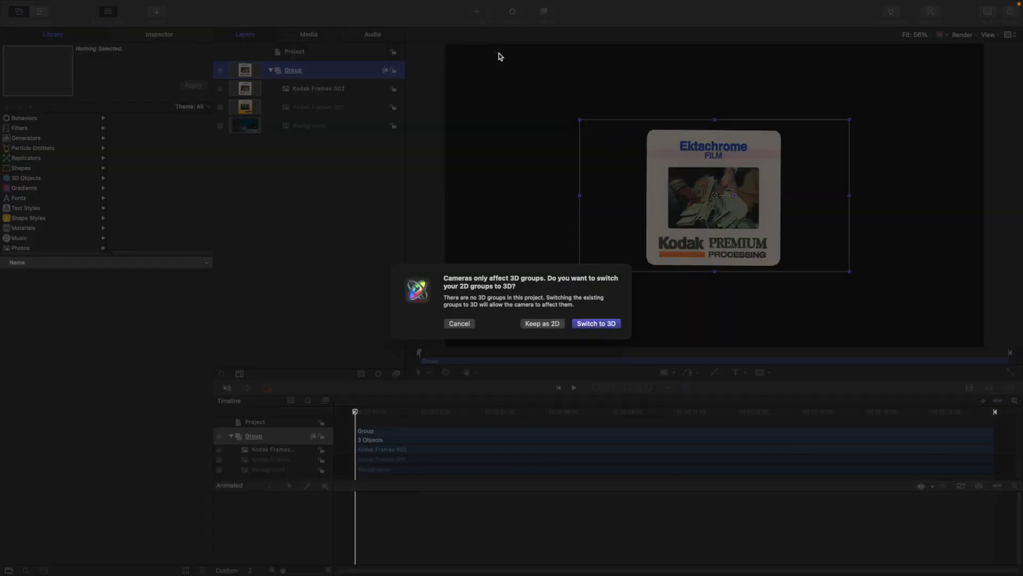
left_click(593, 324)
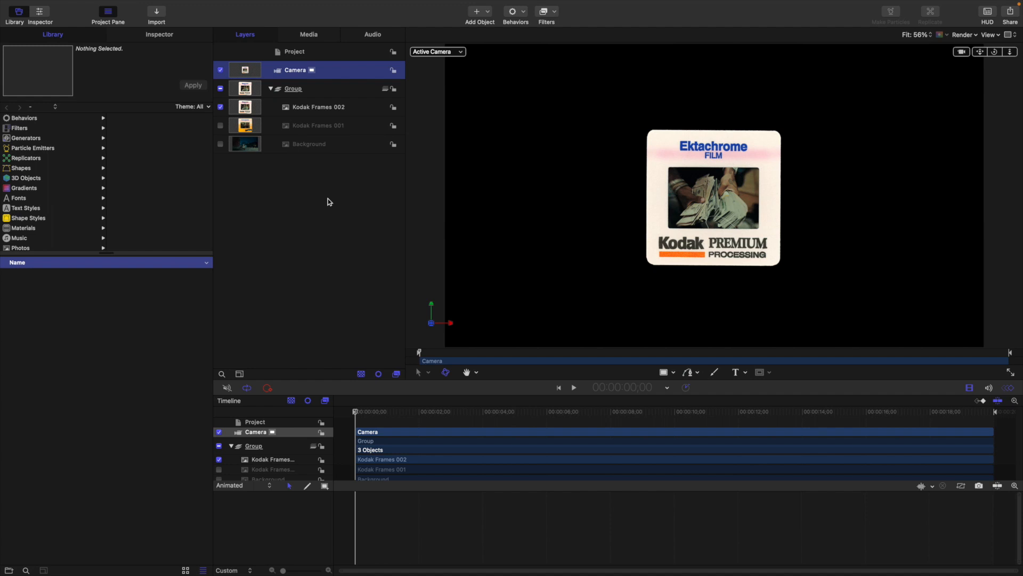
- Set the viewport to the Top camera view at 12% zoom
left_click(437, 52)
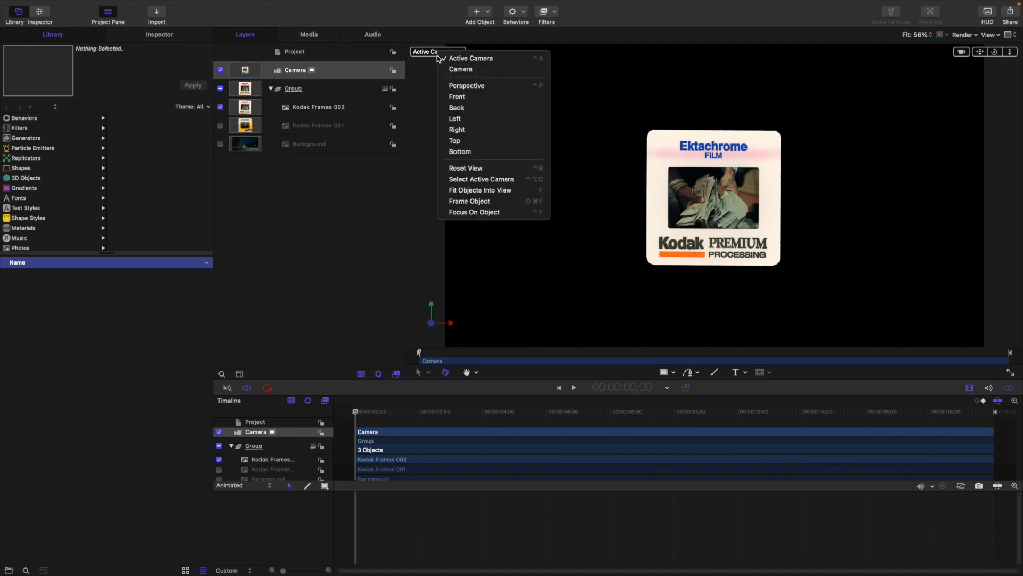
left_click(454, 142)
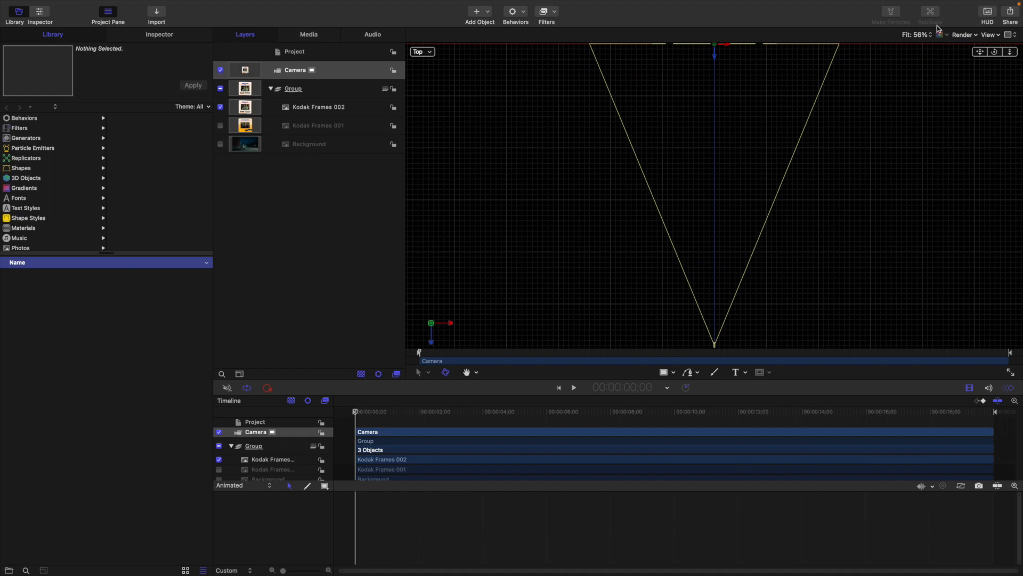
left_click(922, 35)
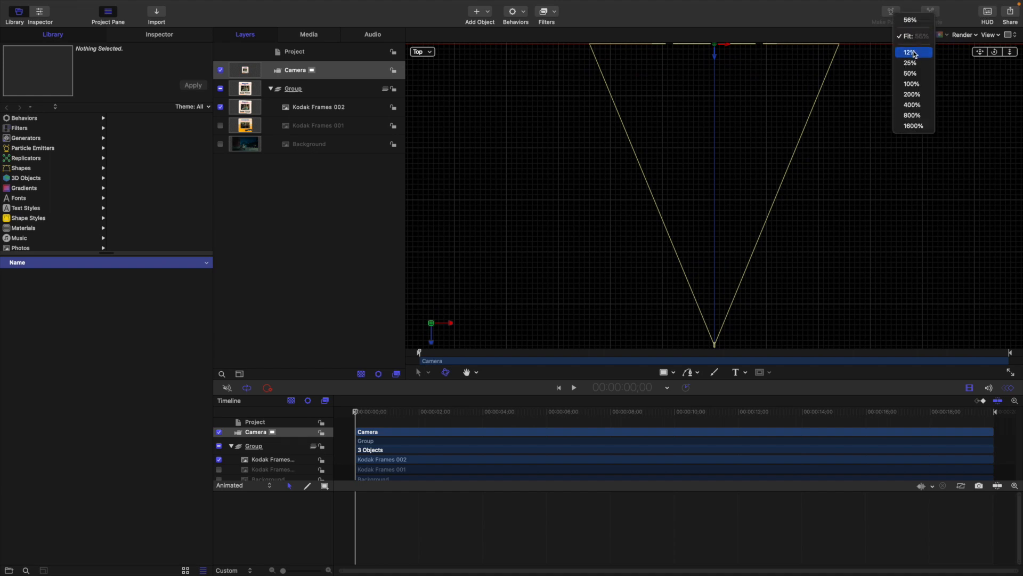
left_click(913, 52)
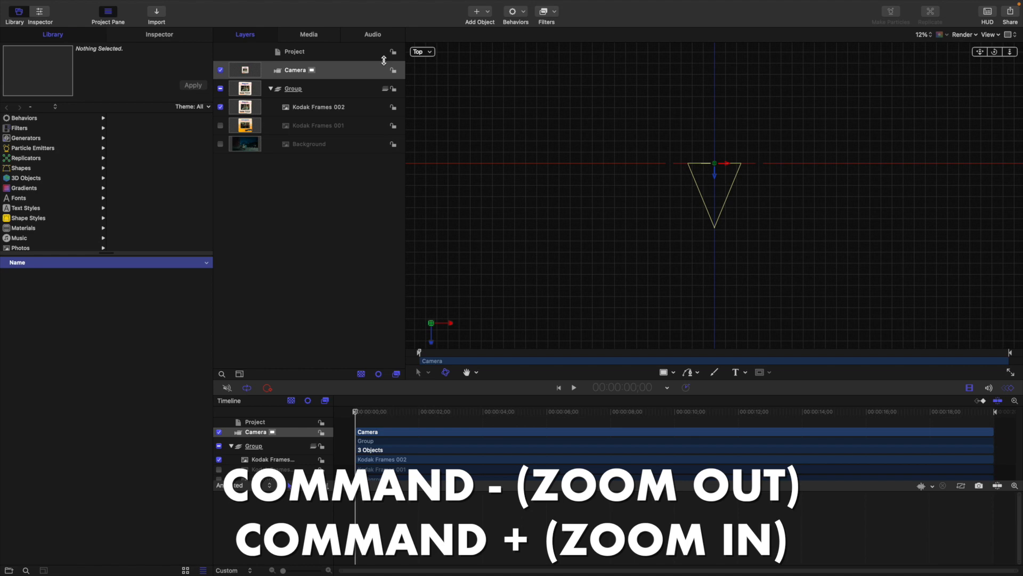
- Expand the position and rotation properties of Kodak Frames 002 and set its Z position to -2039 px
left_click(333, 106)
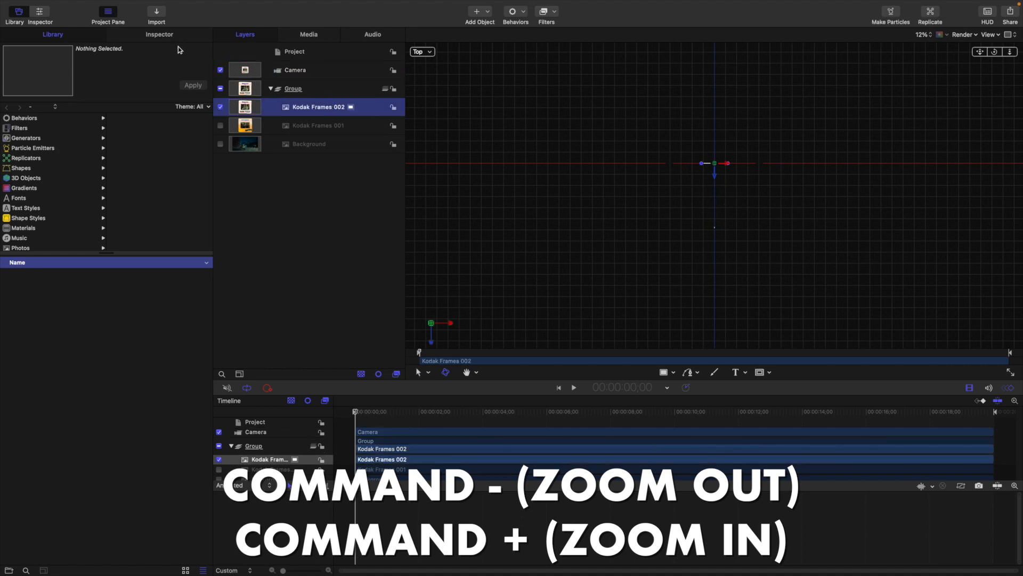
left_click(165, 39)
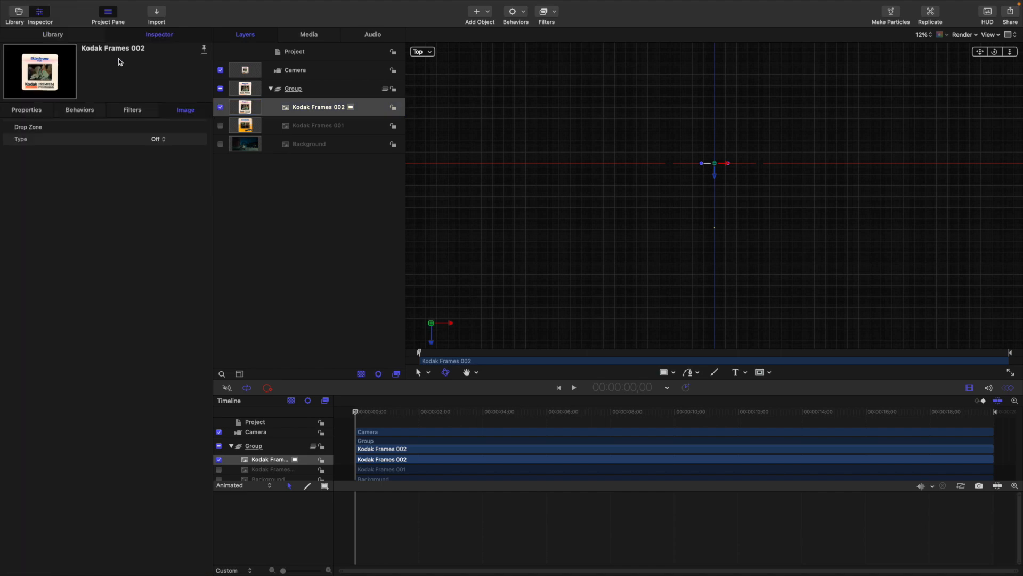
left_click(25, 113)
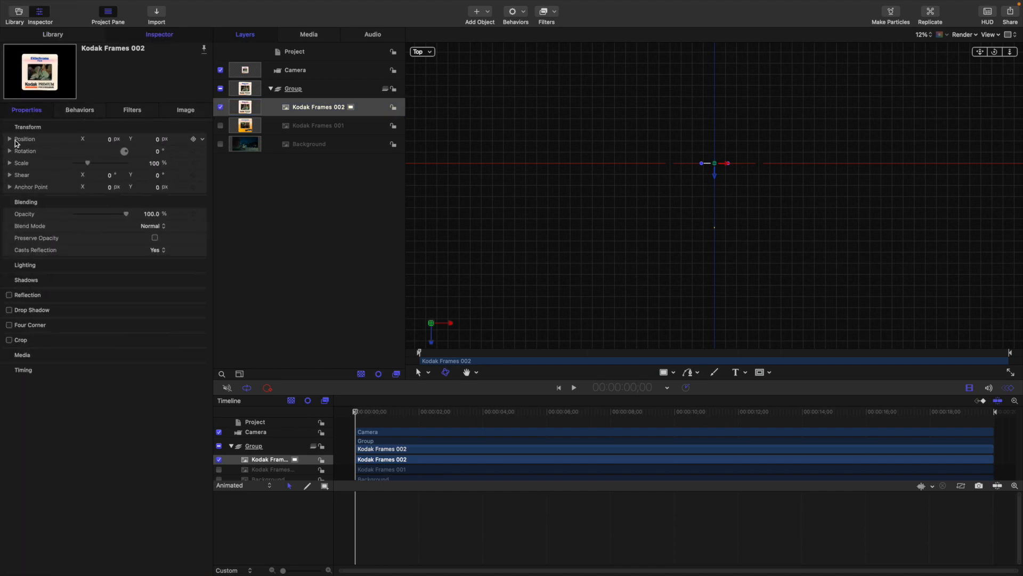
left_click(9, 139)
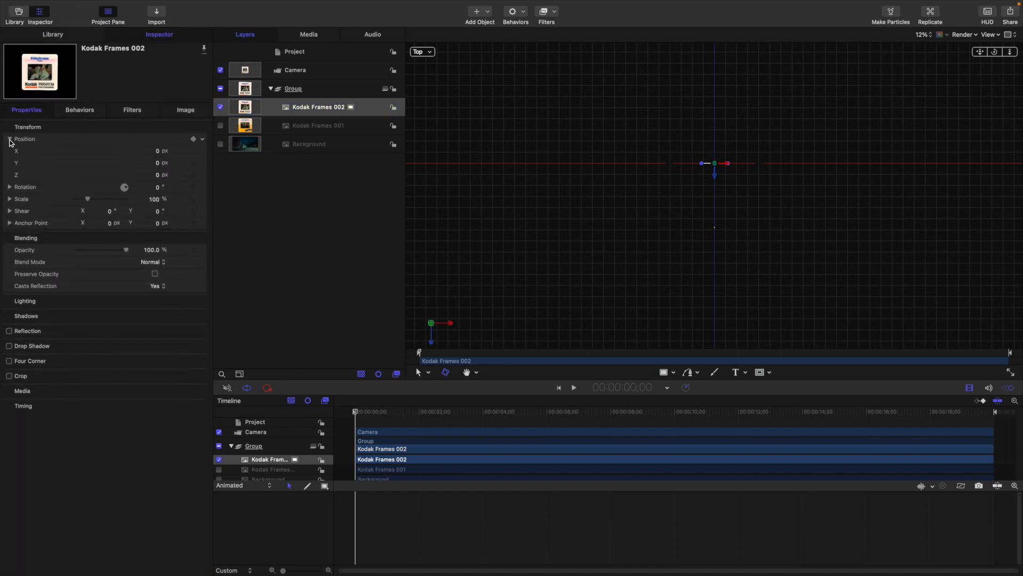
left_click(10, 187)
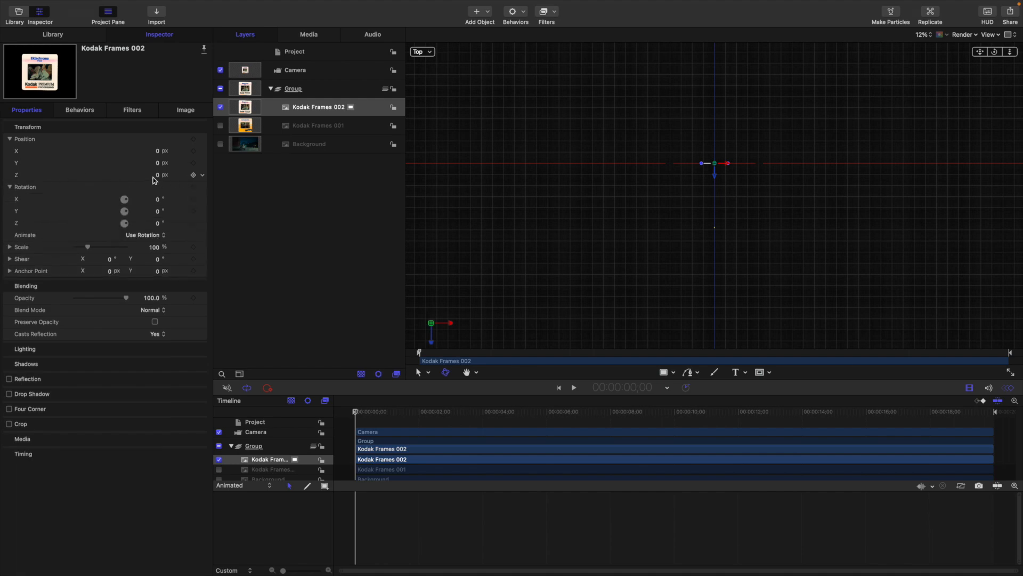
left_click_drag(158, 177, 128, 180)
key("super+z")
left_click_drag(157, 174, 157, 175)
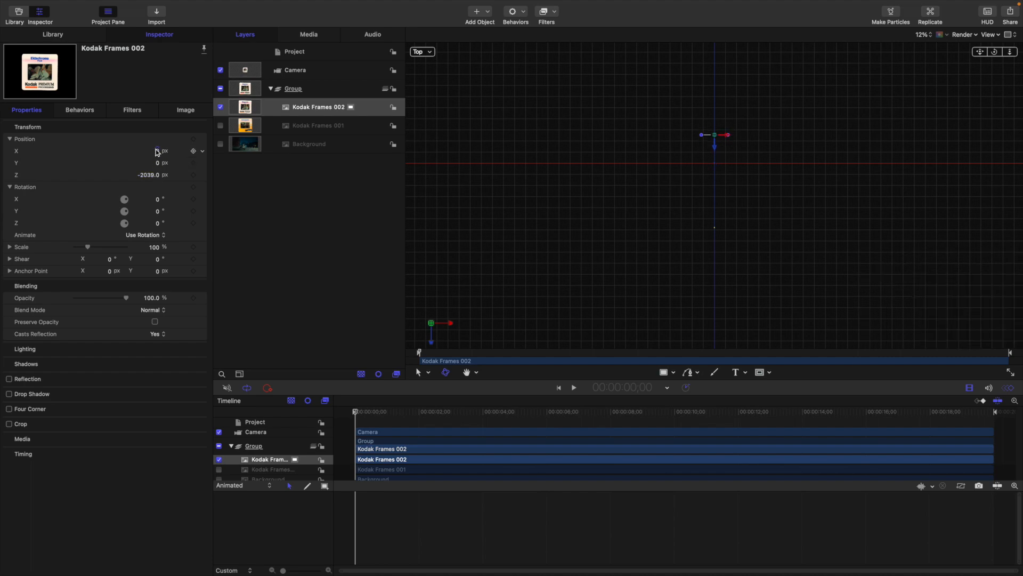
- Set Kodak Frames 002 to X position -1505.03 px, Y rotation 15°, Z rotation 6° and scale 175%
left_click_drag(157, 150, 158, 150)
left_click_drag(156, 212, 156, 211)
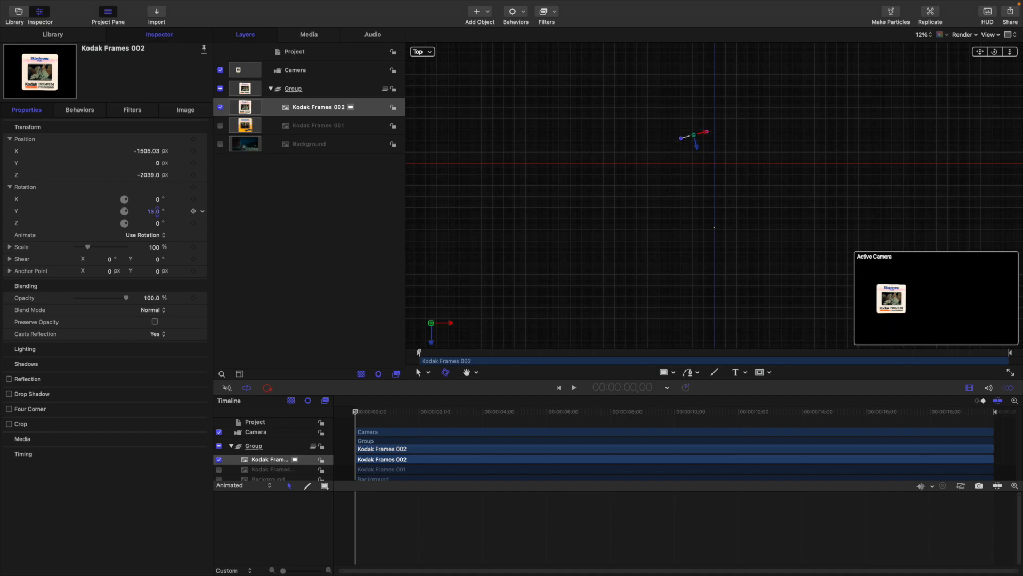
left_click_drag(156, 211, 154, 247)
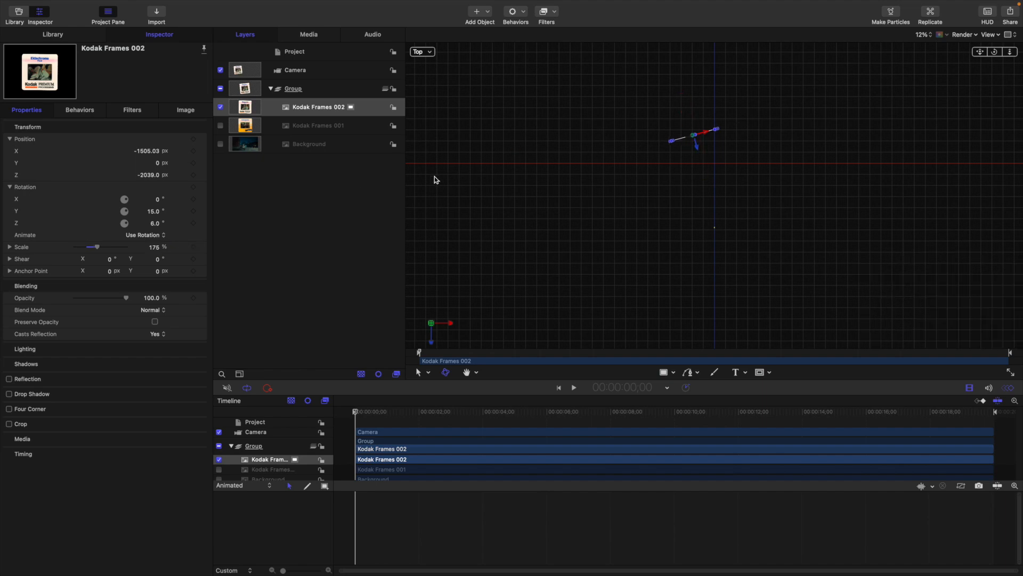
- Show Kodak Frames 001 and set X position 1607 px, Z position -5016 px, Y rotation -17.4°, Z rotation -7.4° and scale 211%
left_click(220, 125)
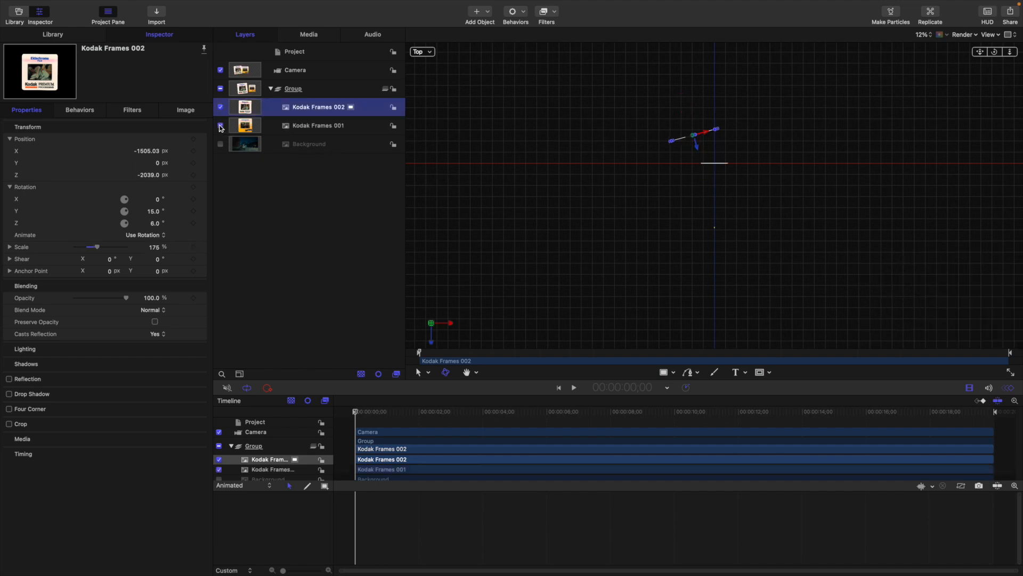
left_click(282, 127)
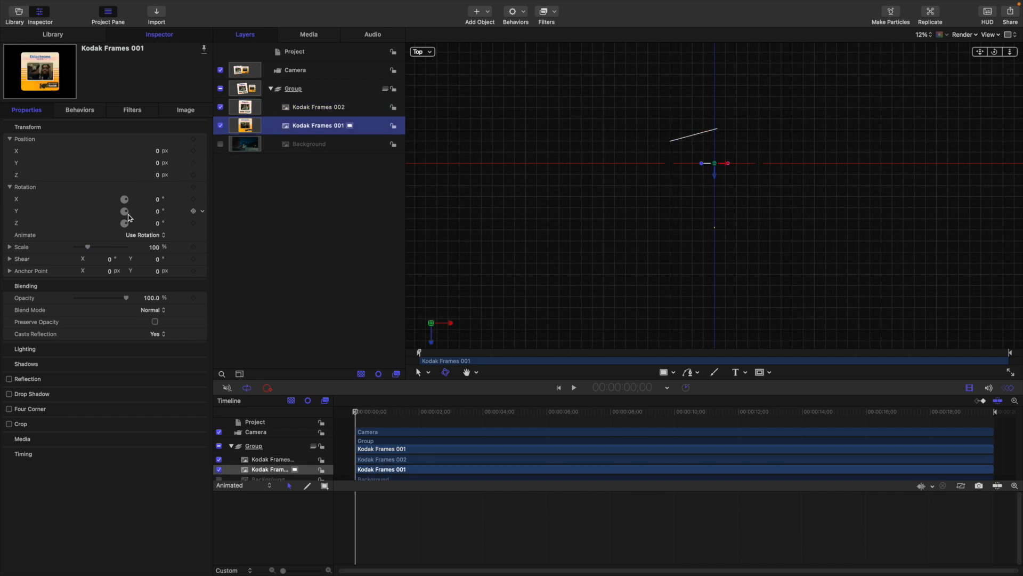
left_click_drag(158, 175, 159, 177)
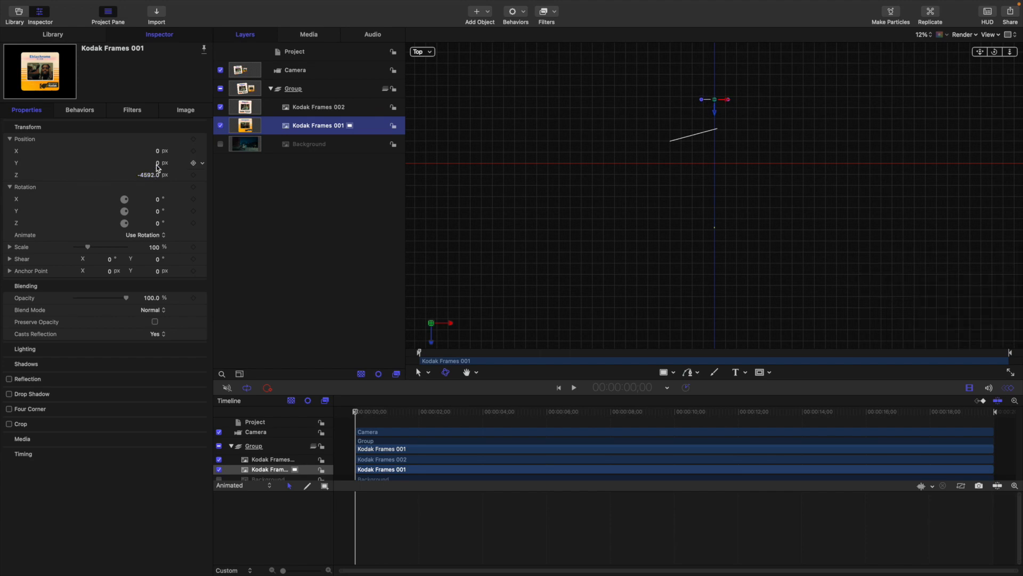
left_click_drag(158, 154, 158, 150)
left_click_drag(154, 247, 154, 247)
left_click_drag(148, 175, 148, 175)
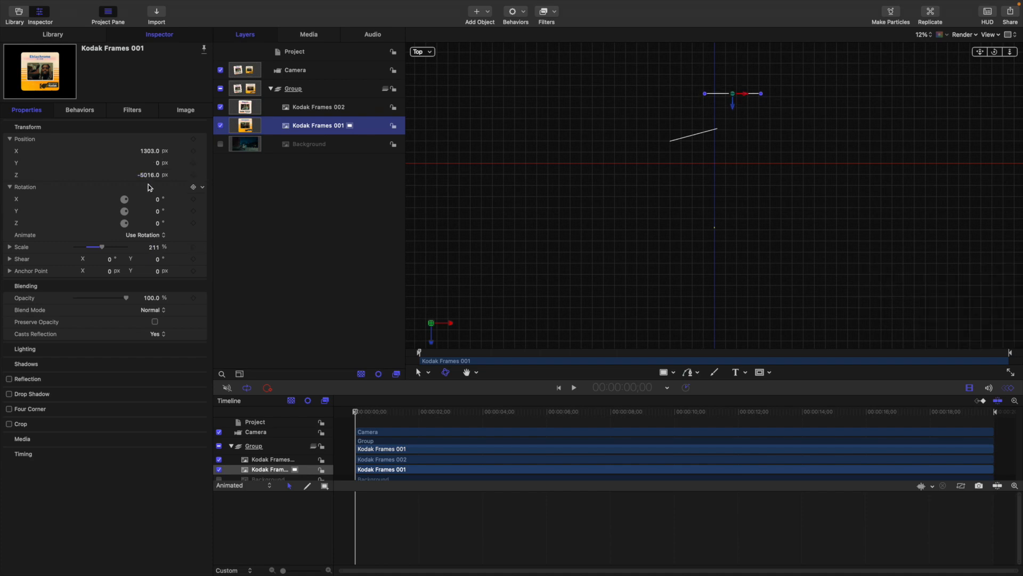
left_click_drag(156, 211, 155, 222)
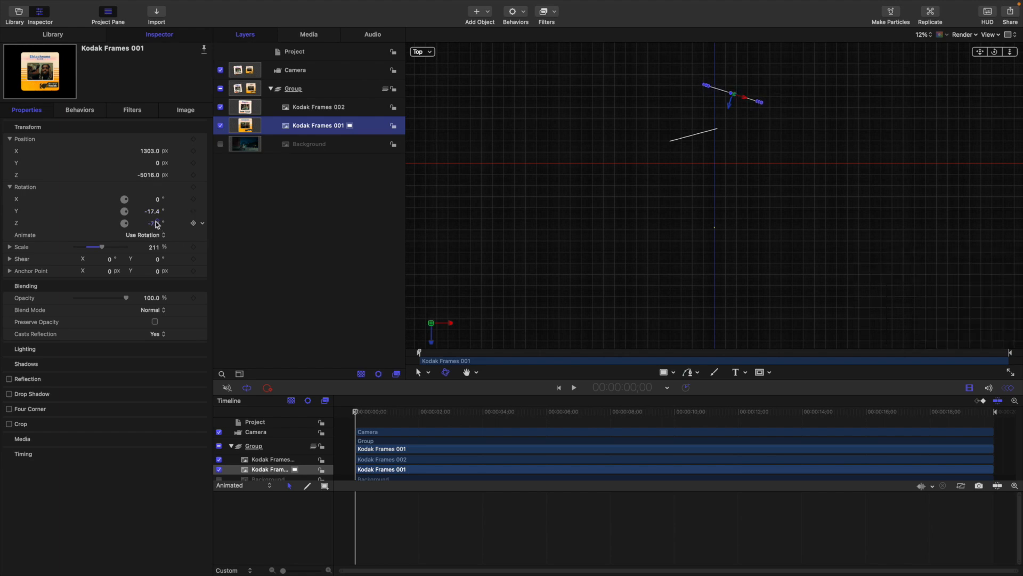
left_click_drag(149, 151, 149, 151)
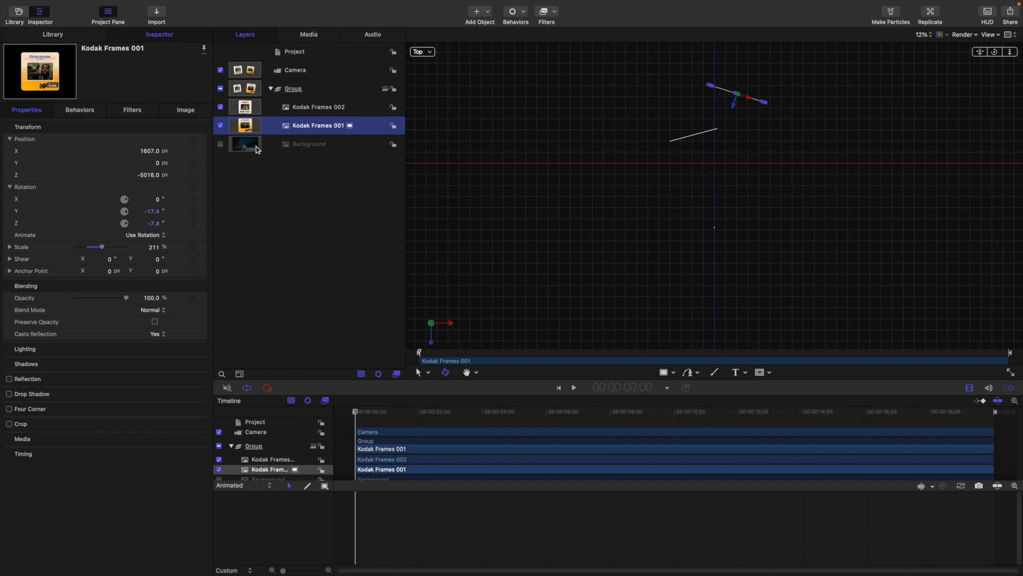
- Show the Background layer, set its Z position to about -7626 px and enlarge it to extend beyond both slide frames
left_click(220, 145)
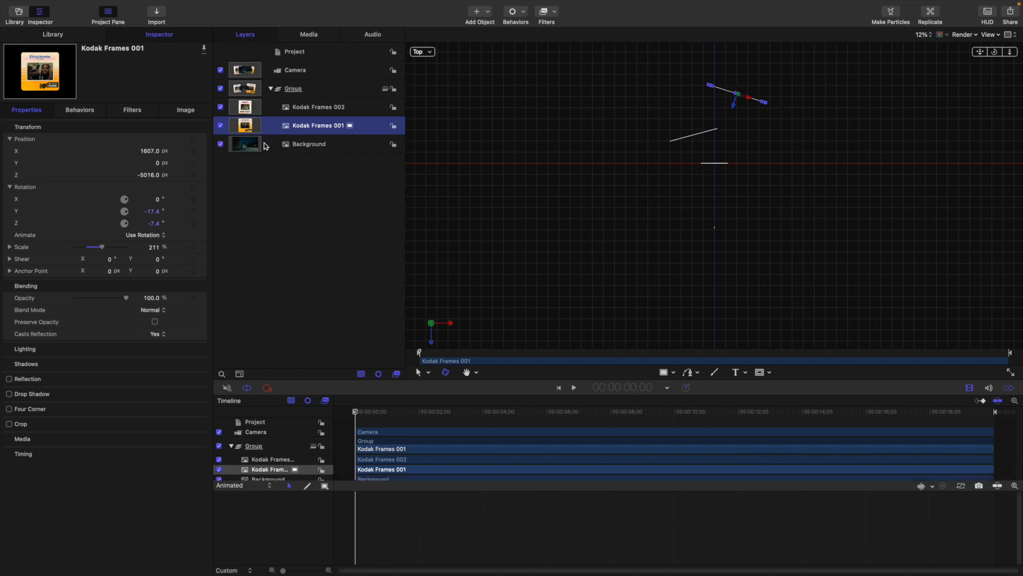
left_click(290, 145)
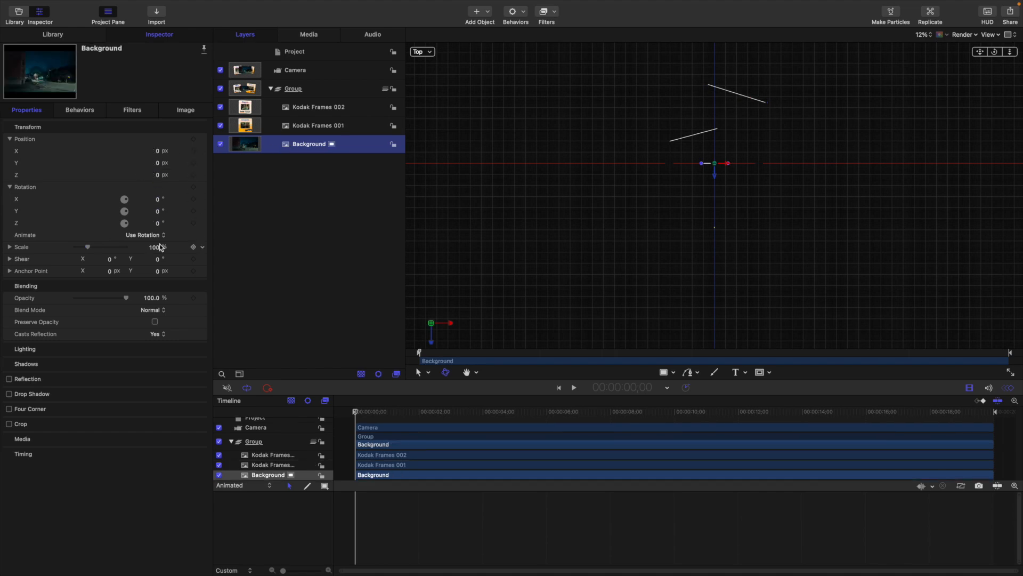
left_click_drag(157, 250, 188, 251)
left_click_drag(128, 178, 23, 178)
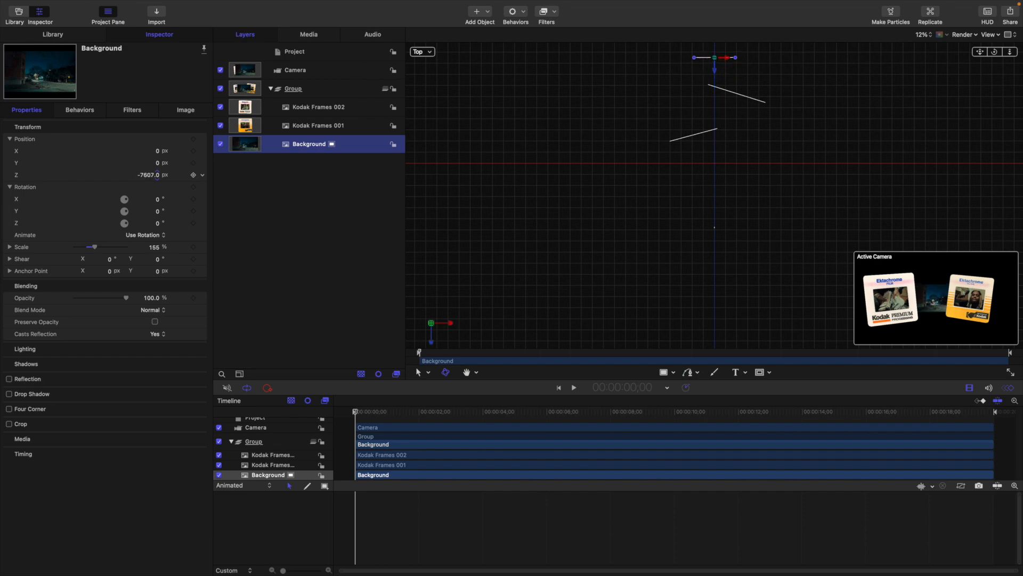
left_click_drag(161, 179, 161, 179)
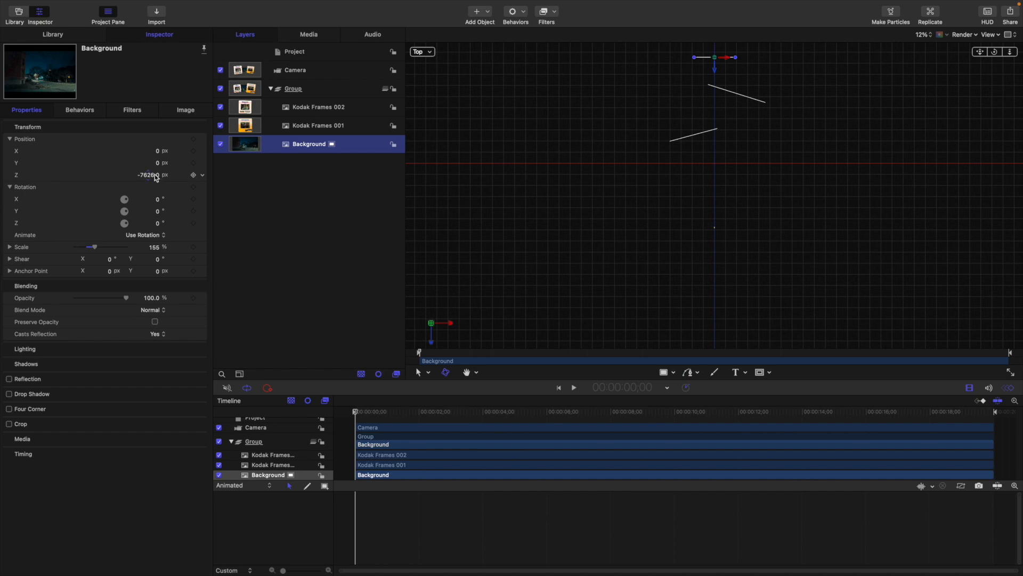
left_click_drag(154, 247, 189, 247)
left_click(299, 208)
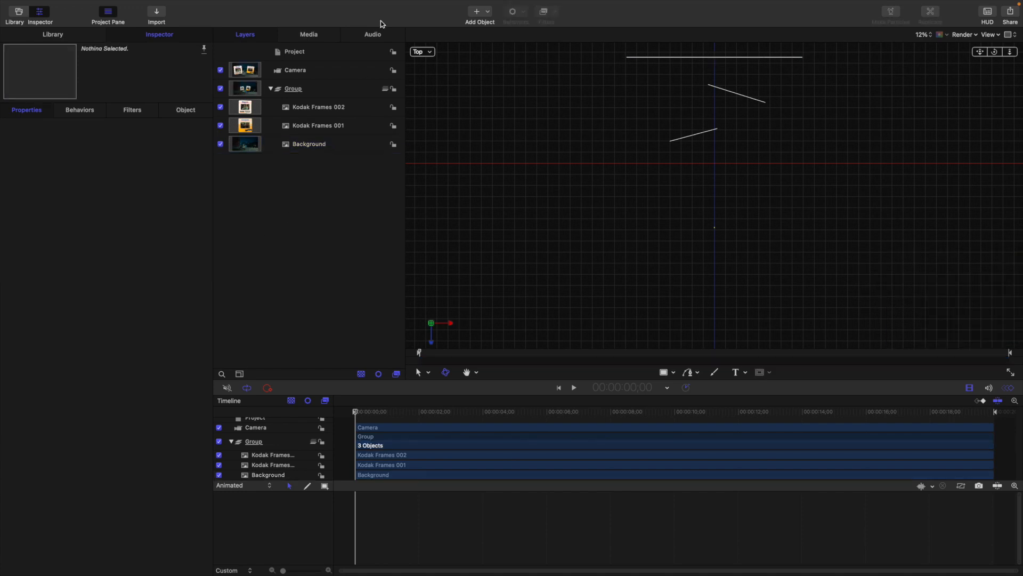
- Switch the viewport to the Active Camera view and add a Dolly behavior to the Camera
left_click(419, 52)
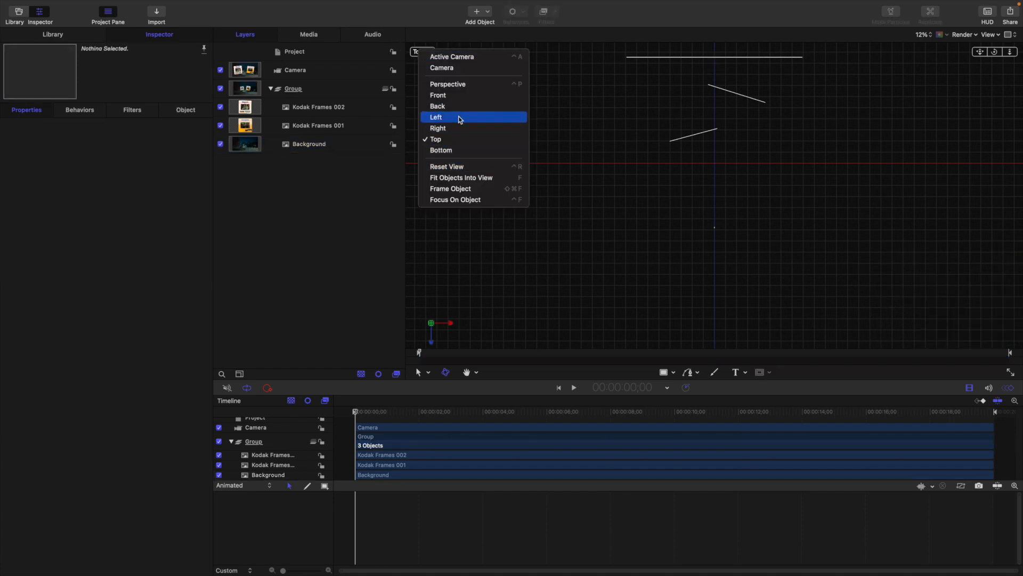
left_click(454, 57)
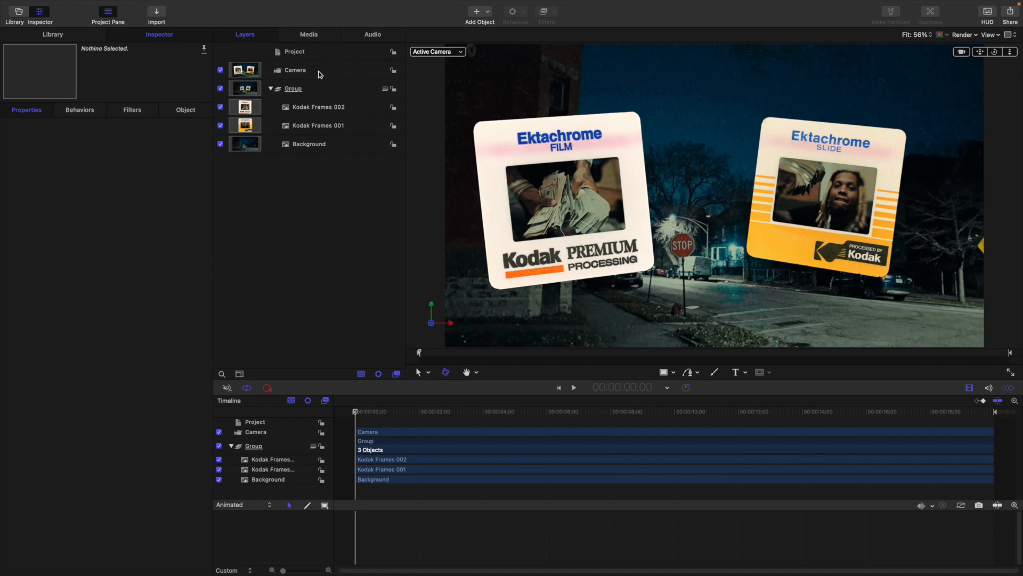
left_click(319, 69)
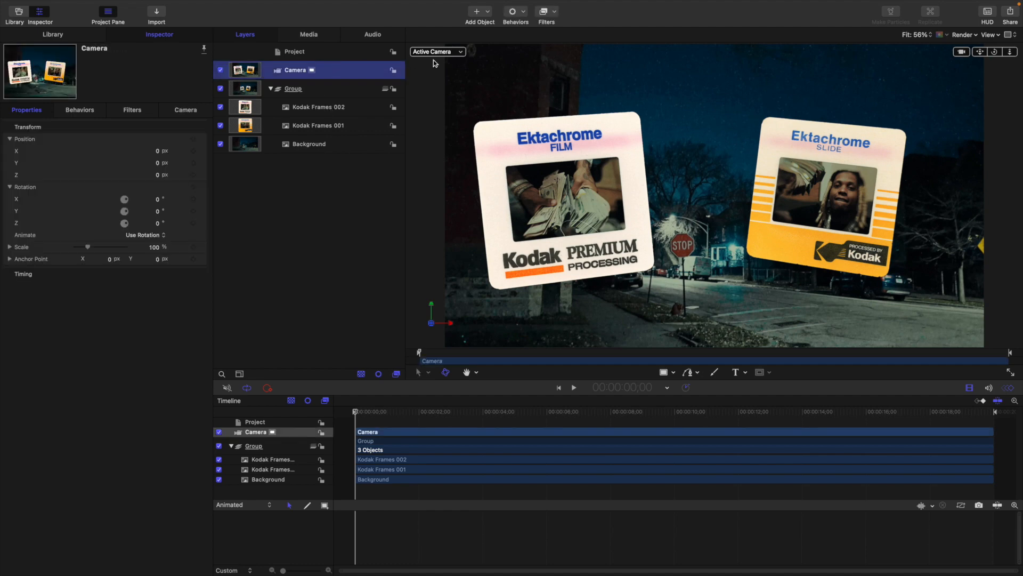
left_click(523, 15)
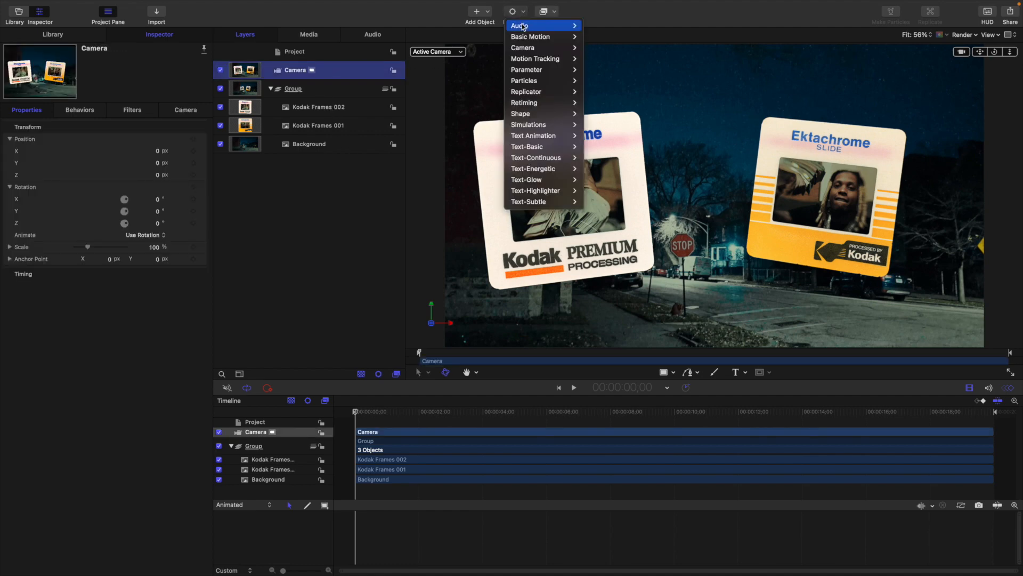
mouse_move(530, 50)
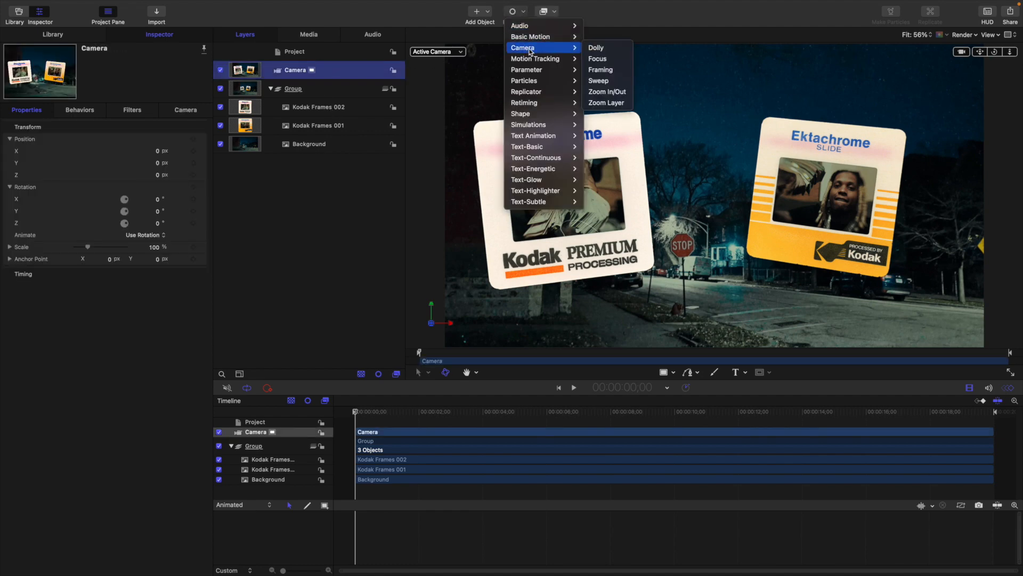
left_click(597, 48)
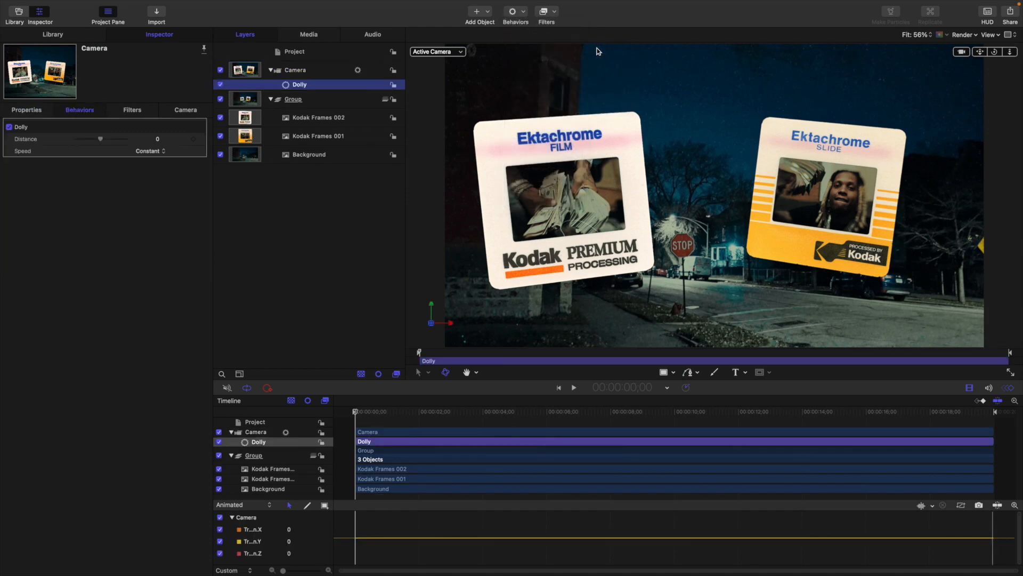
- Trim the end of the Dolly behavior to 7;13 on the timeline and return the playhead to the start
left_click_drag(352, 414, 594, 428)
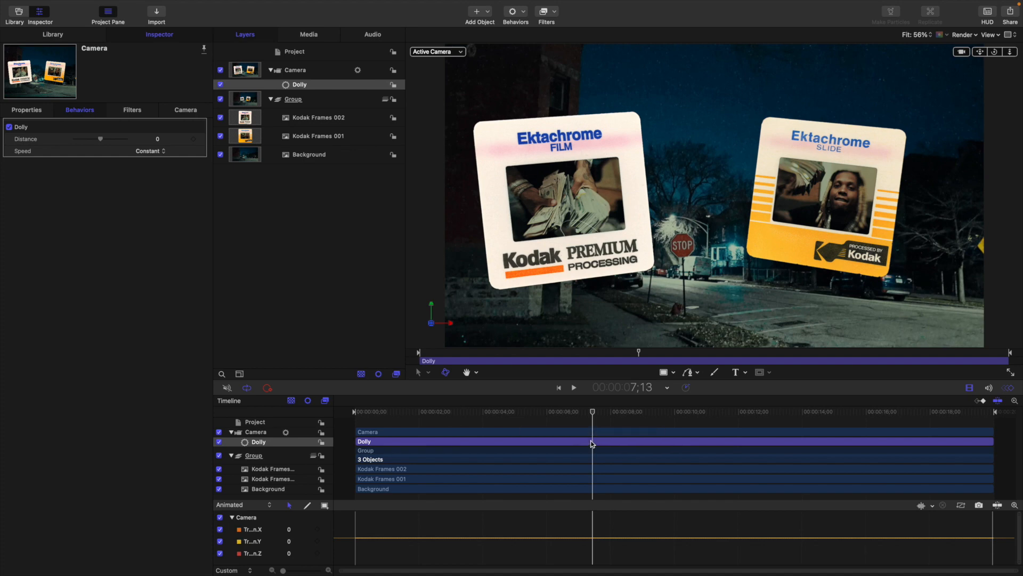
key("o")
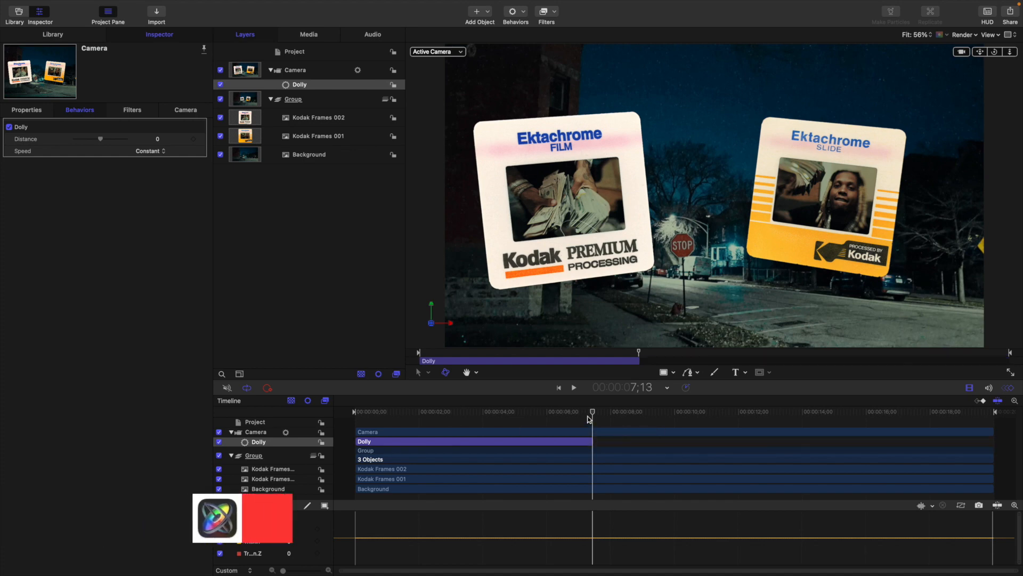
left_click_drag(593, 415, 354, 429)
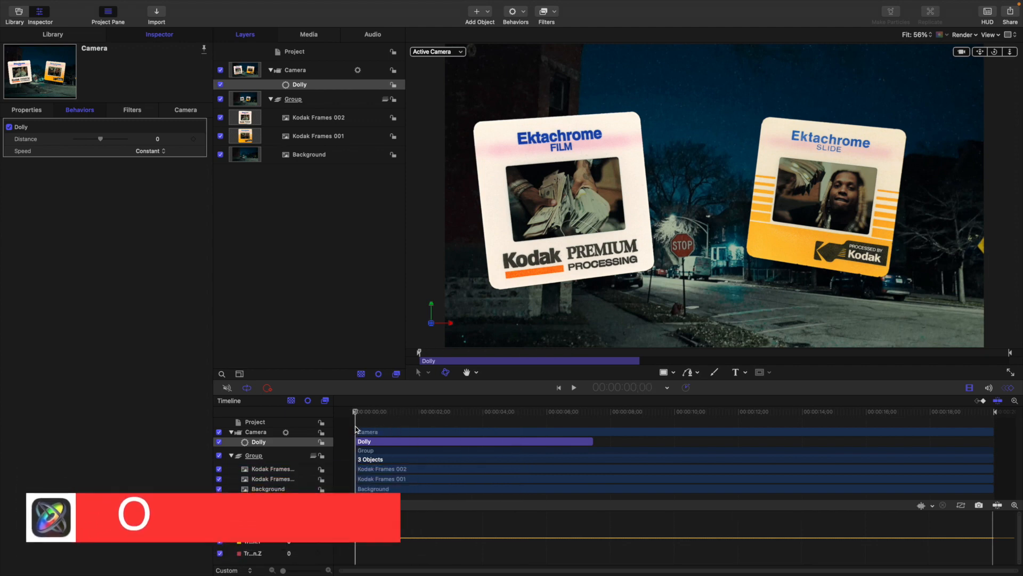
- Set the Dolly distance to 8685 at 7;13 and play the camera move from the start
left_click_drag(358, 413, 593, 418)
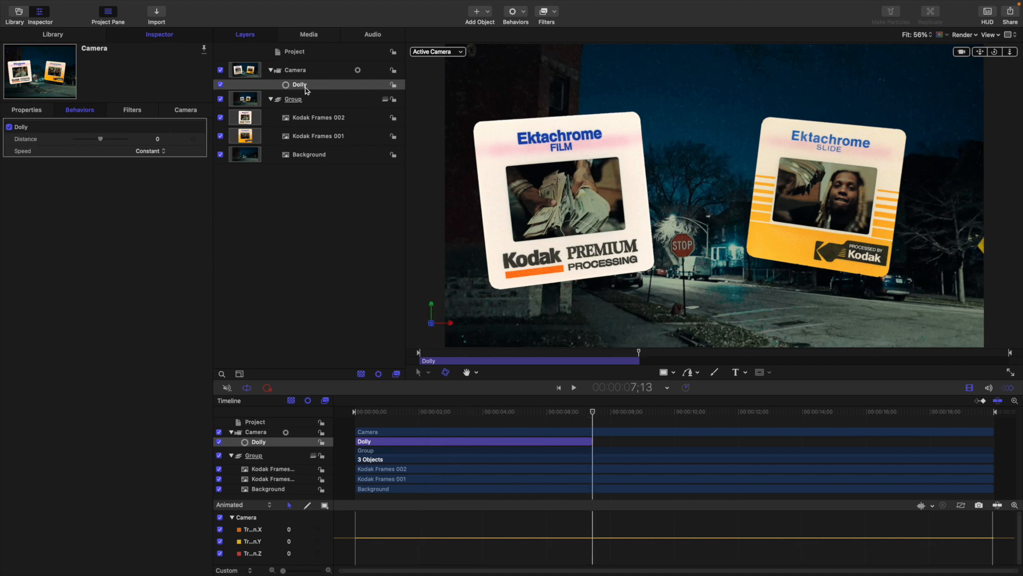
left_click_drag(159, 140, 439, 139)
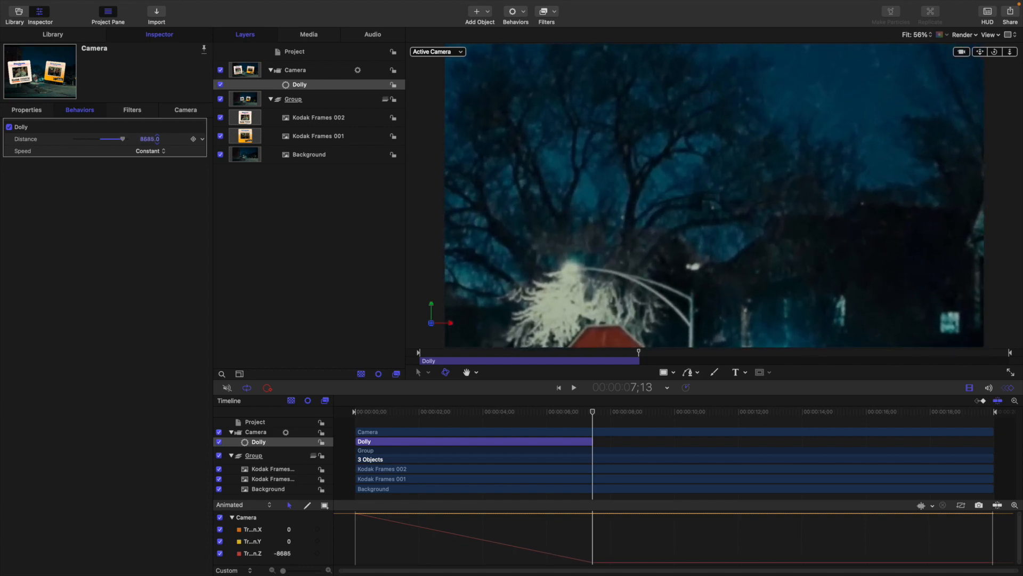
left_click_drag(592, 415, 354, 422)
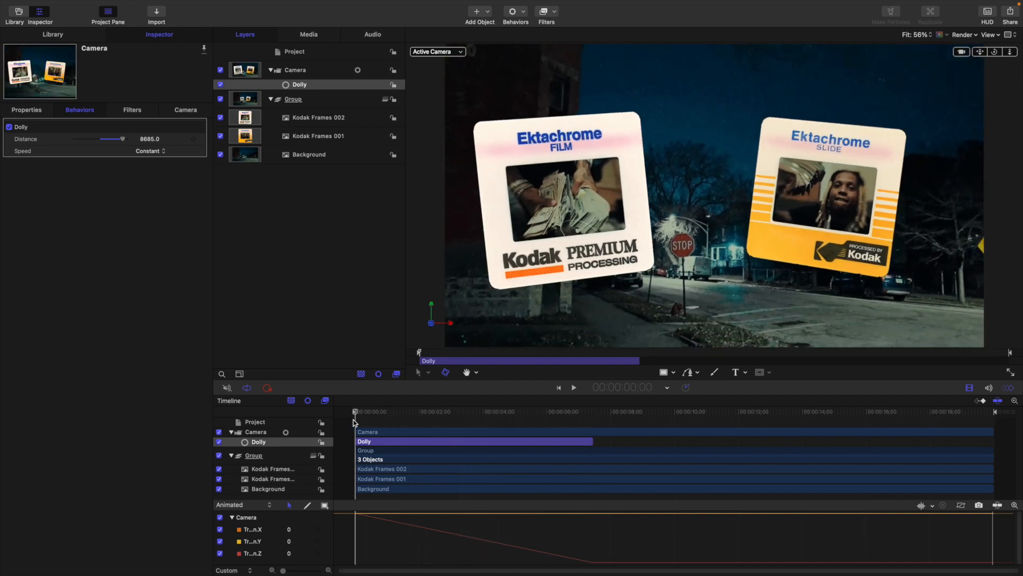
key("space")
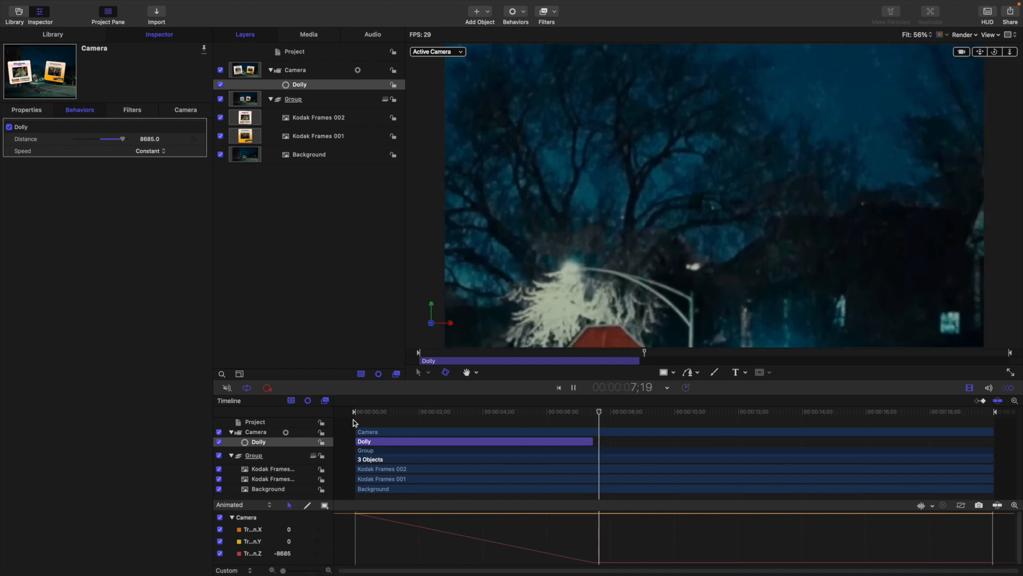
key("space")
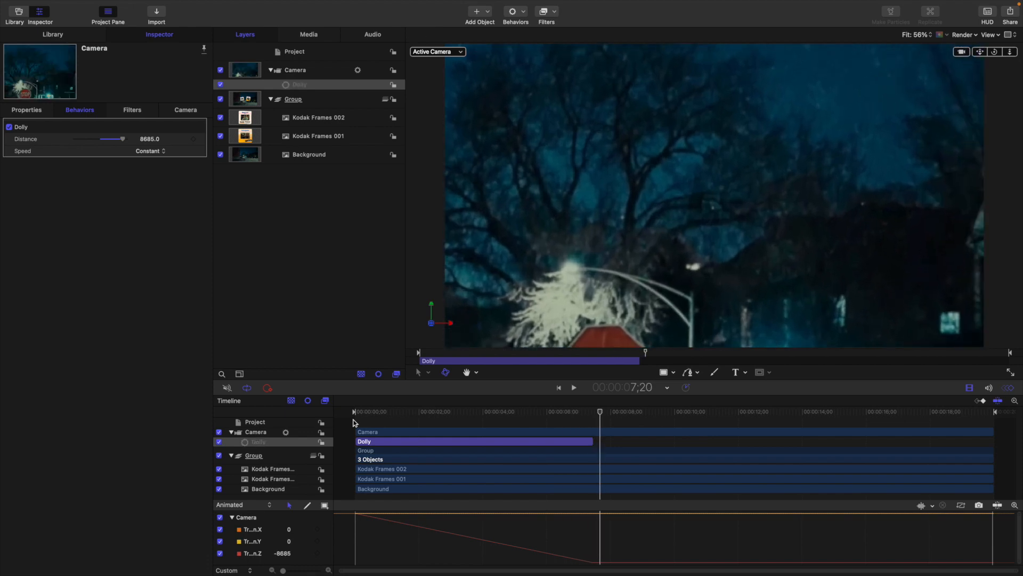
- Scrub through the linear camera move and set the Dolly behavior's speed to Ease Out
left_click_drag(600, 413, 484, 413)
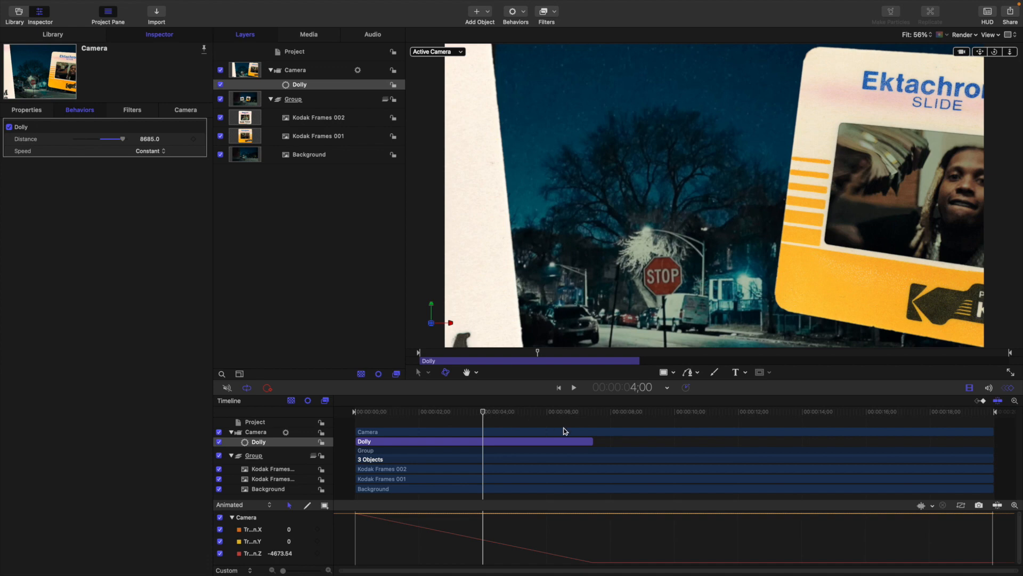
left_click_drag(482, 412, 497, 416)
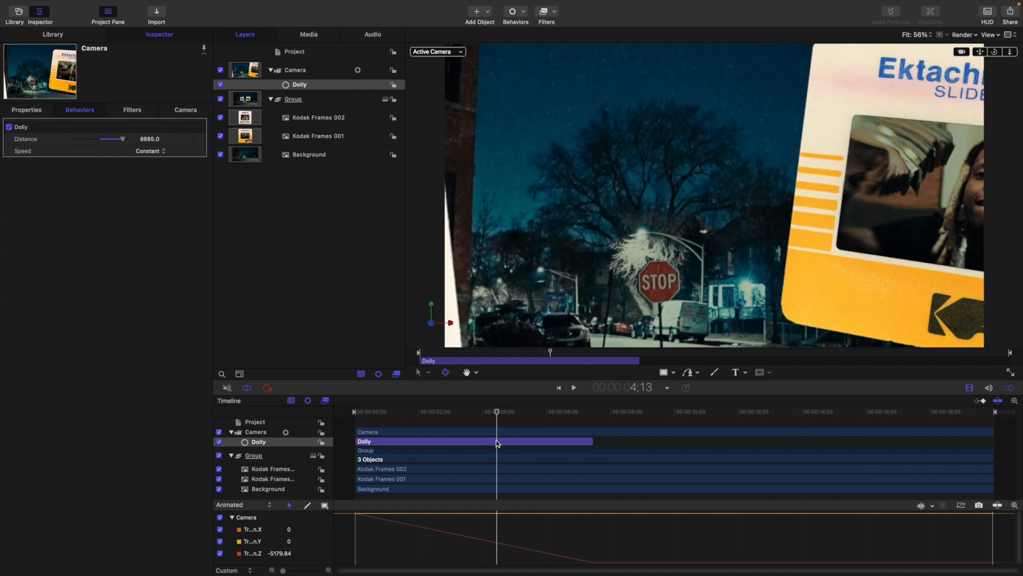
left_click_drag(496, 414, 445, 414)
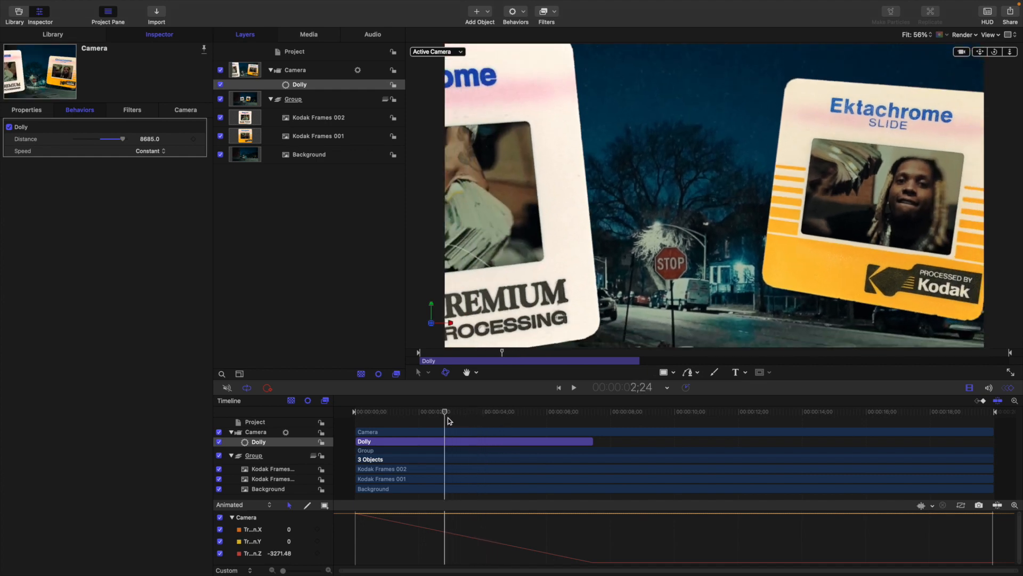
left_click(141, 152)
left_click(148, 176)
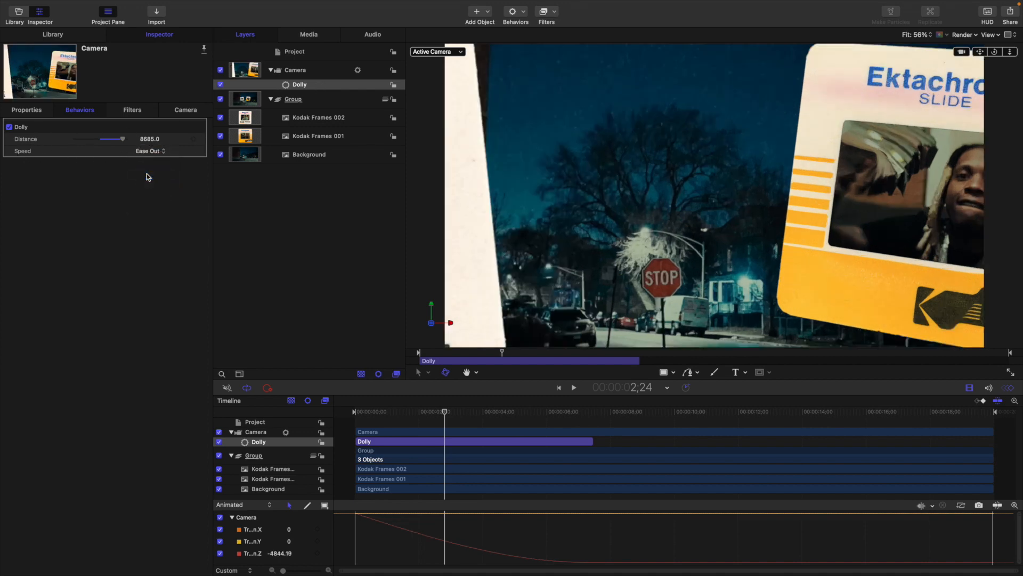
- Play and scrub through the eased dolly move to examine how the camera slows as it passes the slide frames
left_click_drag(443, 414, 342, 414)
key("space")
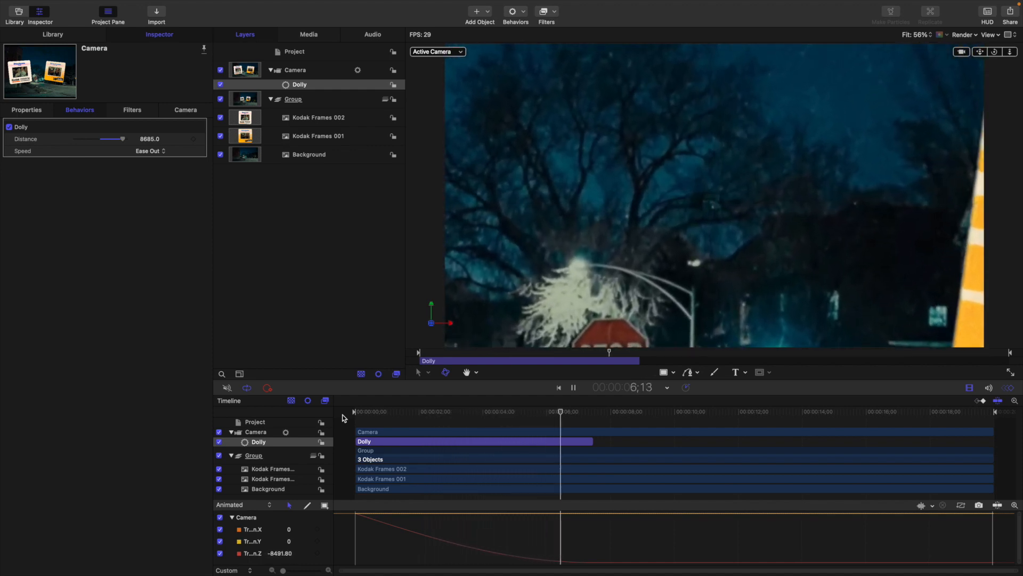
key("space")
left_click_drag(576, 412, 355, 413)
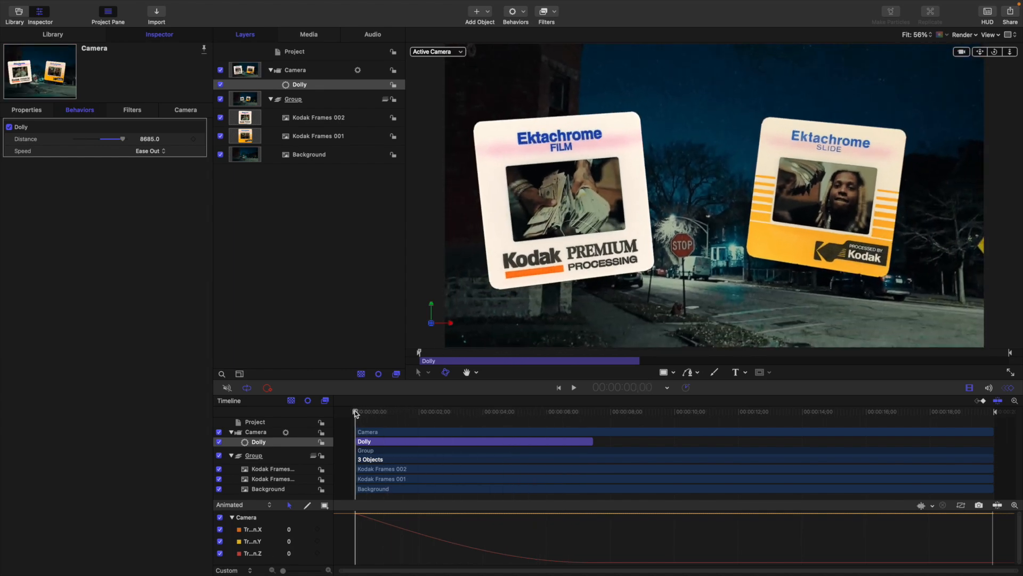
key("space")
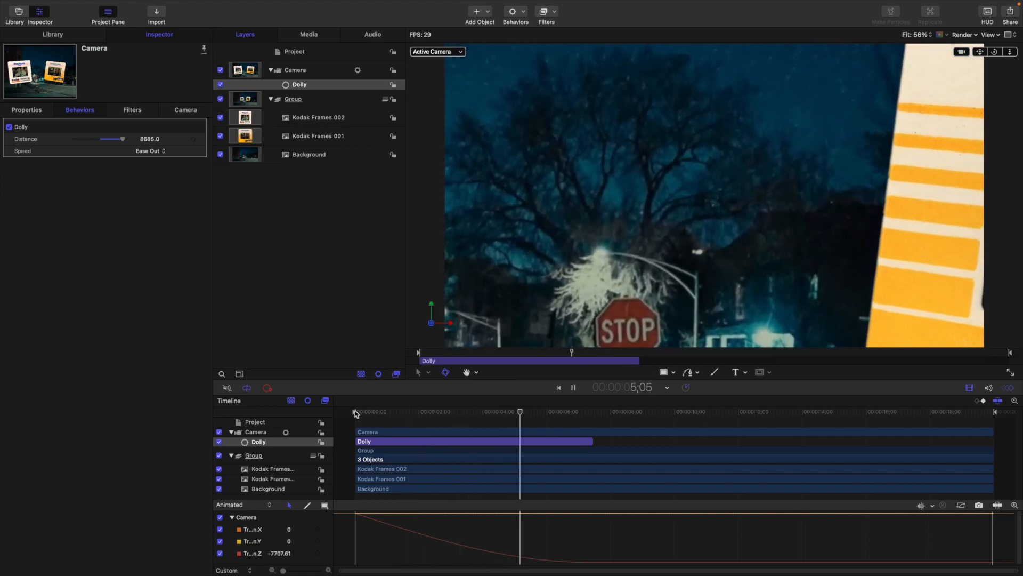
key("space")
left_click_drag(523, 412, 410, 426)
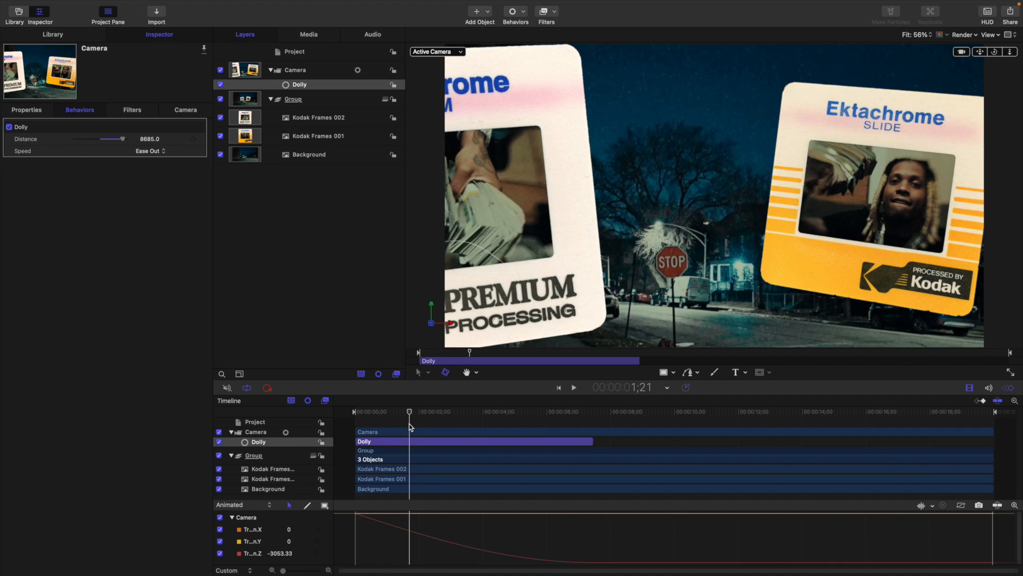
left_click_drag(411, 426, 466, 418)
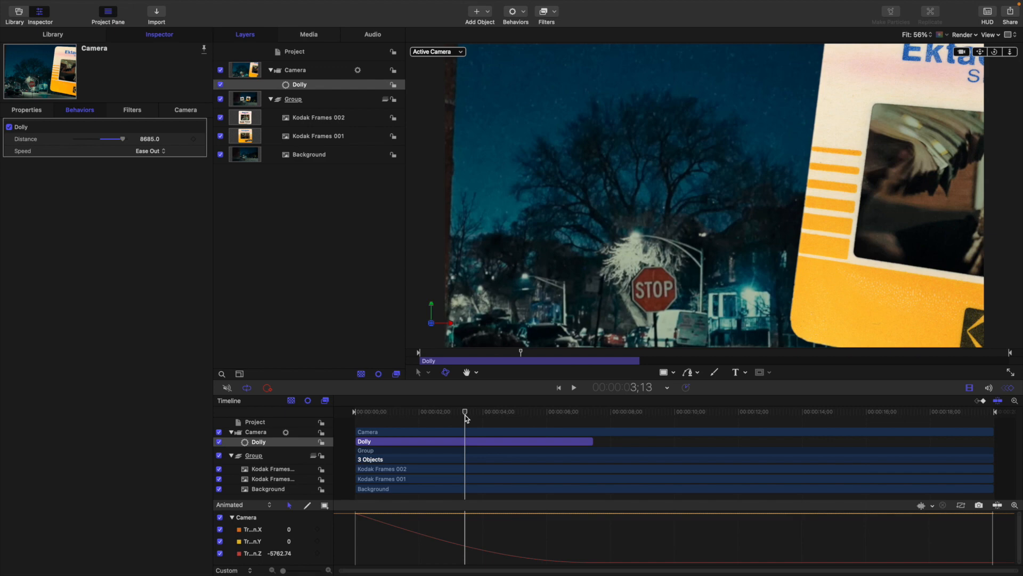
left_click_drag(466, 415, 416, 420)
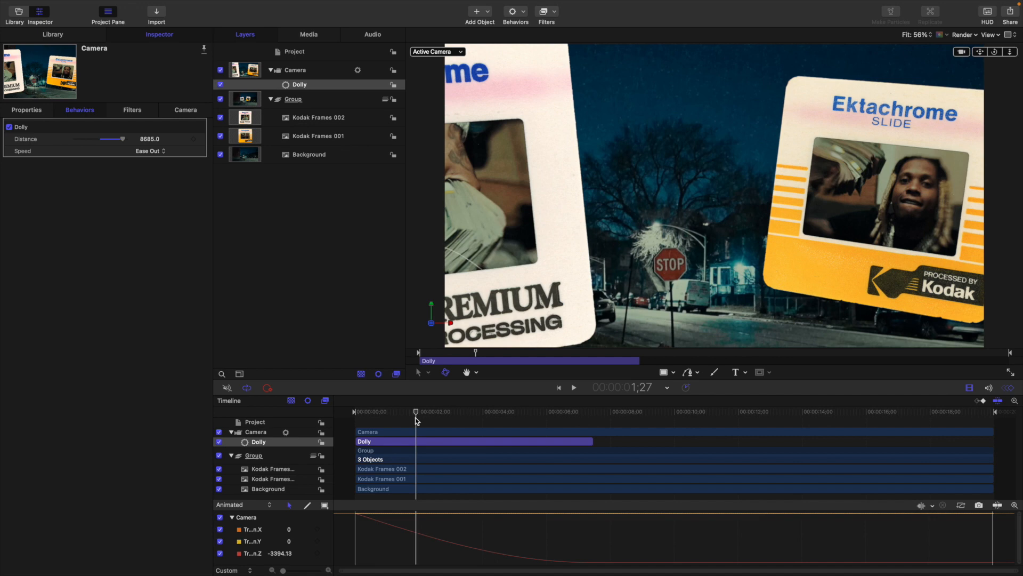
- Keyframe the Camera's rotation at 0° on the first frame and at -16° at 7;12
left_click_drag(416, 420, 356, 416)
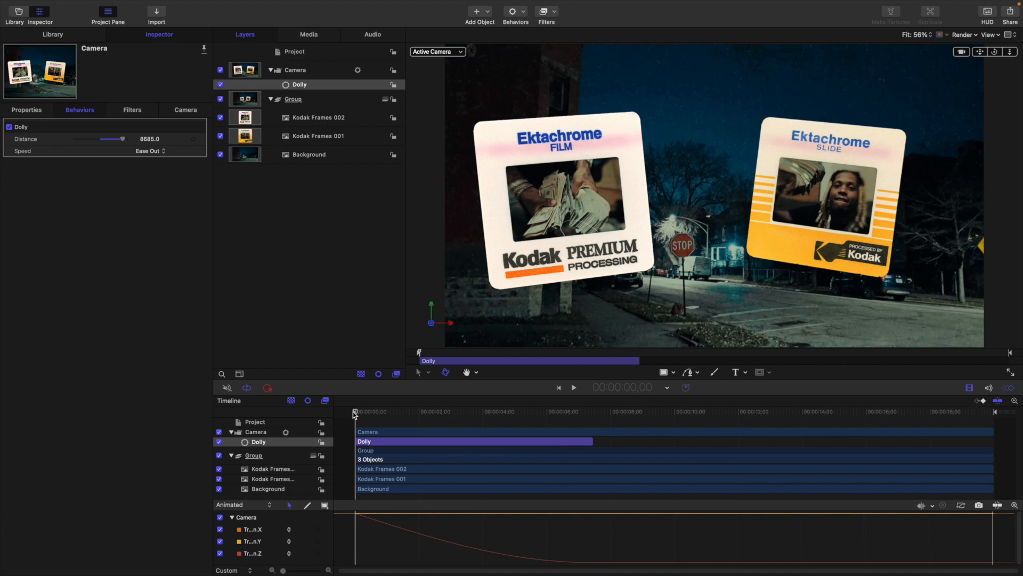
left_click(316, 73)
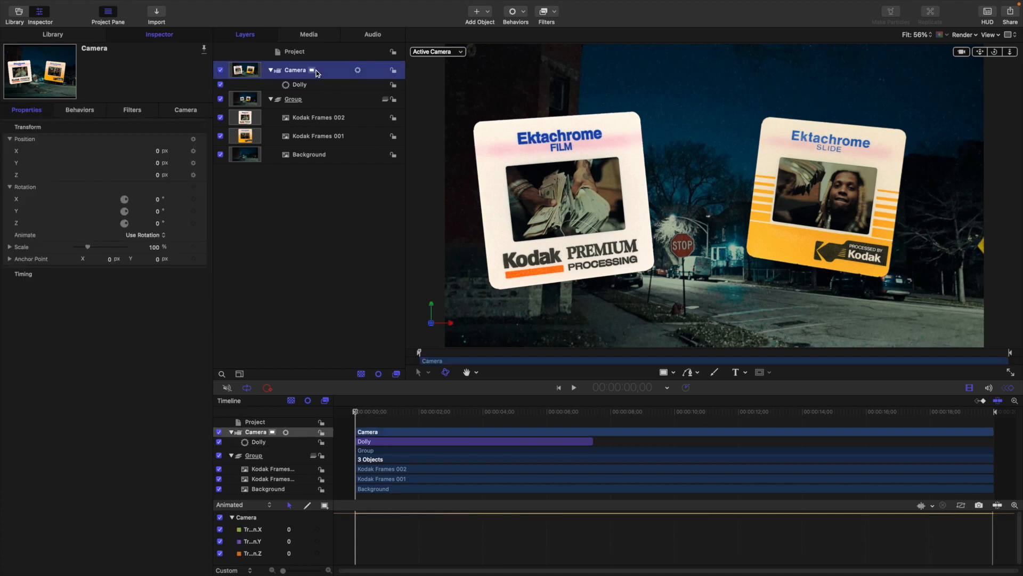
left_click(10, 187)
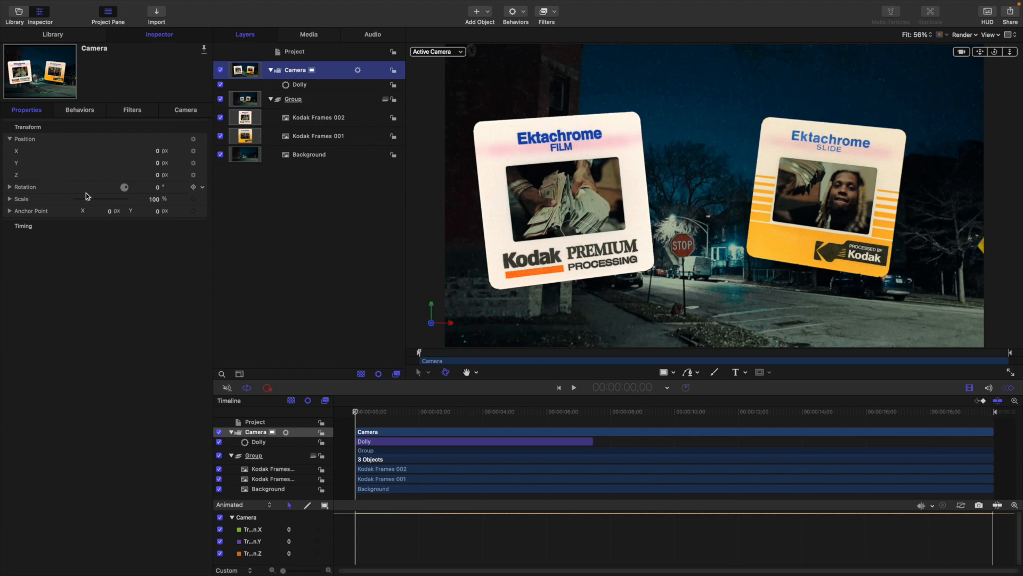
left_click(193, 187)
left_click_drag(356, 412, 591, 427)
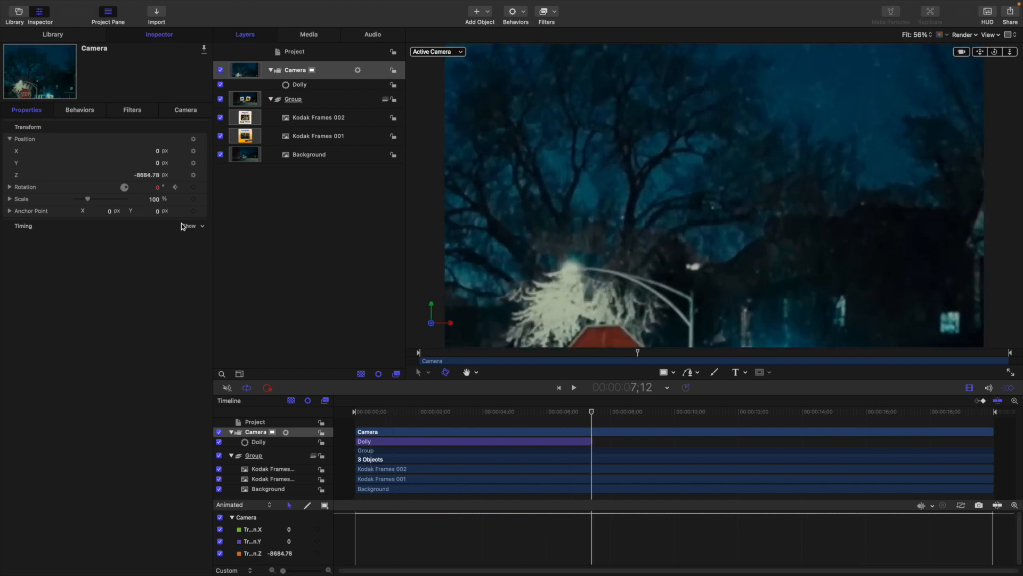
mouse_move(158, 189)
left_mouse_down()
mouse_move(145, 189)
mouse_move(154, 189)
left_mouse_up()
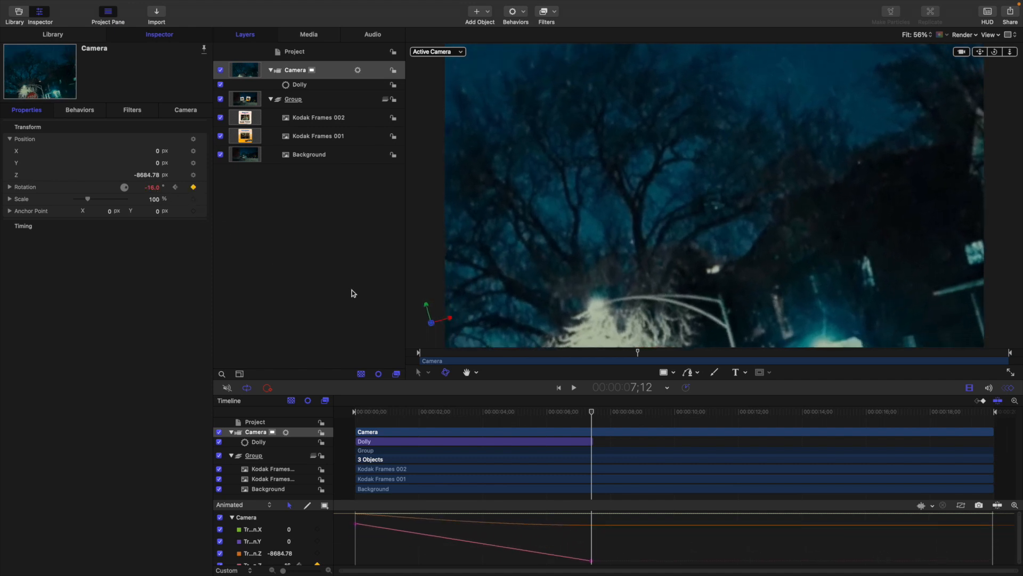
- Play the camera animation from the start twice to examine the dolly combined with the rotation
left_click_drag(591, 412, 346, 402)
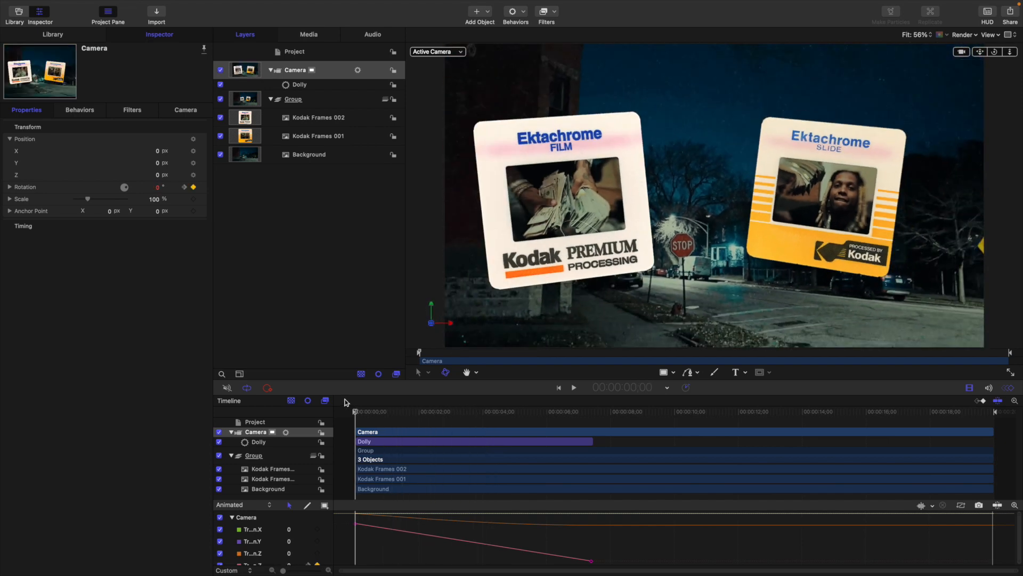
key("space")
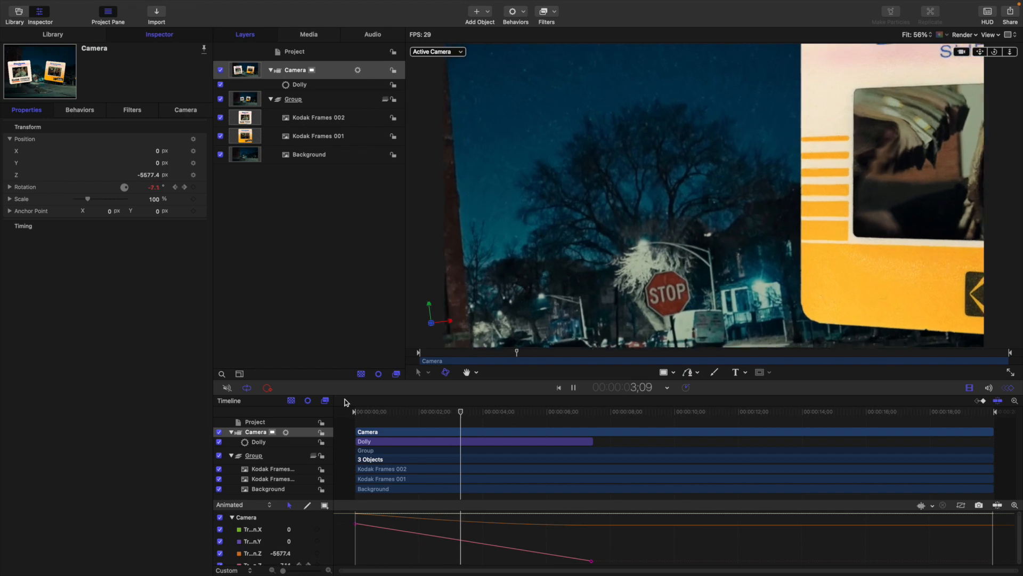
key("space")
left_click_drag(510, 411, 345, 407)
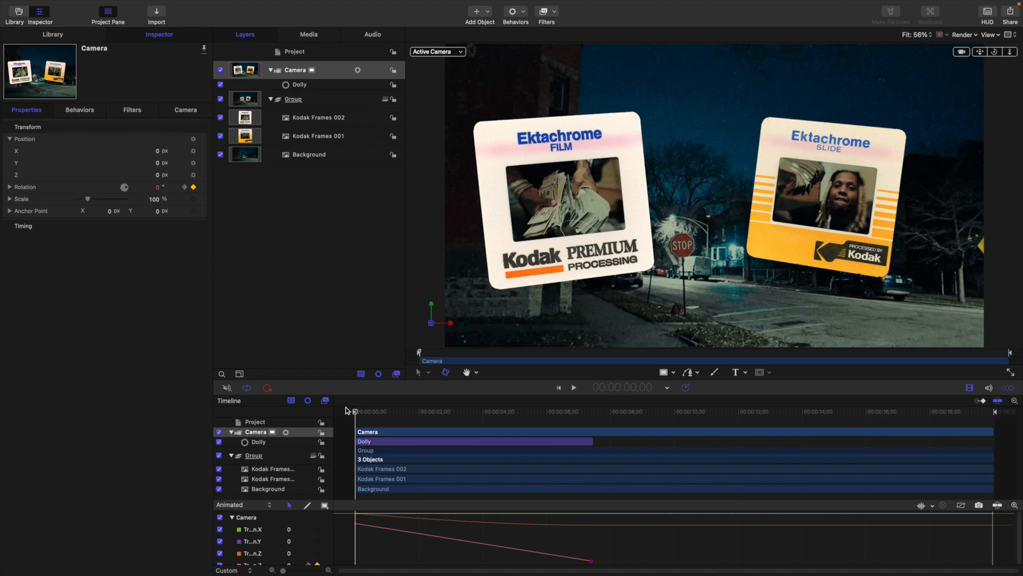
key("space")
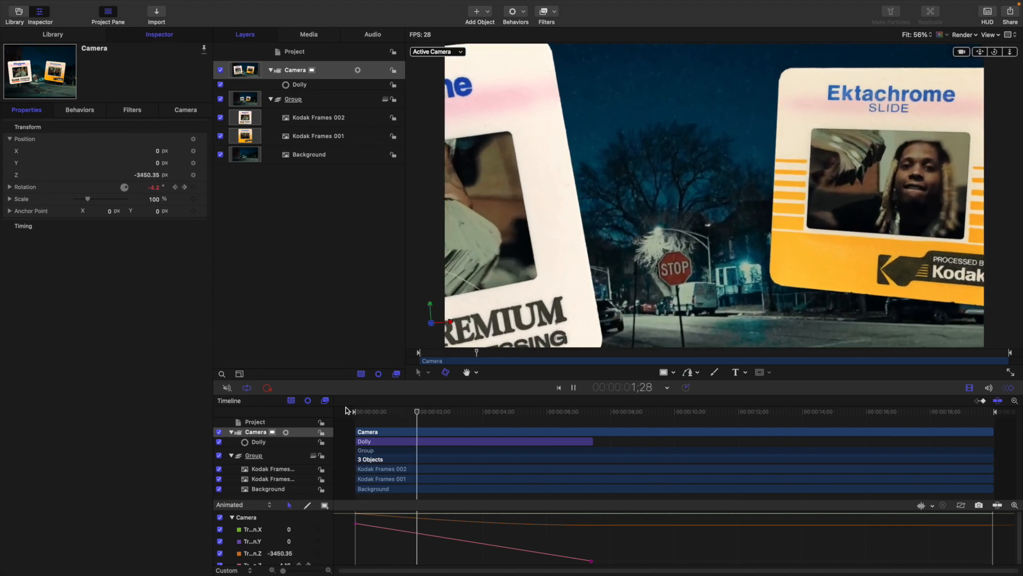
key("space")
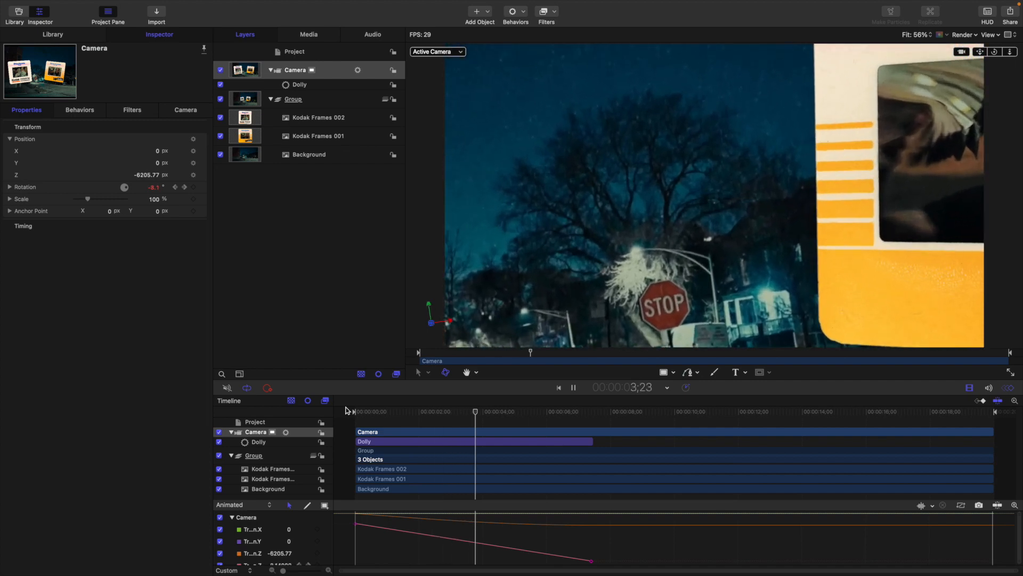
left_click_drag(477, 415, 354, 412)
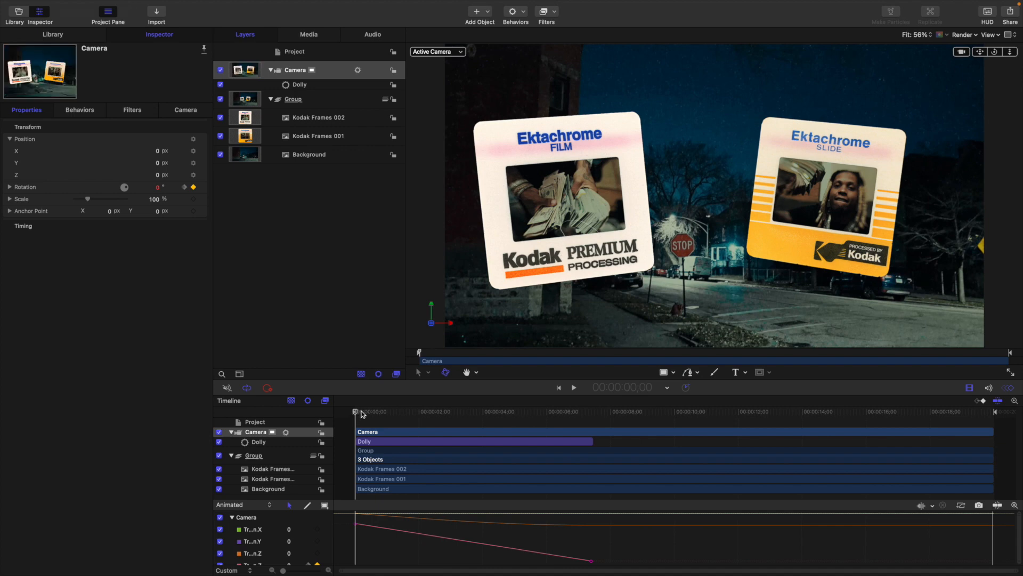
- Play the camera animation, try Bezier interpolation on the Camera's final rotation keyframe, and return it to Linear
key("space")
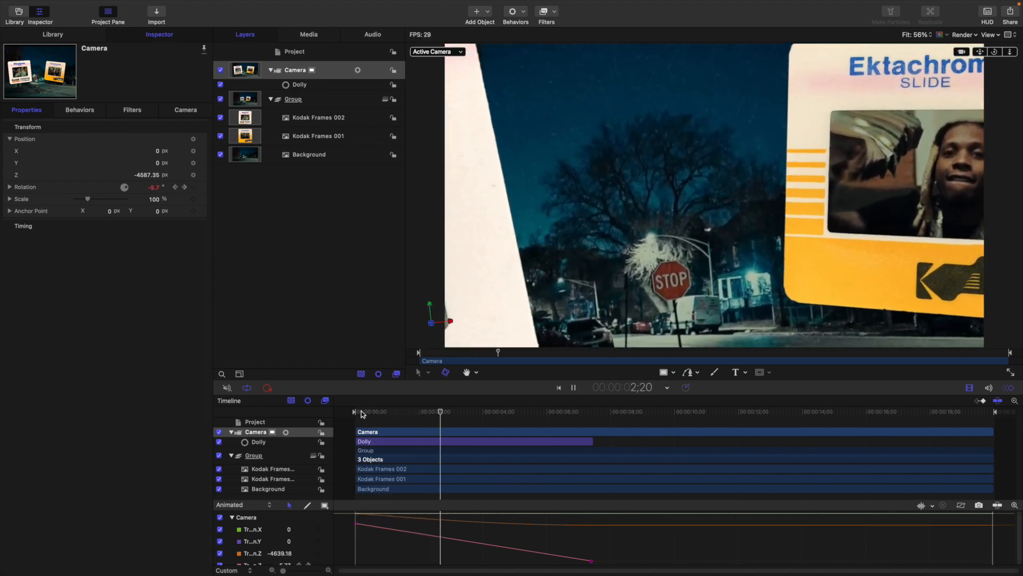
key("space")
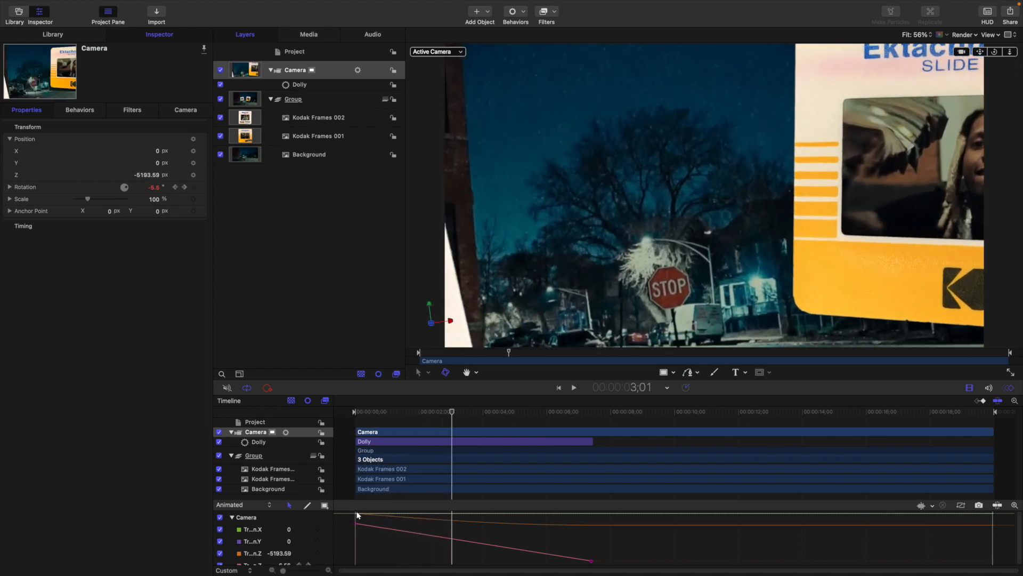
right_click(592, 561)
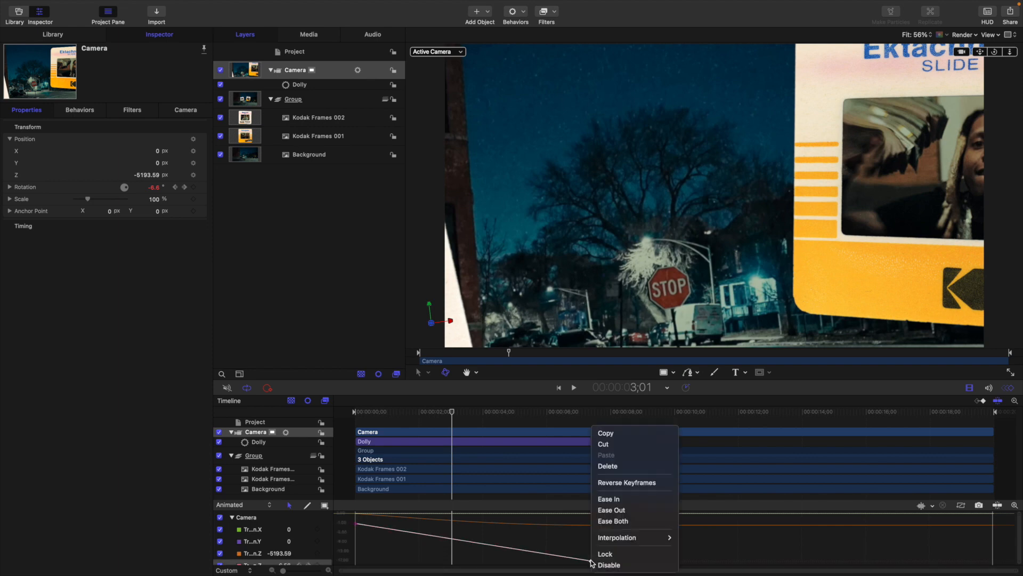
mouse_move(628, 538)
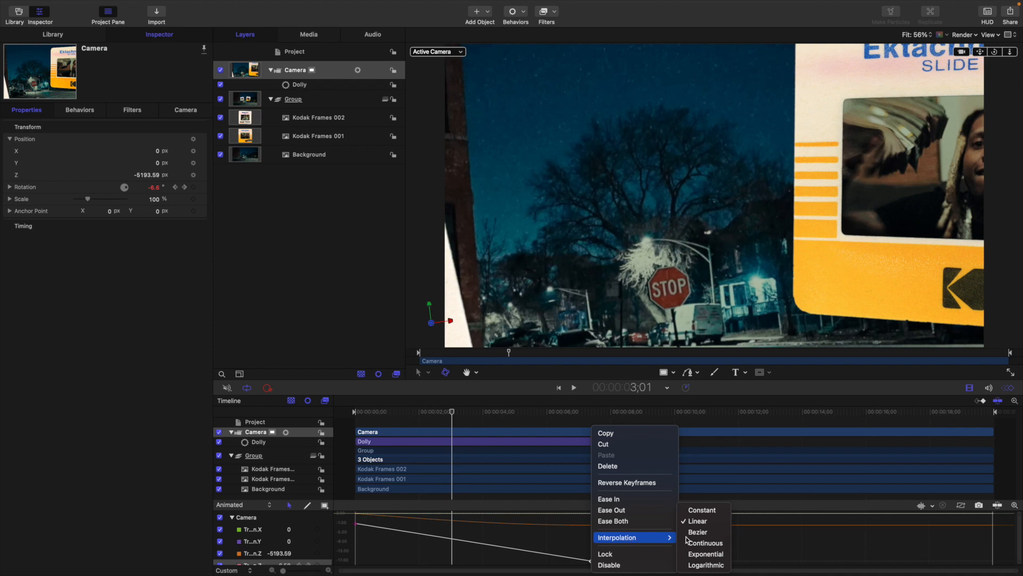
left_click(696, 532)
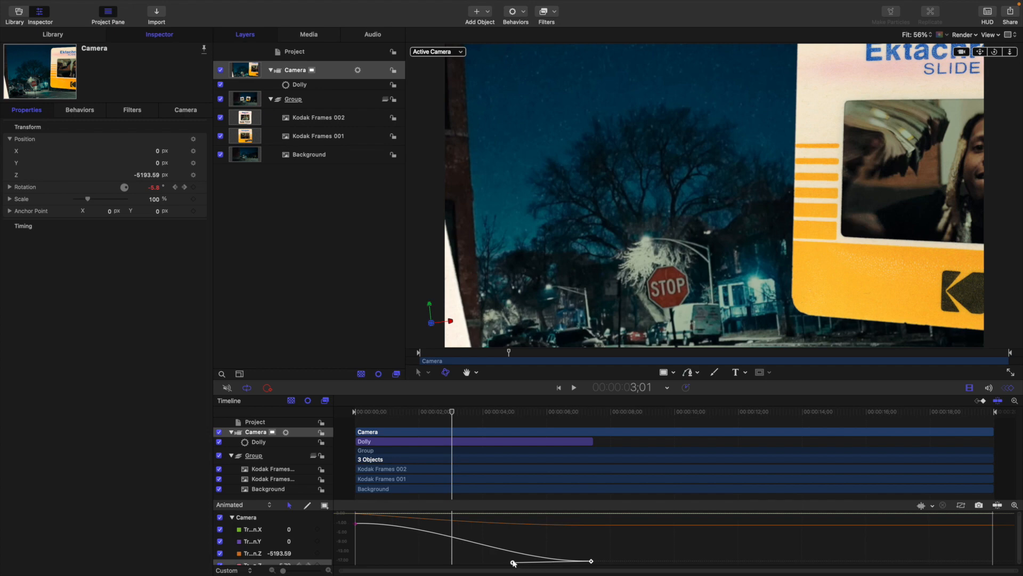
right_click(591, 562)
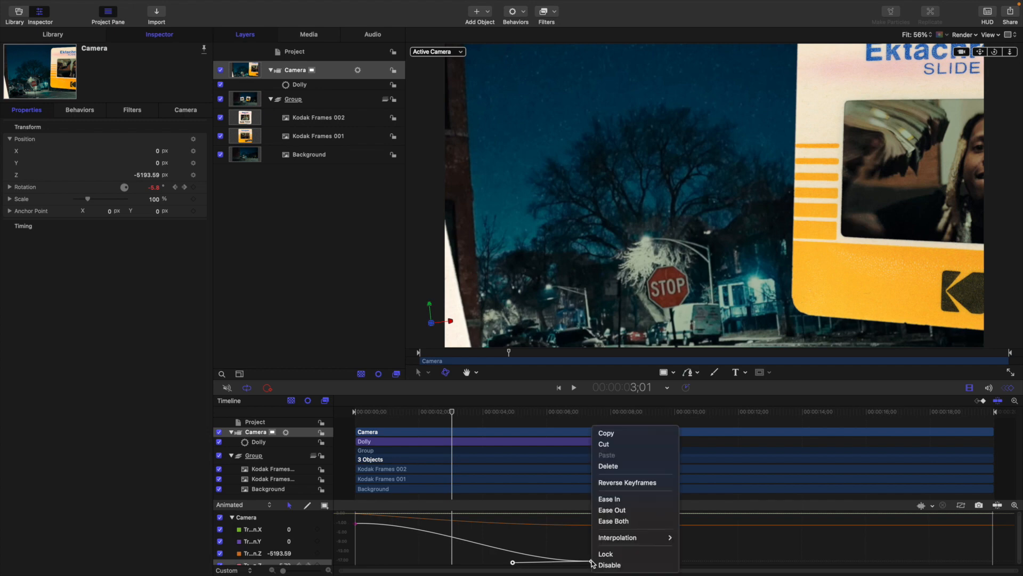
mouse_move(613, 537)
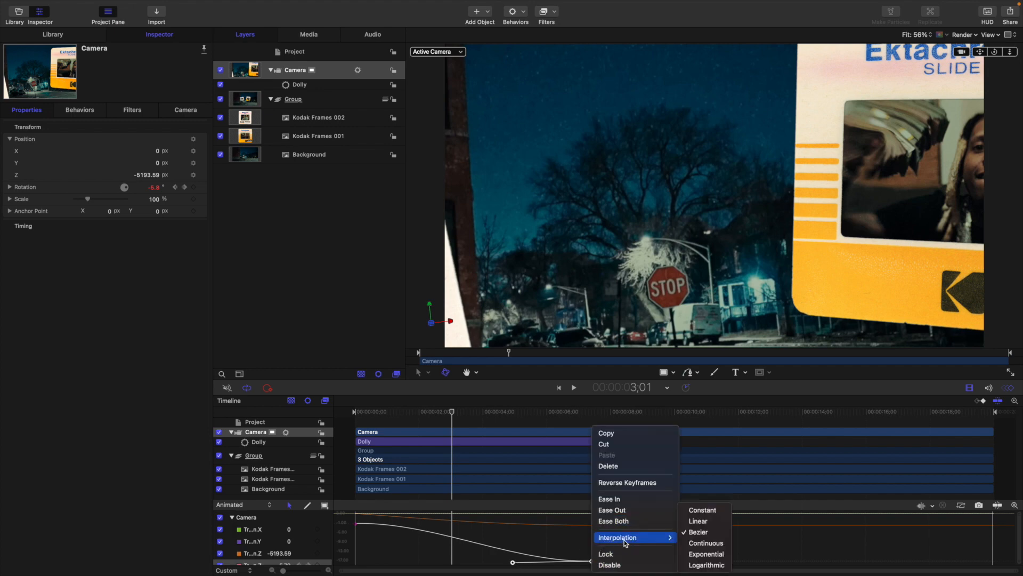
left_click(694, 521)
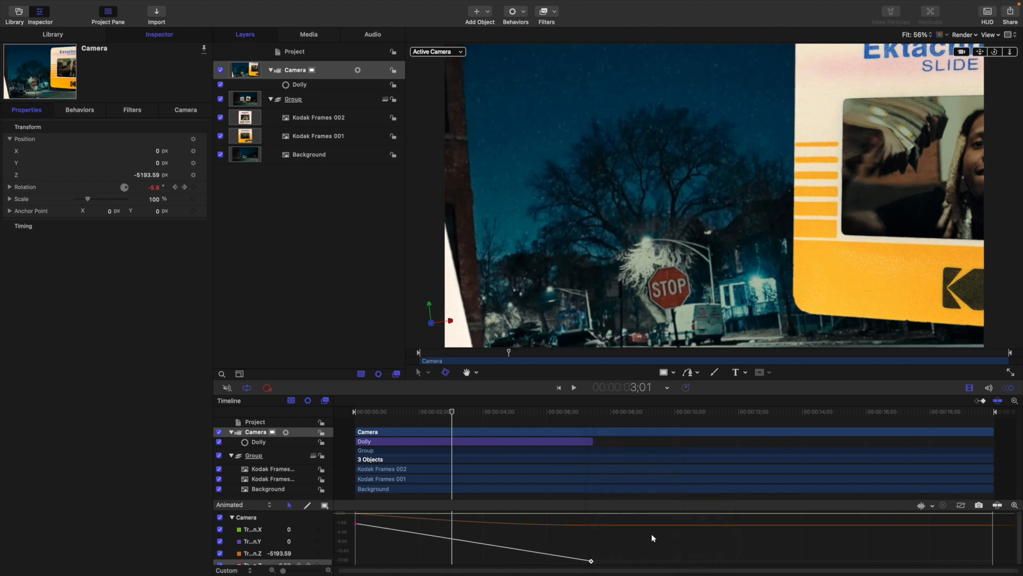
- Apply Ease Both to the Camera's last and first rotation keyframes and play the eased rotation from the start
right_click(592, 561)
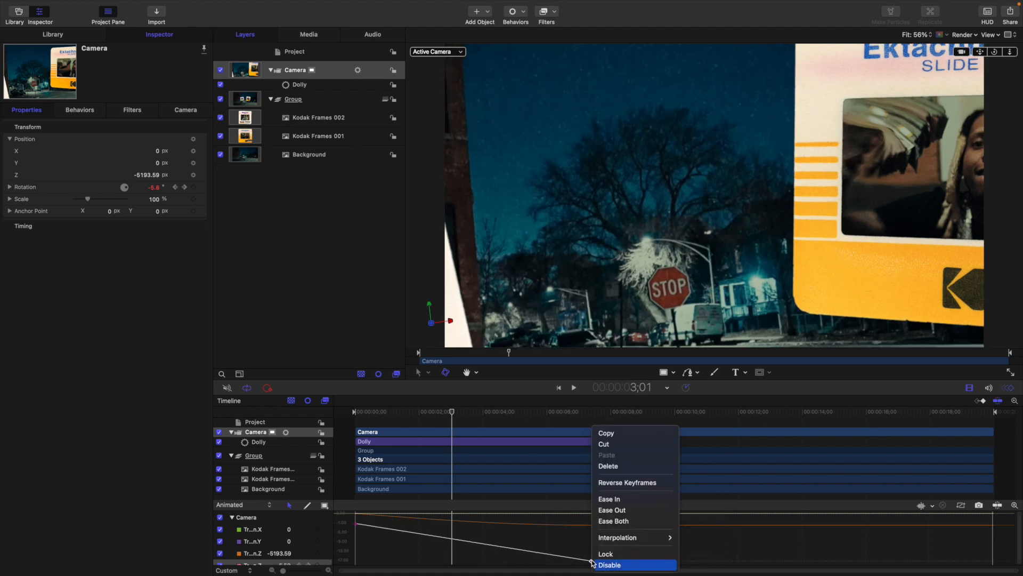
left_click(608, 522)
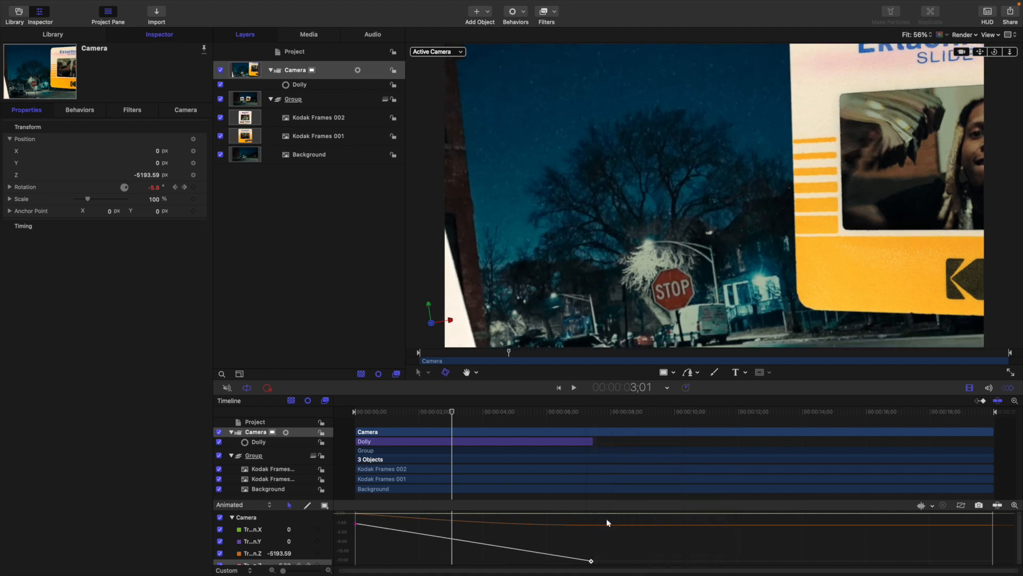
right_click(356, 526)
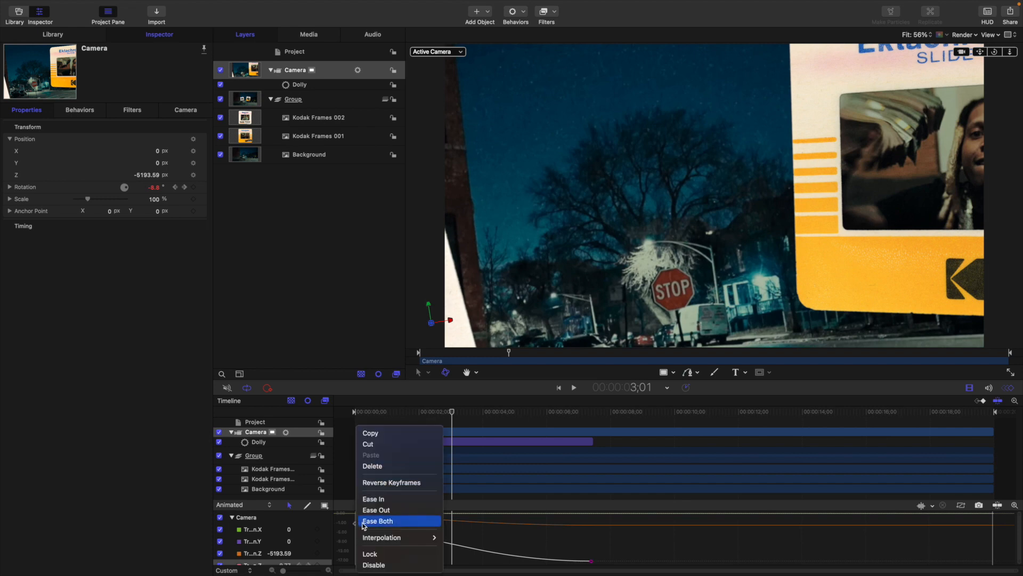
left_click(363, 522)
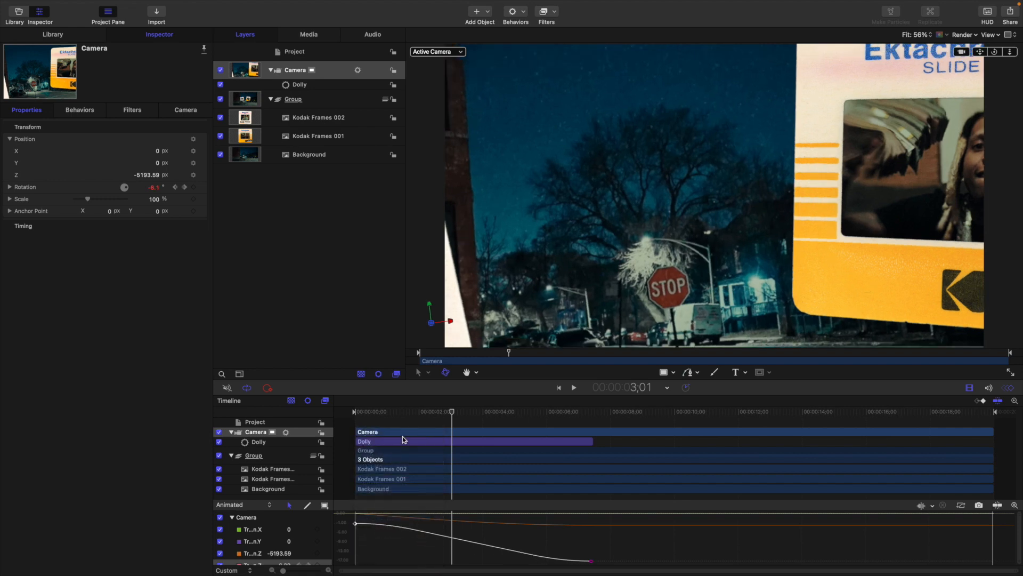
left_click_drag(452, 413, 353, 421)
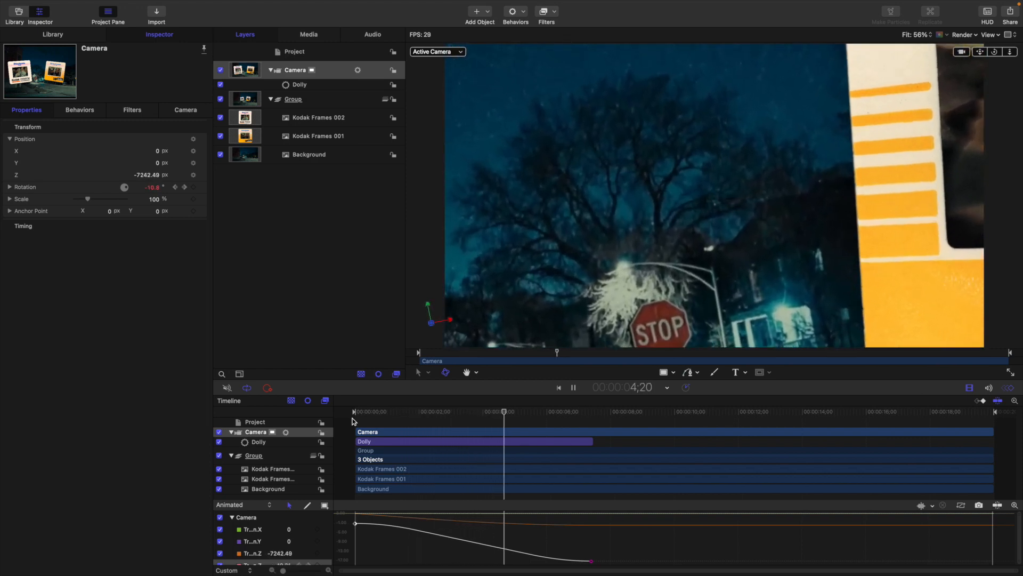
key("space")
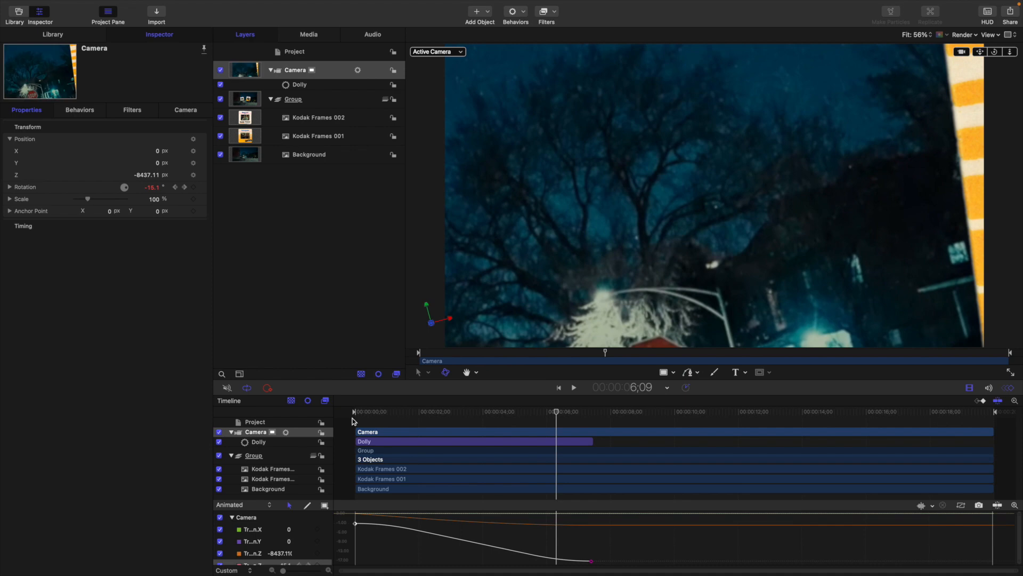
- Hide and reshow the keyframe editor and examine the interpolation options for the last rotation keyframe
left_click(1010, 388)
left_click(1010, 390)
right_click(590, 561)
mouse_move(611, 543)
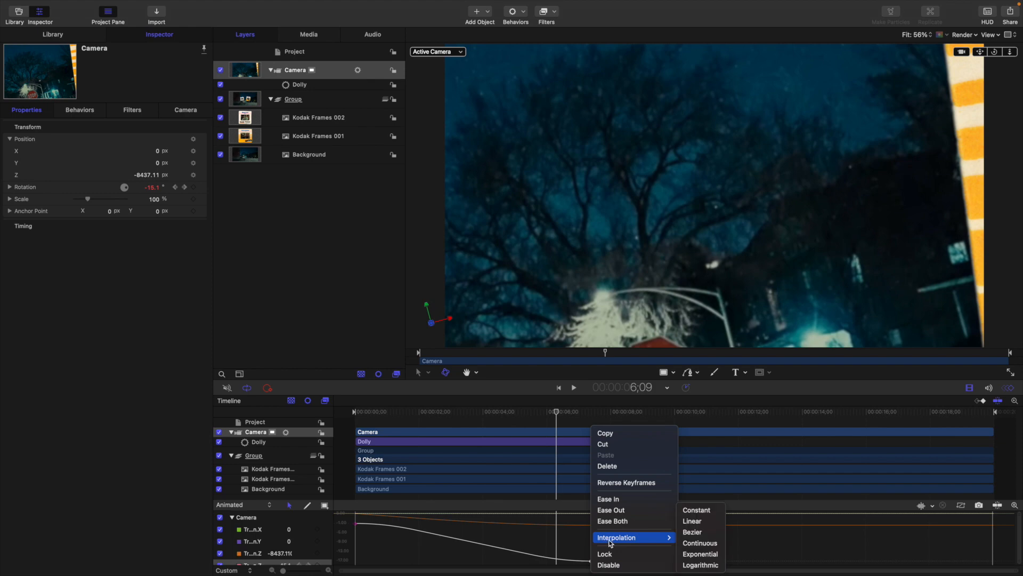
left_click(692, 532)
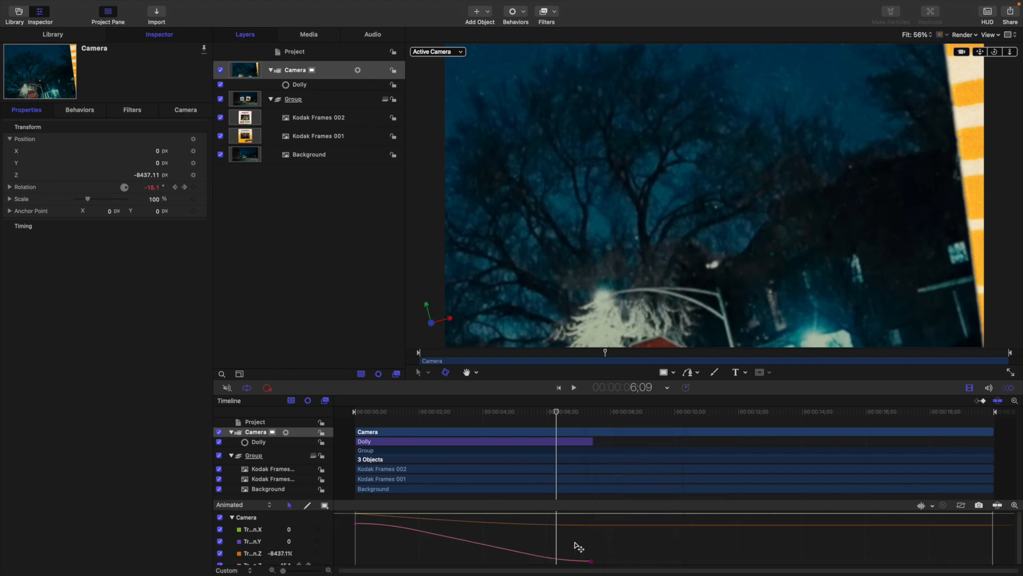
right_click(591, 561)
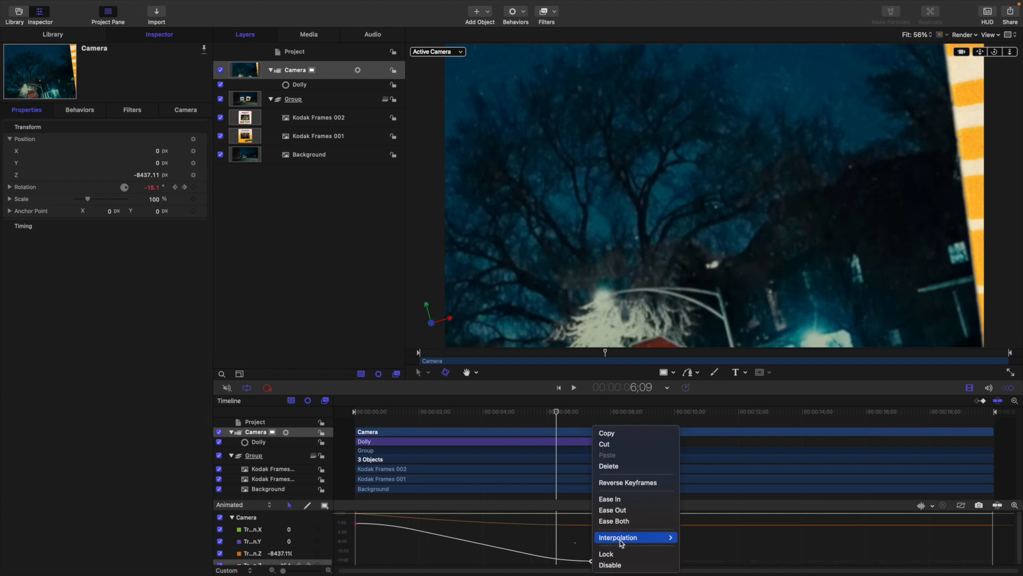
mouse_move(621, 543)
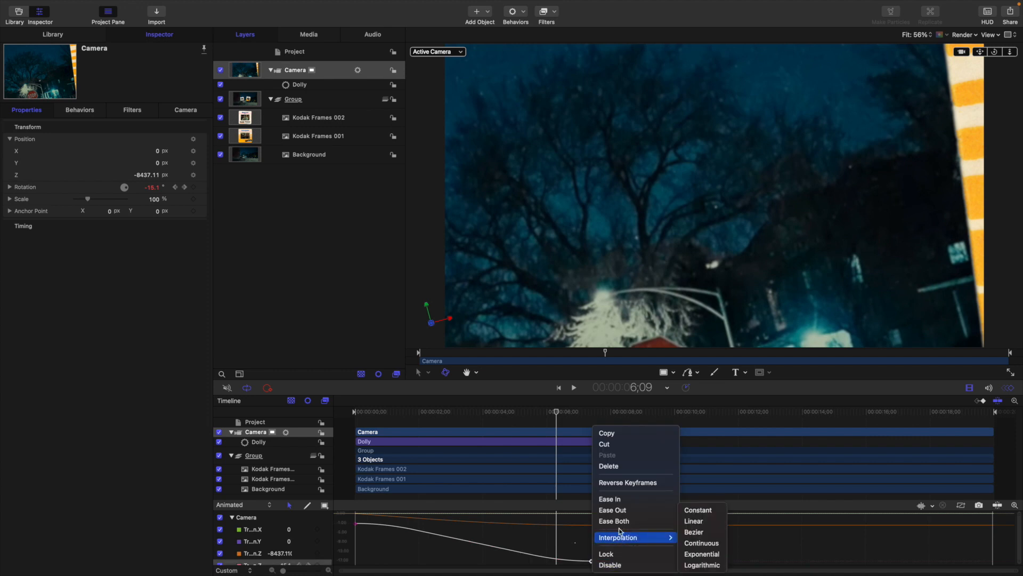
left_click(564, 531)
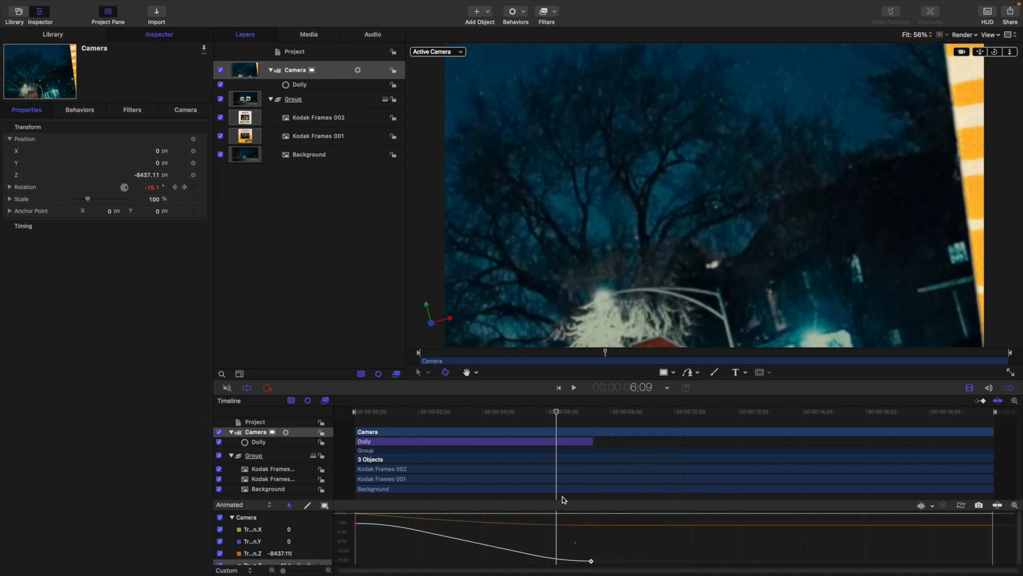
- Play the opening of the camera animation from the first frame to examine the eased start of the rotation
left_click_drag(555, 418, 355, 423)
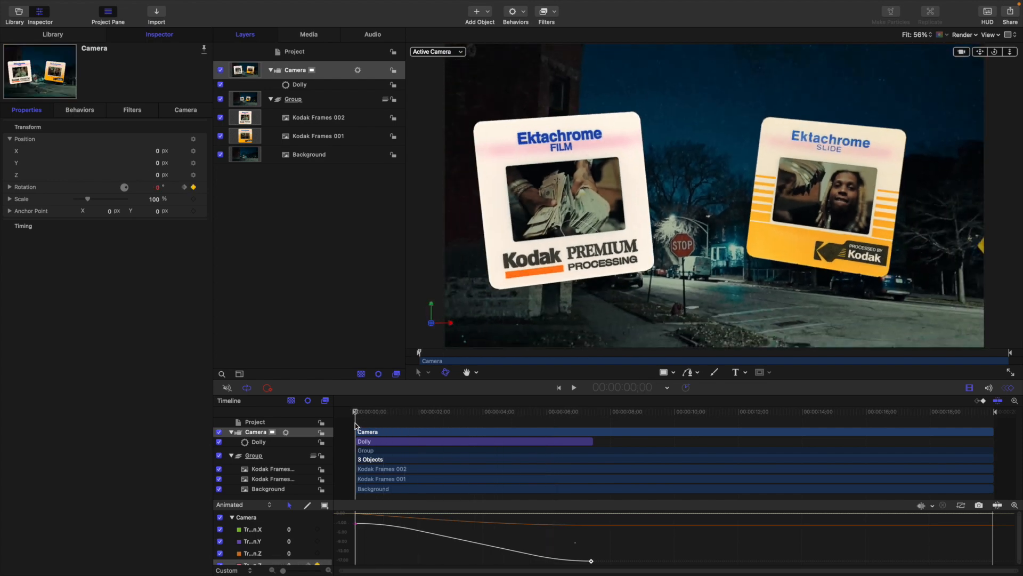
key("space")
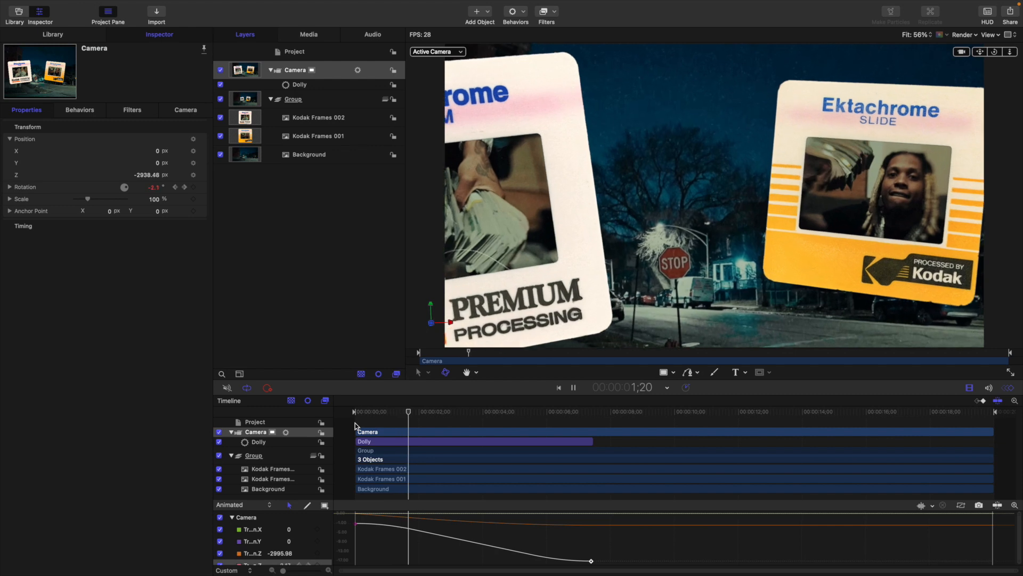
key("space")
- Review the available curve sets in the keyframe editor and keep the Animated set selected
scroll(261, 525, "down", 1)
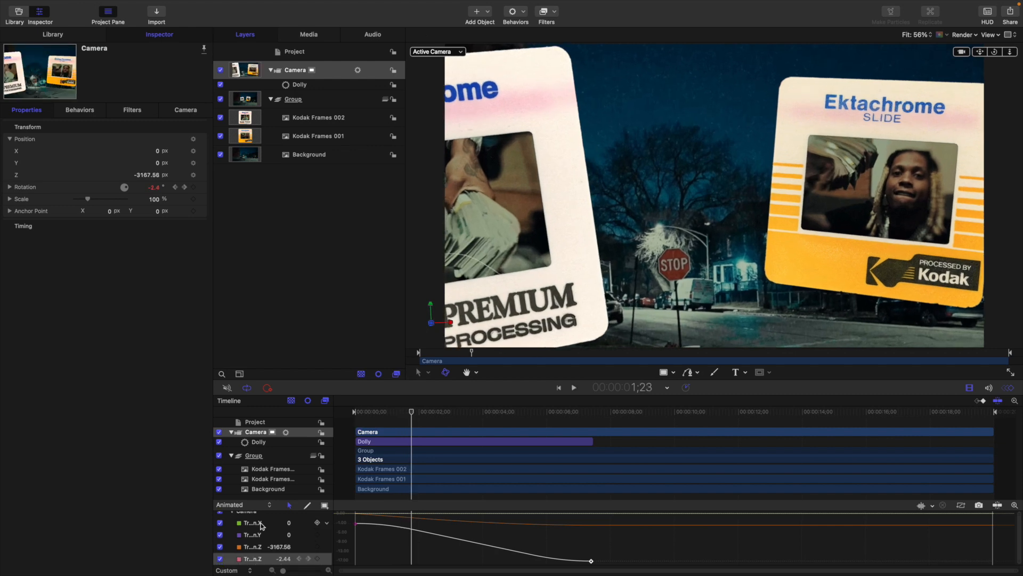
left_click(232, 506)
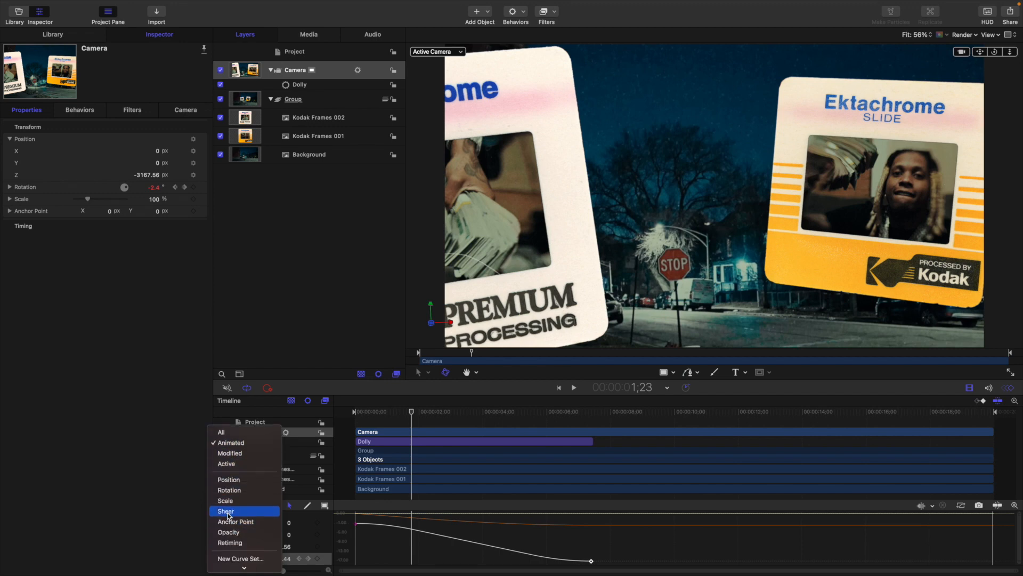
left_click(231, 444)
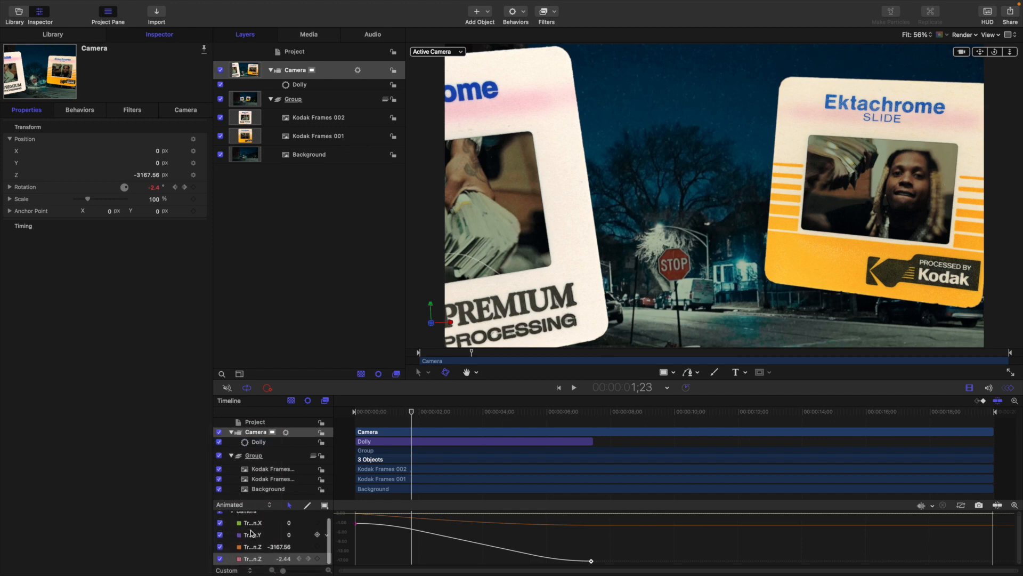
- Return to the first frame and examine the Camera's individual position and rotation curves in the Animated list
left_click_drag(415, 416, 354, 415)
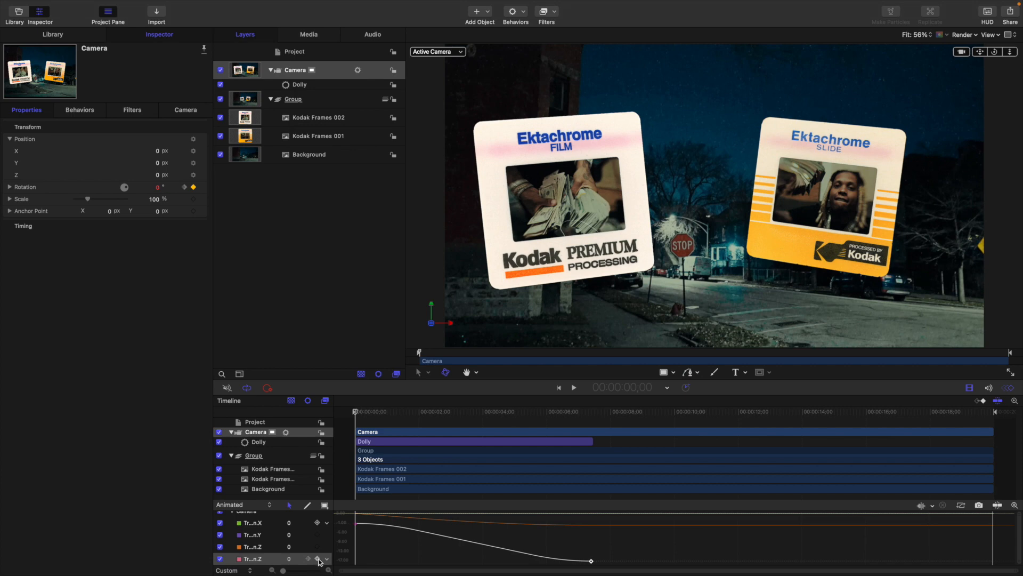
left_click(255, 547)
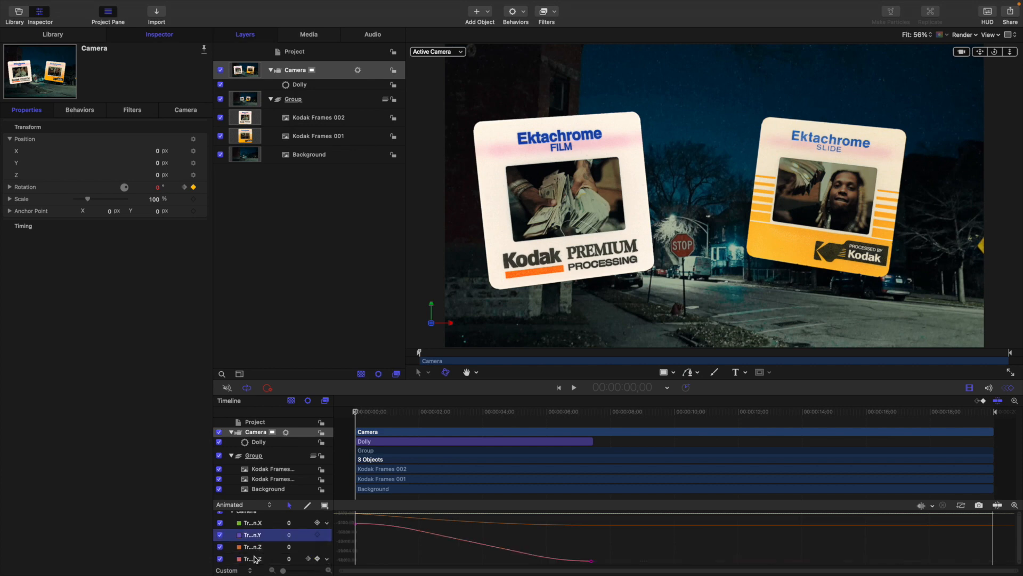
left_click(256, 558)
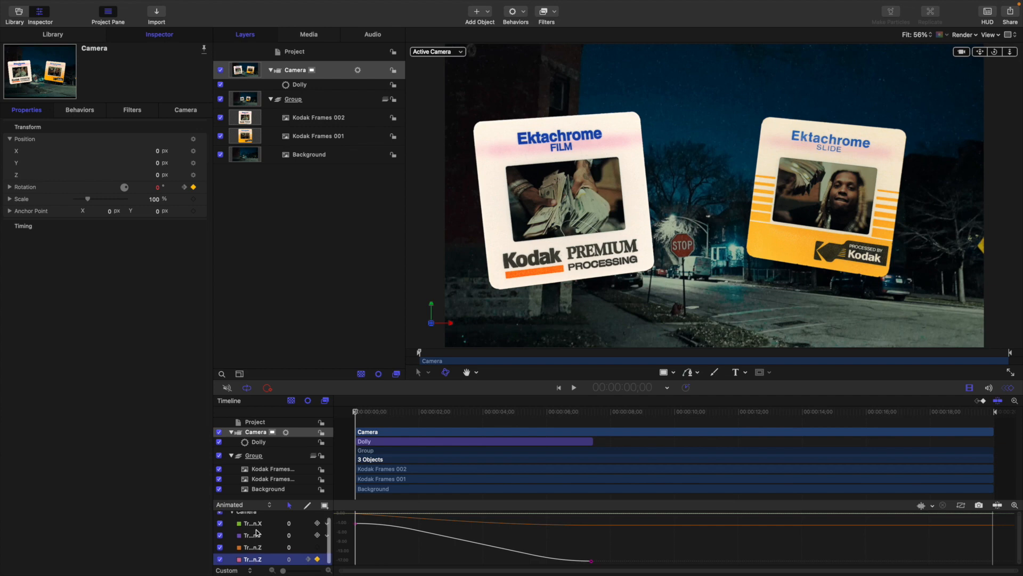
scroll(258, 532, "up", 1)
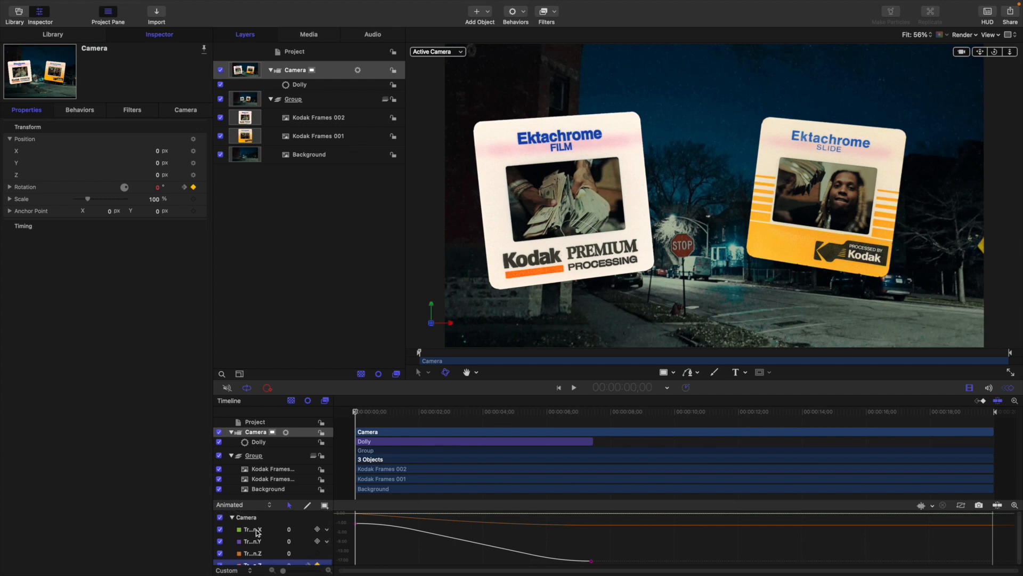
scroll(255, 536, "down", 1)
left_click(251, 546)
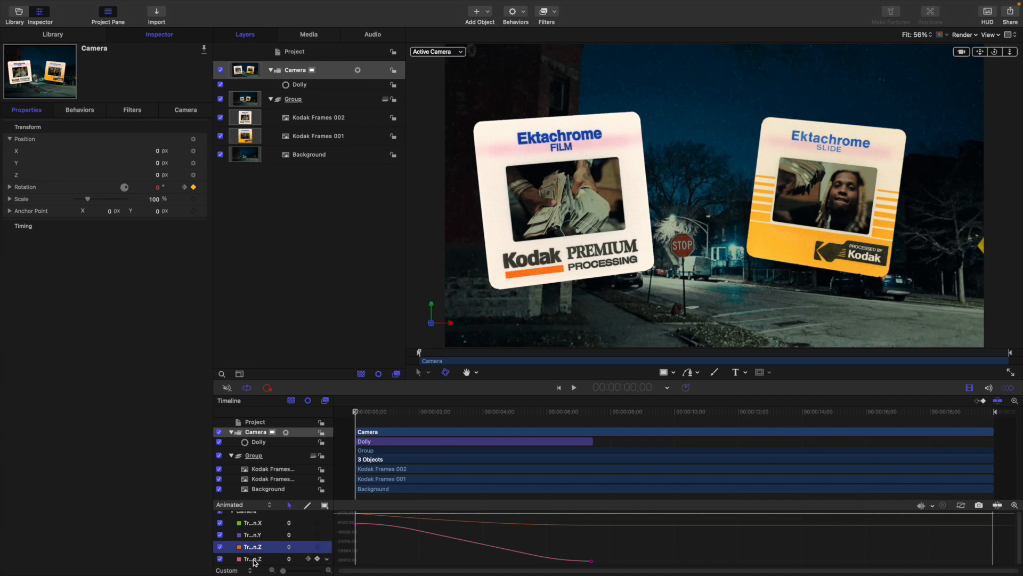
left_click(255, 560)
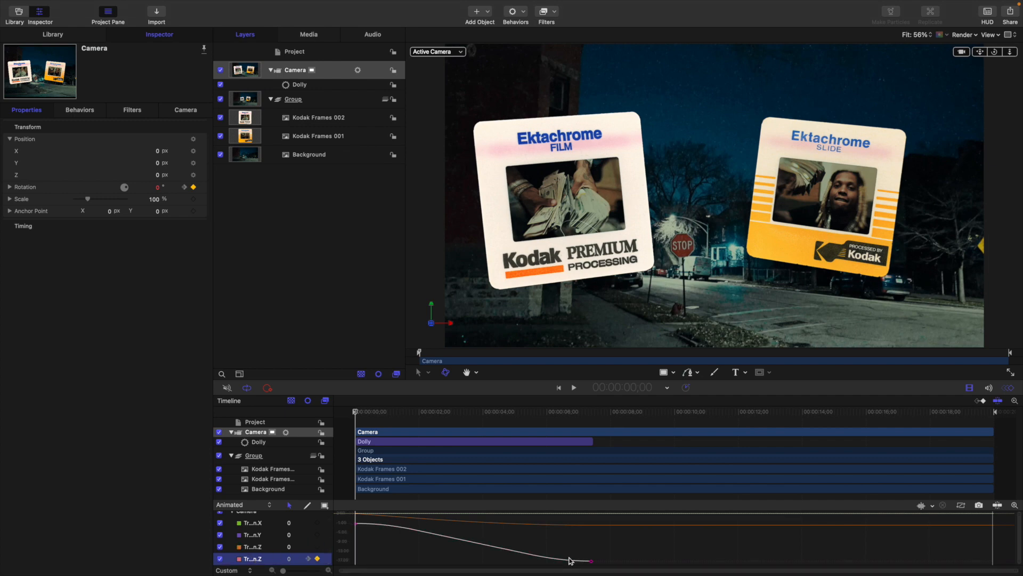
scroll(246, 533, "down", 1)
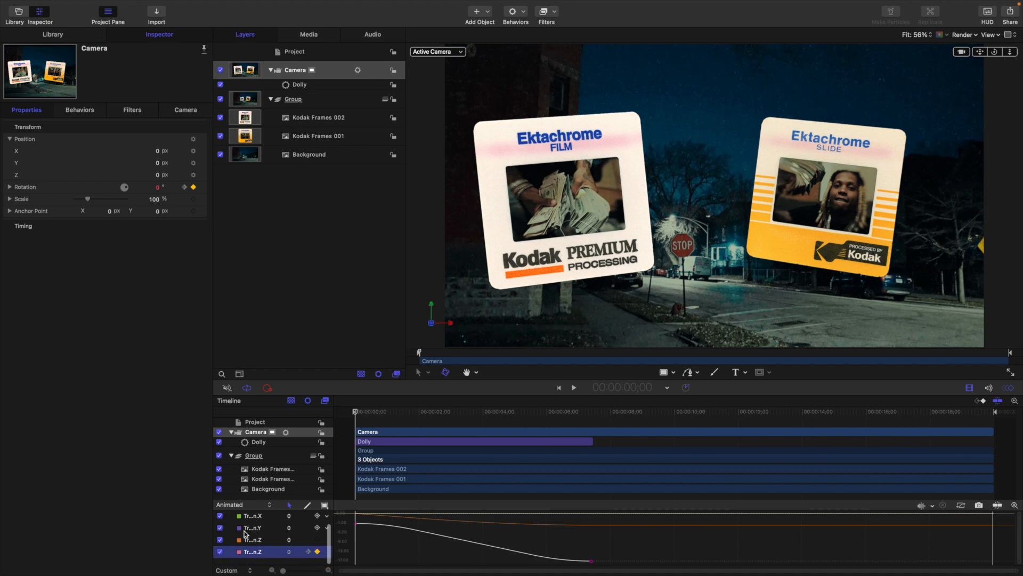
scroll(247, 537, "up", 1)
scroll(248, 536, "up", 1)
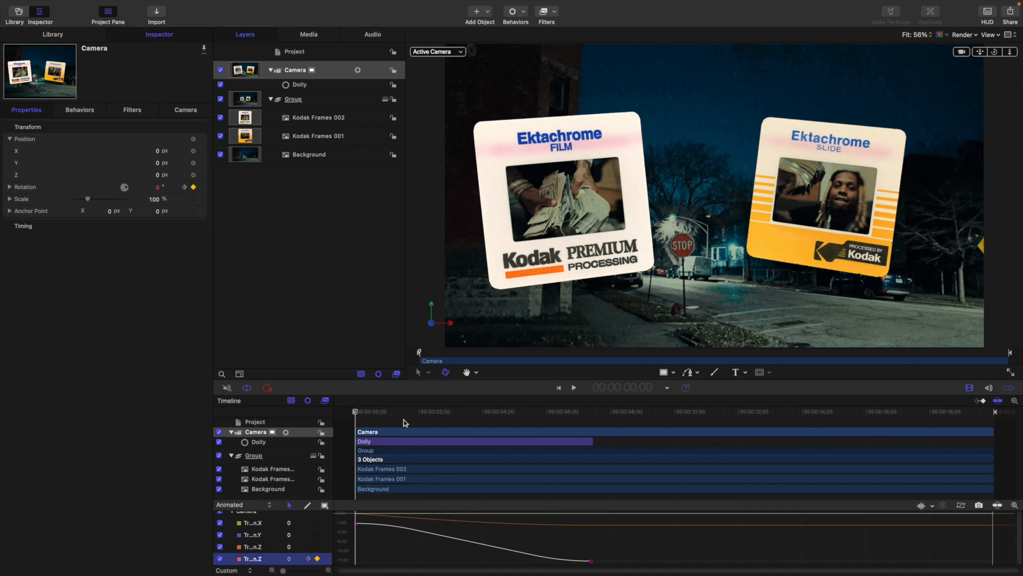
- Play the eased camera move and scrub through its first few seconds to examine the dolly and rotation together
key("space")
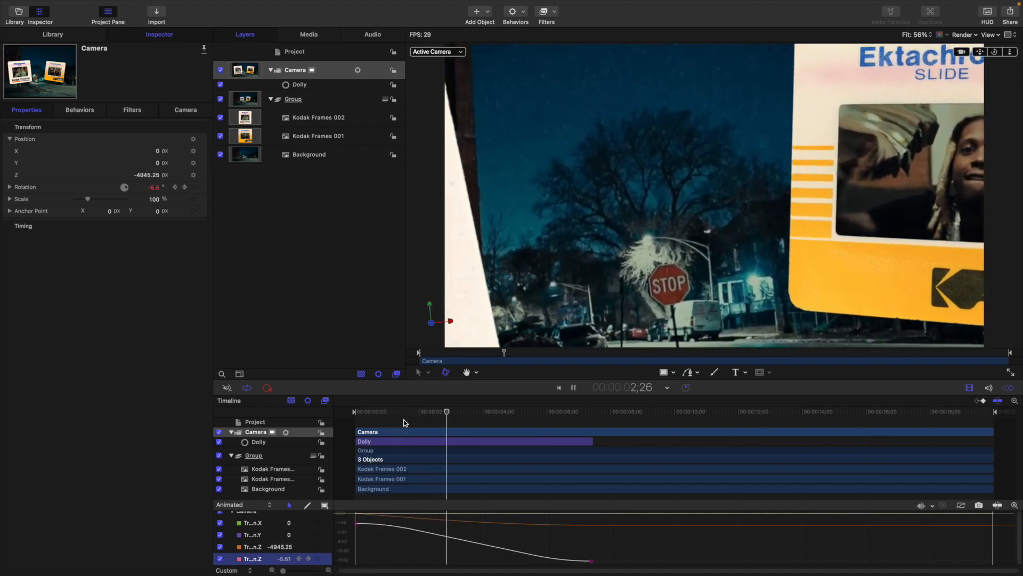
left_click_drag(482, 414, 380, 421)
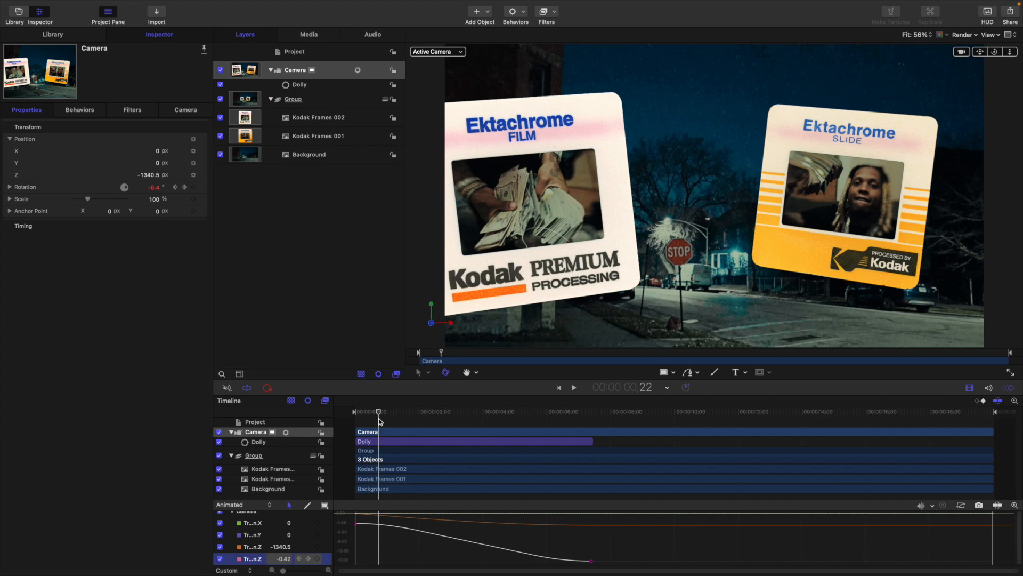
left_click_drag(379, 412, 430, 421)
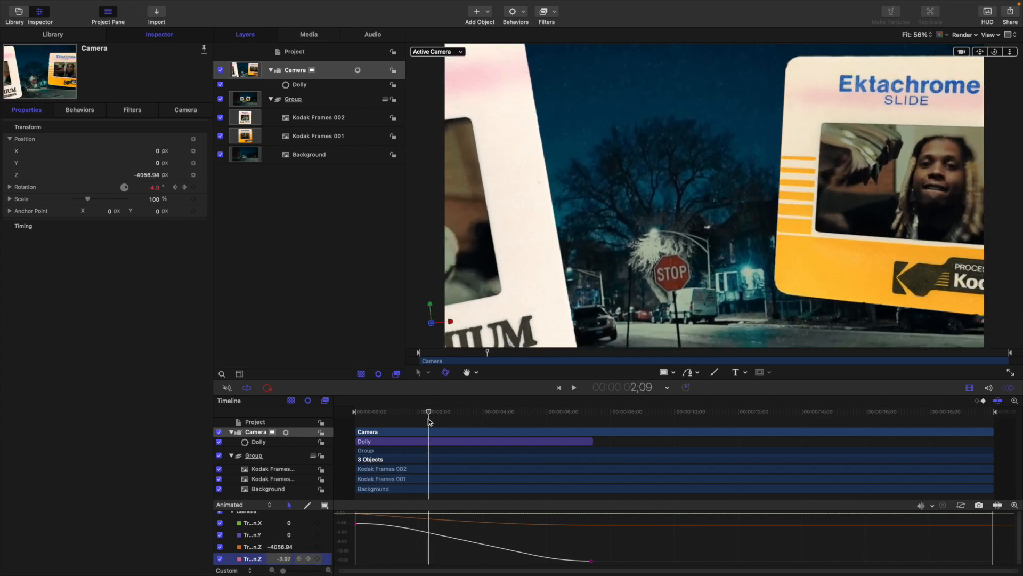
- Turn on Motion Blur for the canvas render, switching it off and on again to compare the slide frame edges
left_click(965, 35)
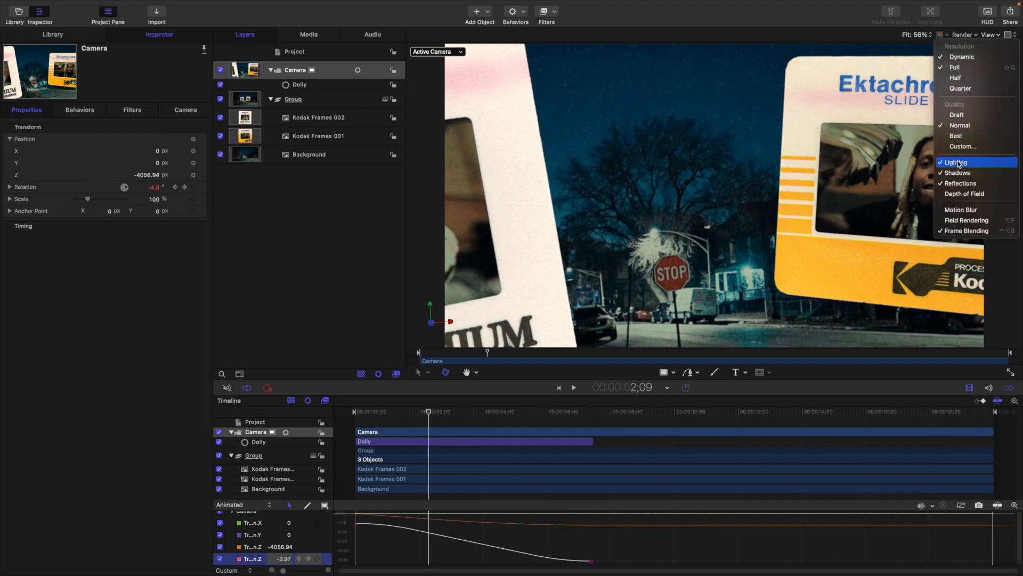
left_click(887, 36)
left_click(965, 36)
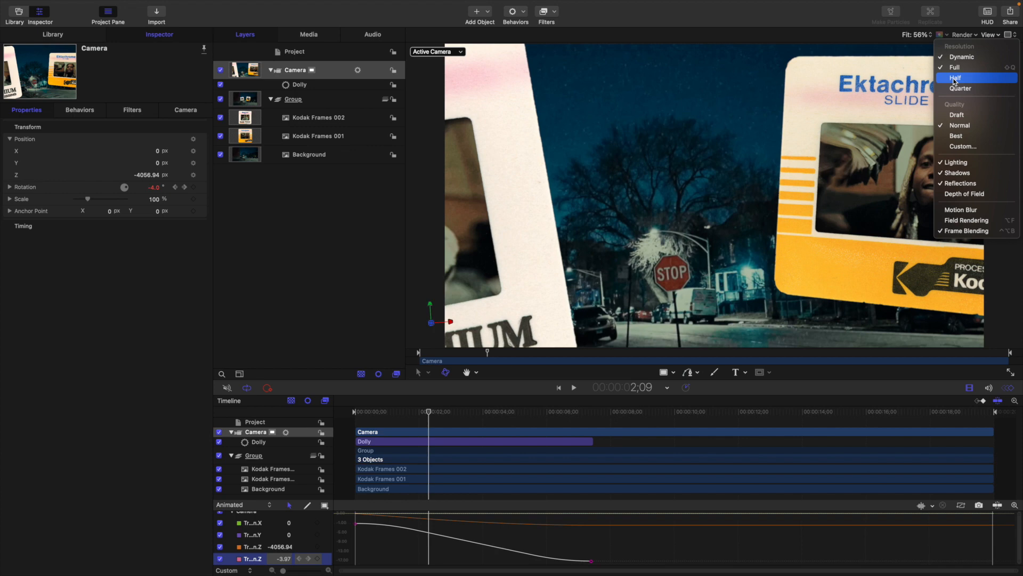
left_click(951, 212)
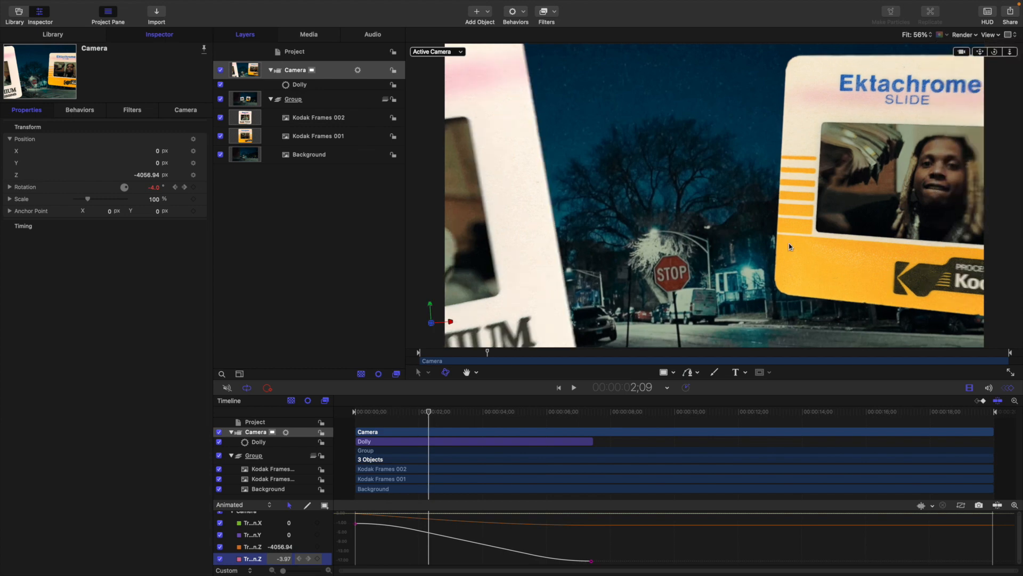
left_click(971, 39)
left_click(962, 213)
left_click(967, 35)
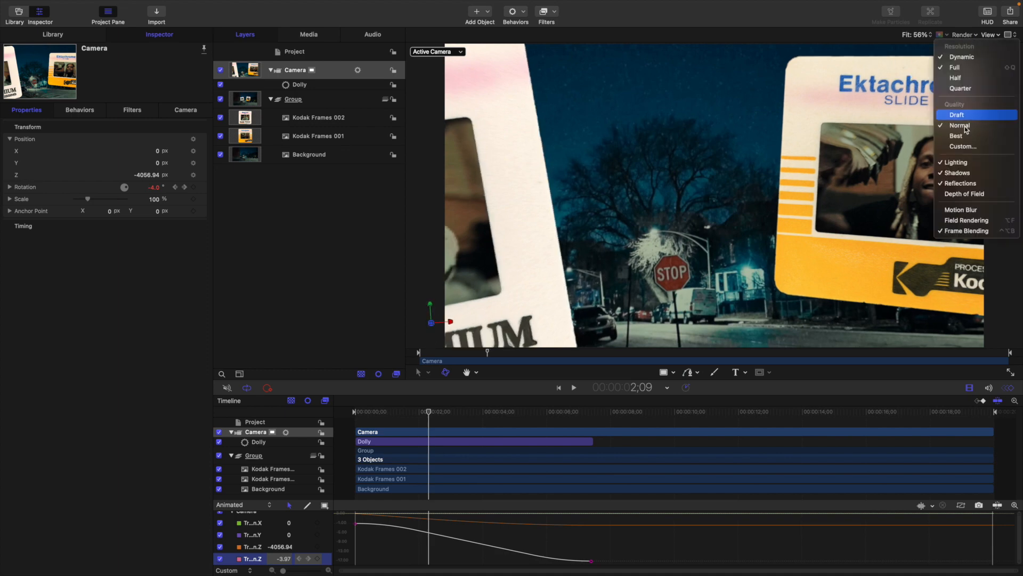
left_click(954, 209)
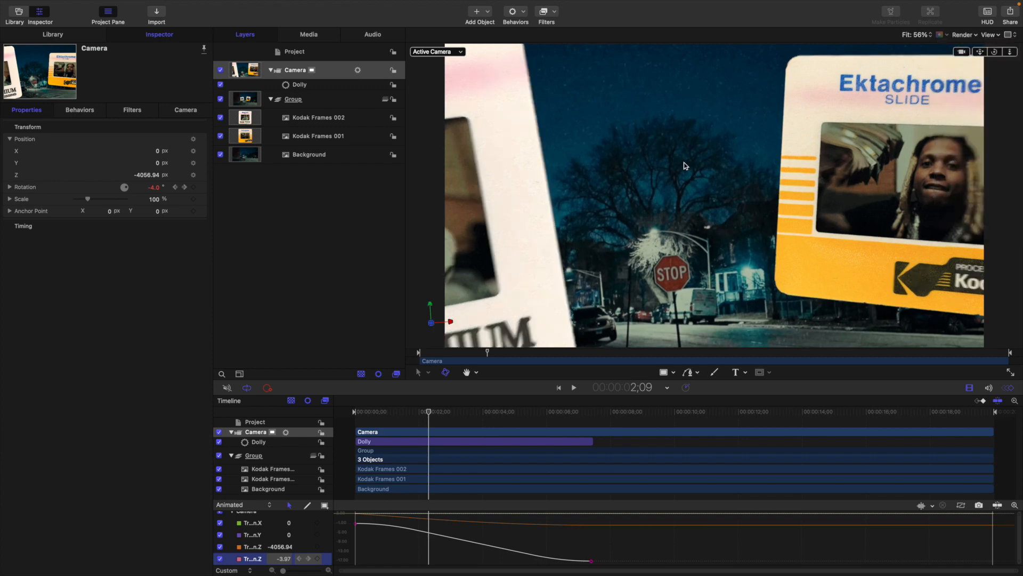
- Play the camera move from the first frame to examine it with motion blur
left_click_drag(429, 415, 355, 418)
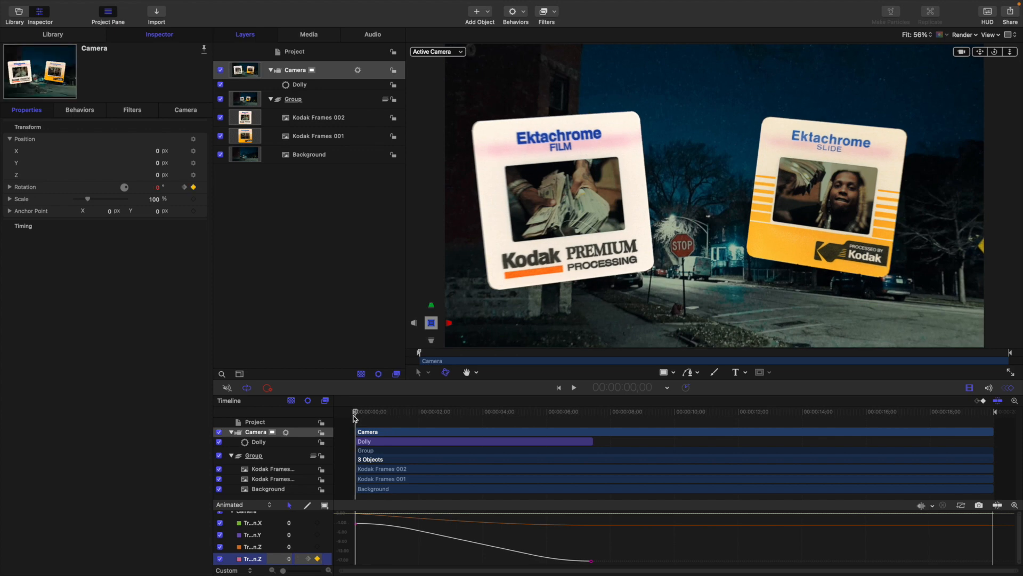
key("space")
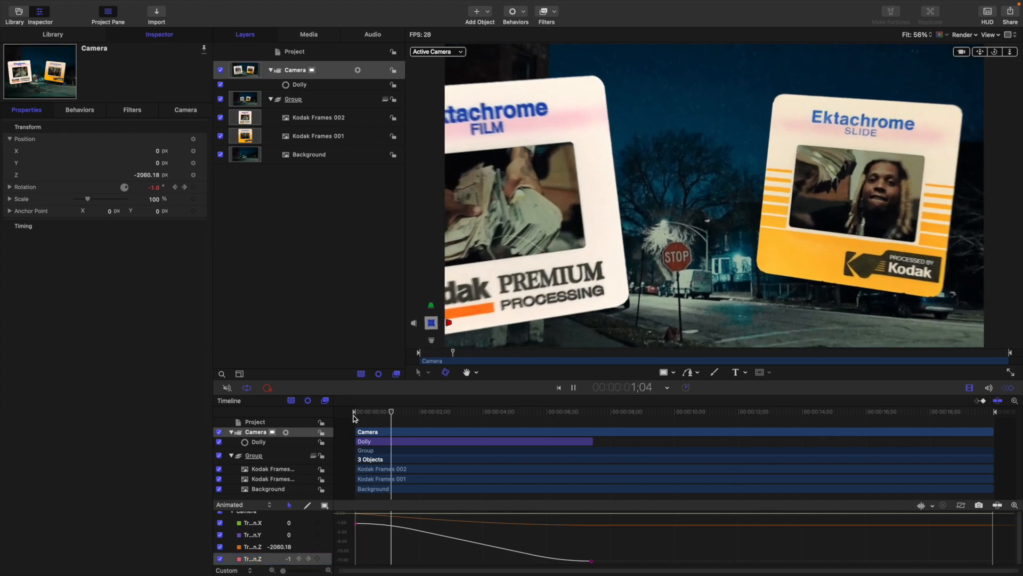
key("space")
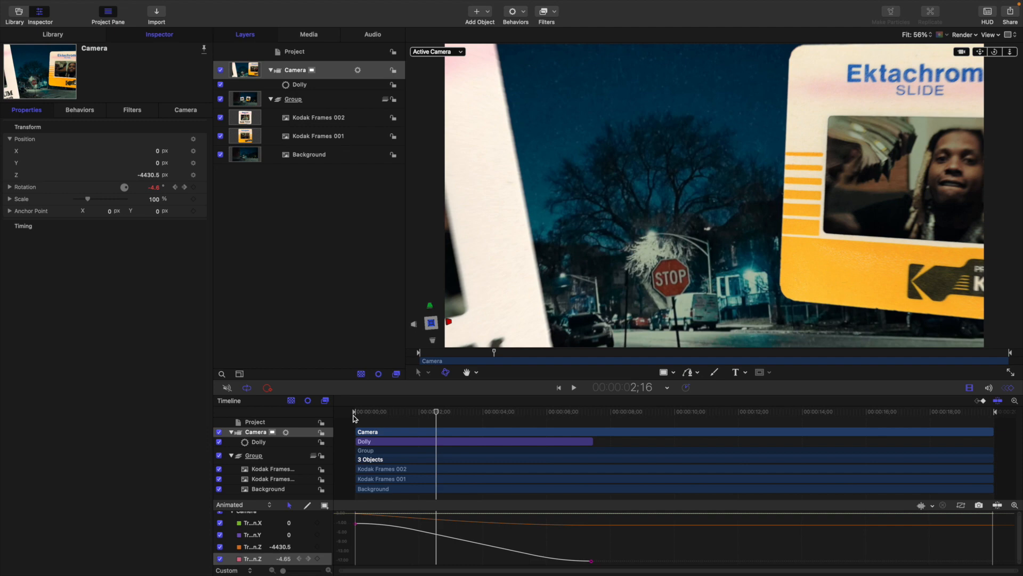
- Set the project's motion blur Samples to 35
left_click(324, 54)
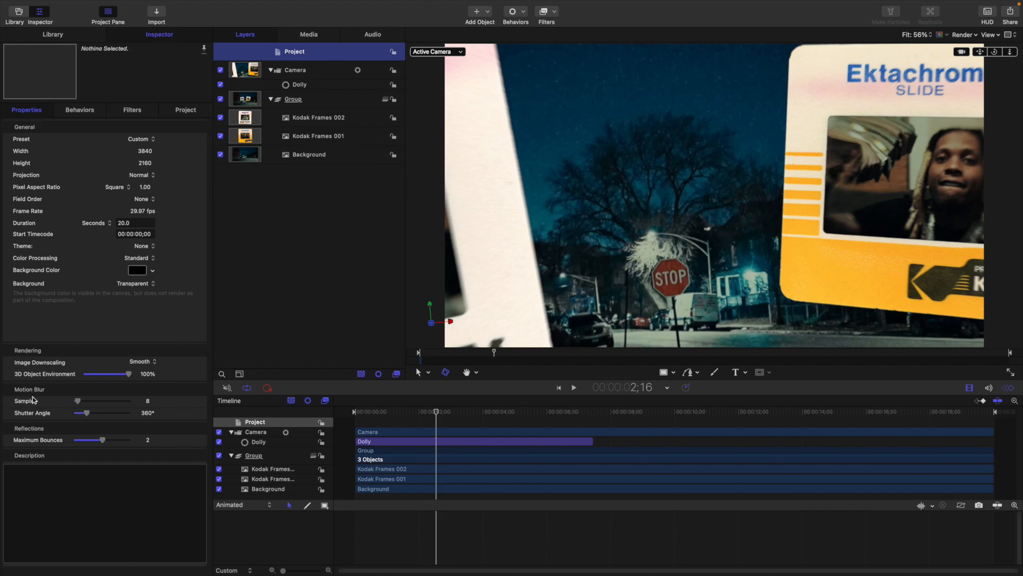
left_click(148, 402)
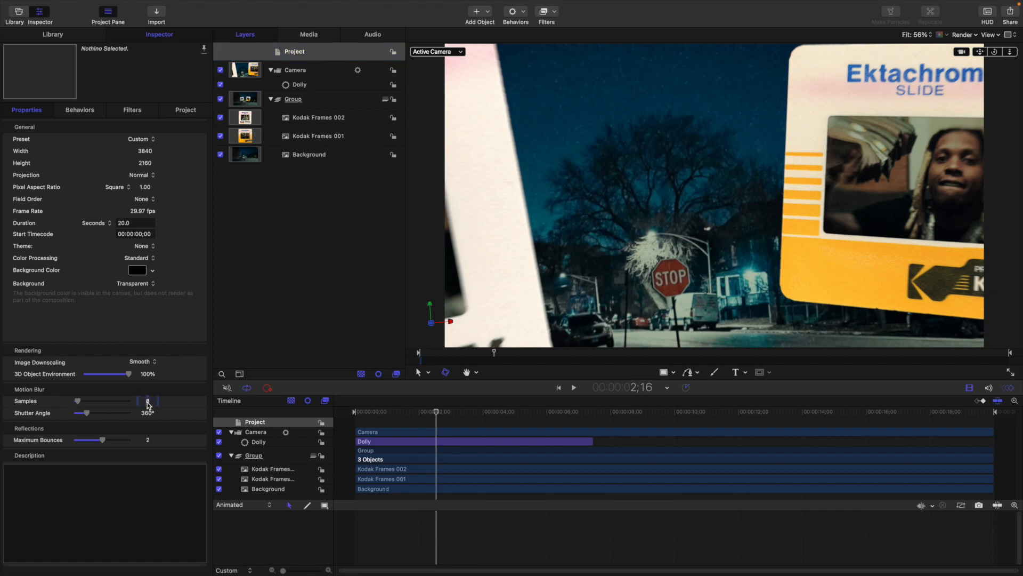
type("35")
key("Return")
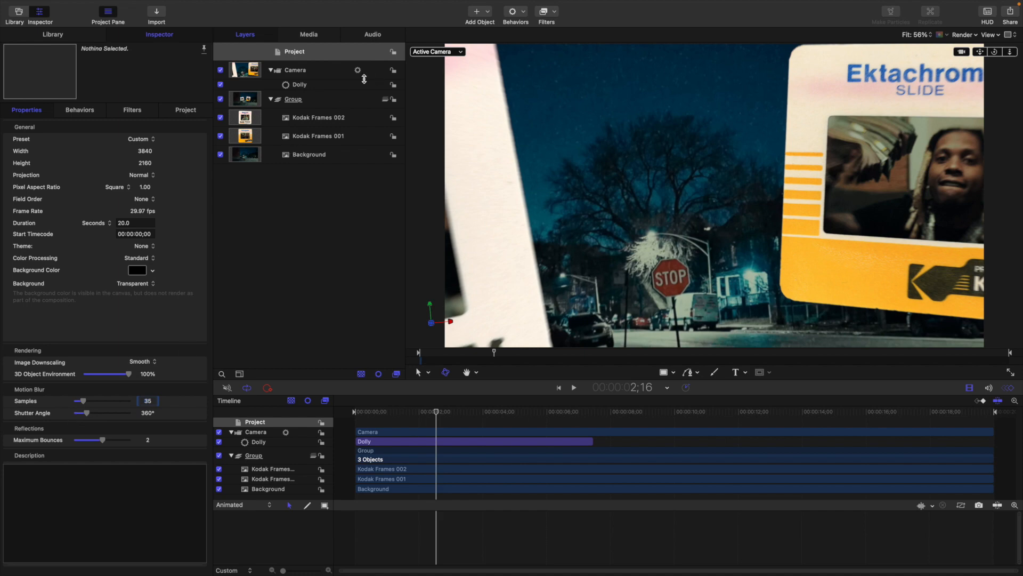
left_click(319, 85)
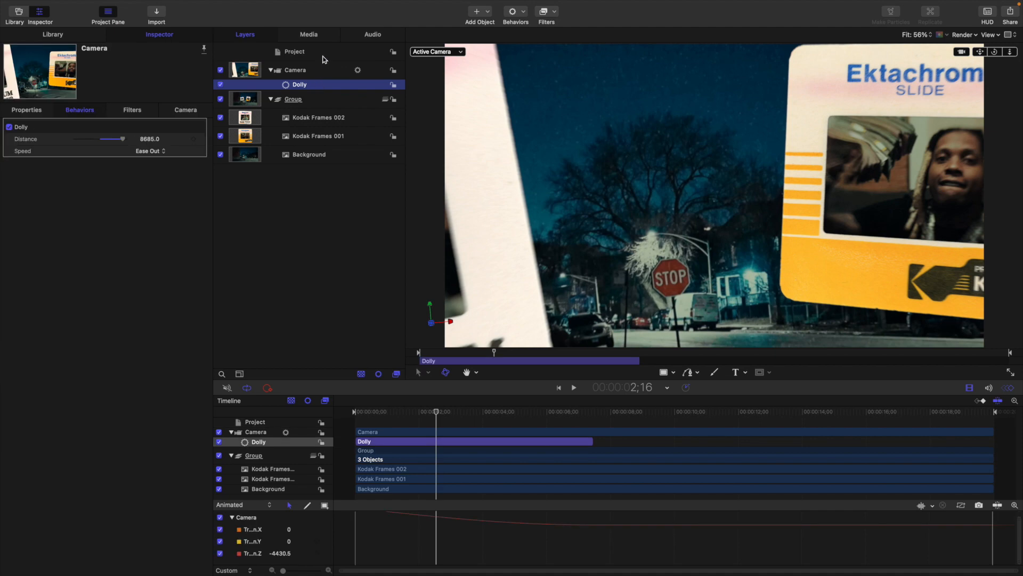
left_click(325, 55)
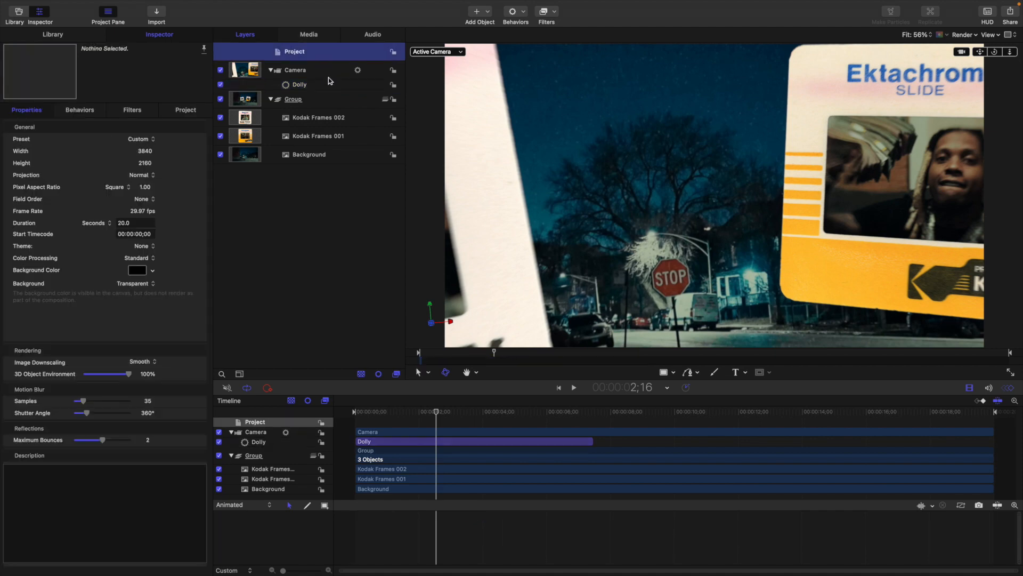
left_click(328, 227)
- Toggle Motion Blur off and on at 1;29 to compare the slide frames, and move the playhead to 2;09
mouse_move(436, 412)
left_mouse_down()
mouse_move(405, 412)
mouse_move(418, 411)
left_mouse_up()
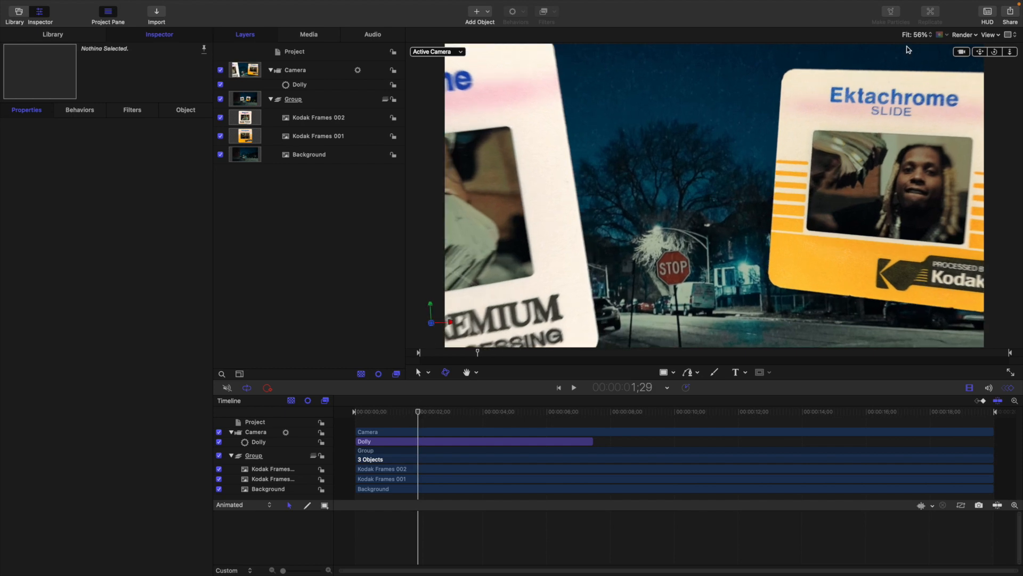
left_click(963, 36)
left_click(965, 208)
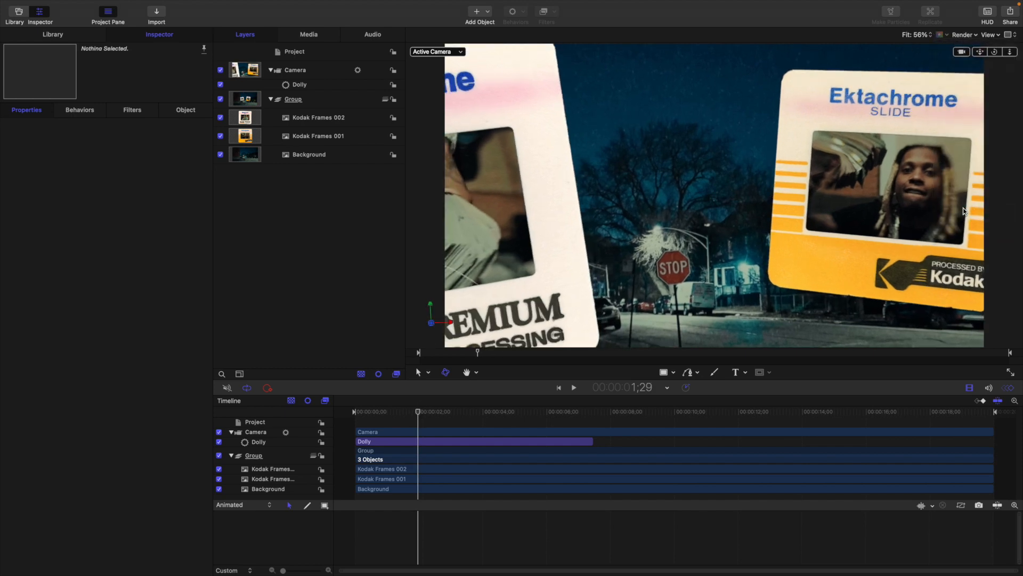
left_click(964, 35)
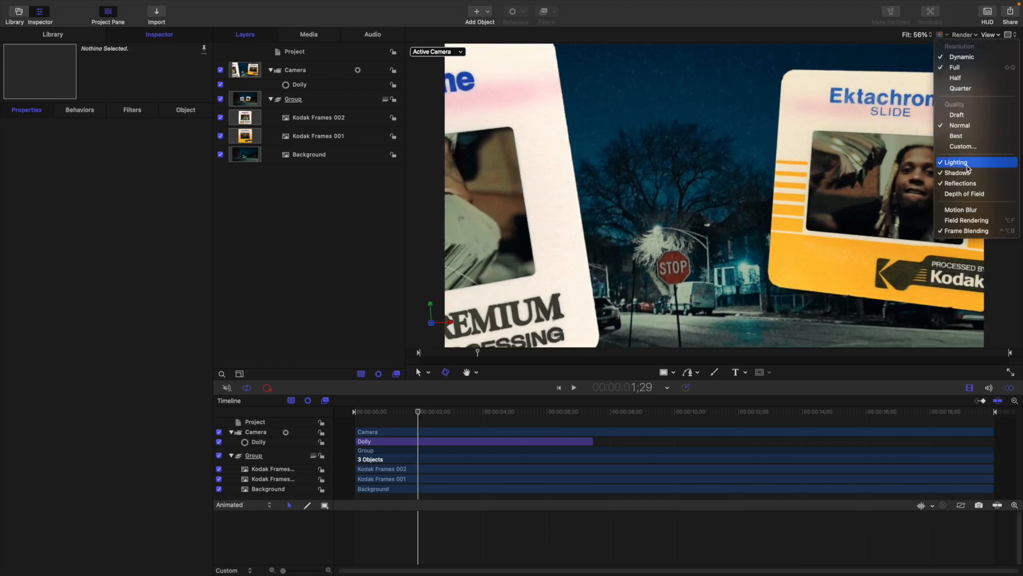
left_click(970, 209)
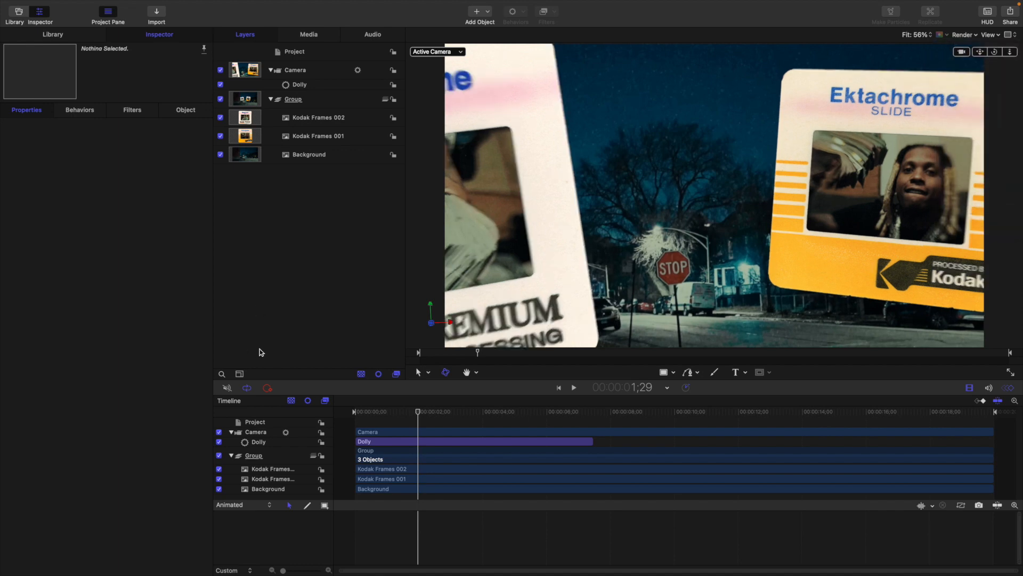
mouse_move(418, 412)
left_mouse_down()
mouse_move(359, 413)
mouse_move(430, 421)
left_mouse_up()
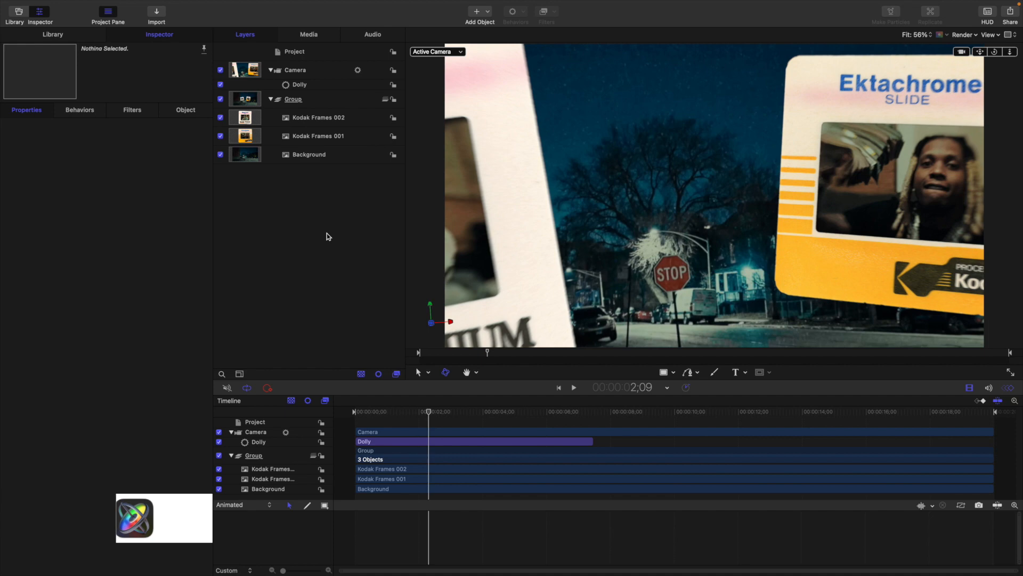
- Review the movie export settings, video codec choices and render options, and close them without exporting
key("super+e")
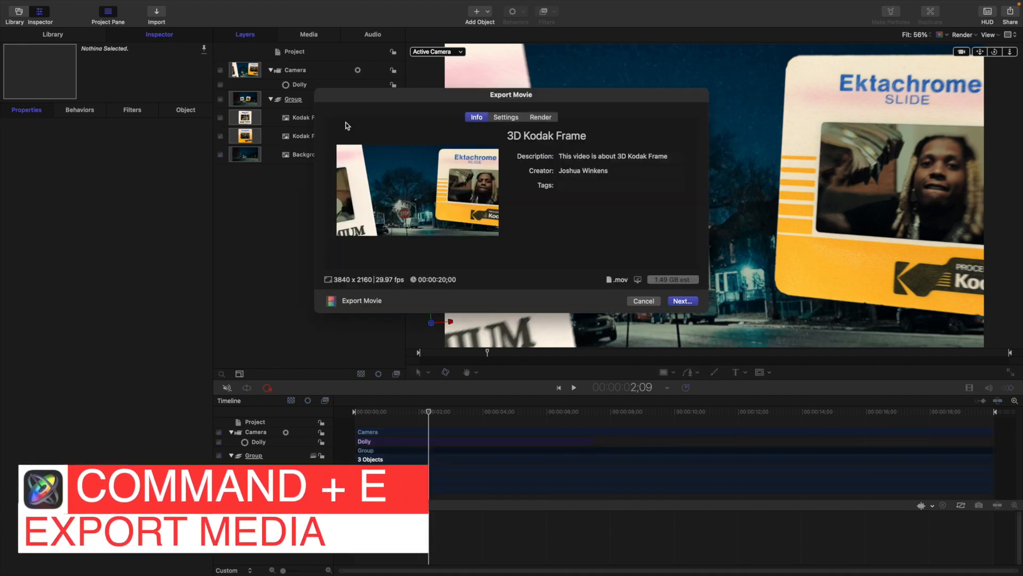
left_click(502, 117)
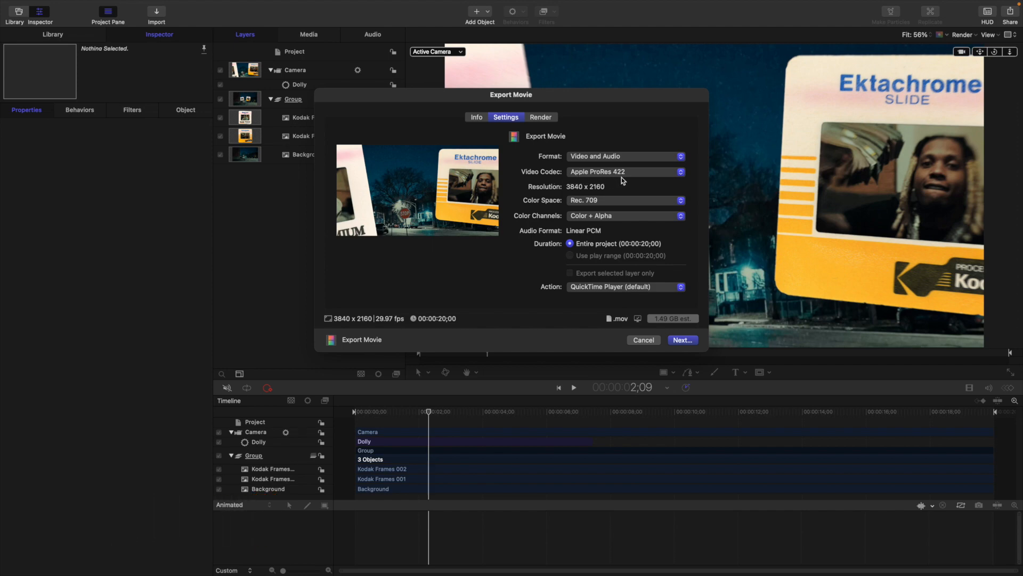
left_click(599, 175)
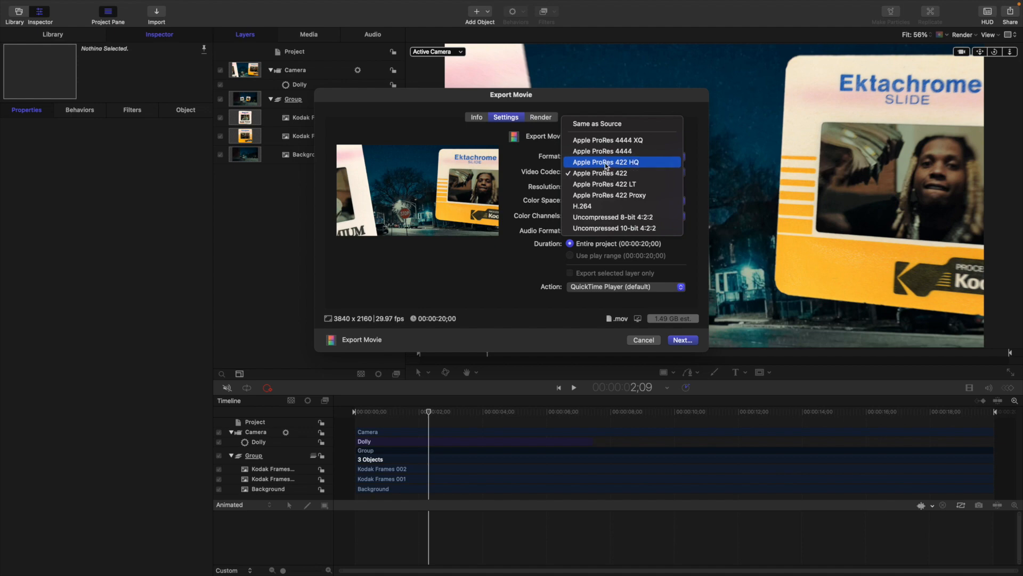
left_click(511, 265)
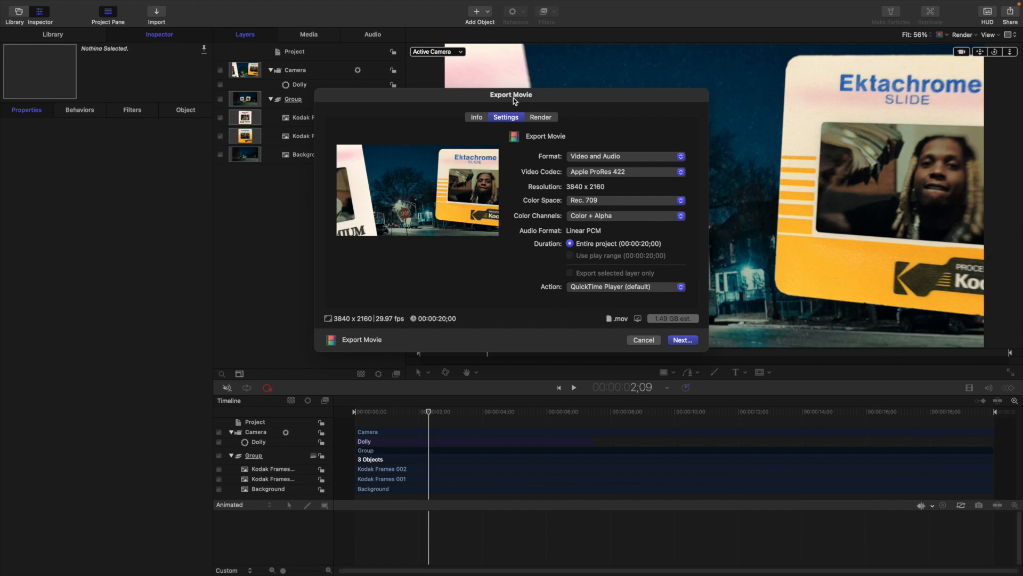
left_click(539, 118)
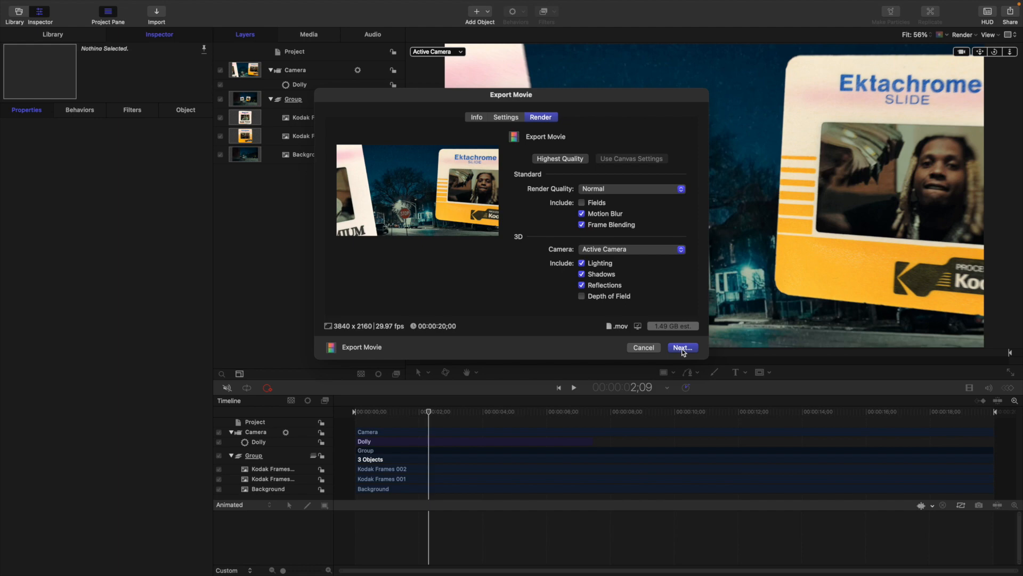
left_click(642, 347)
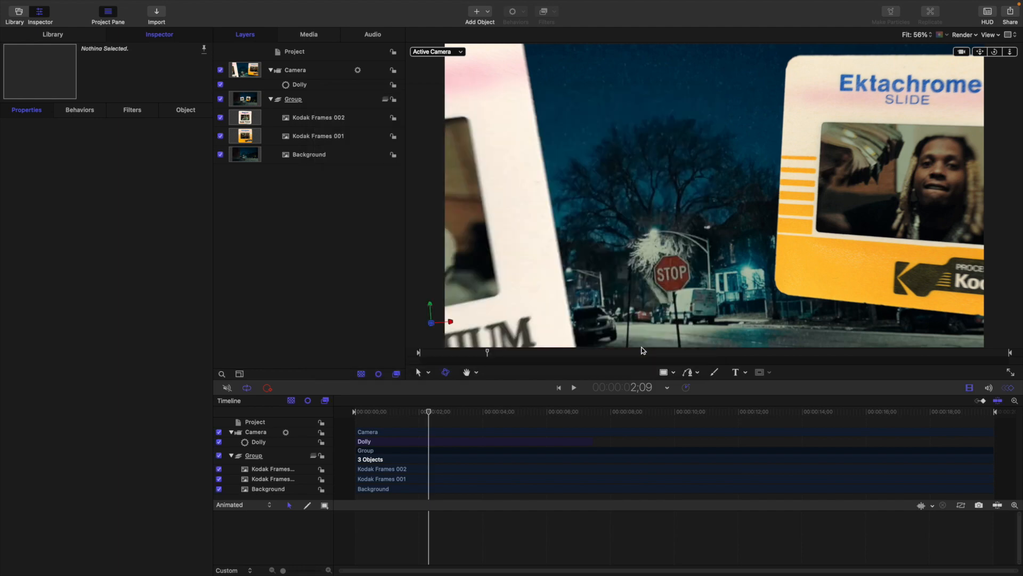
- Exit full screen and close the 3D Kodak Frame project, saving its changes
mouse_move(71, 2)
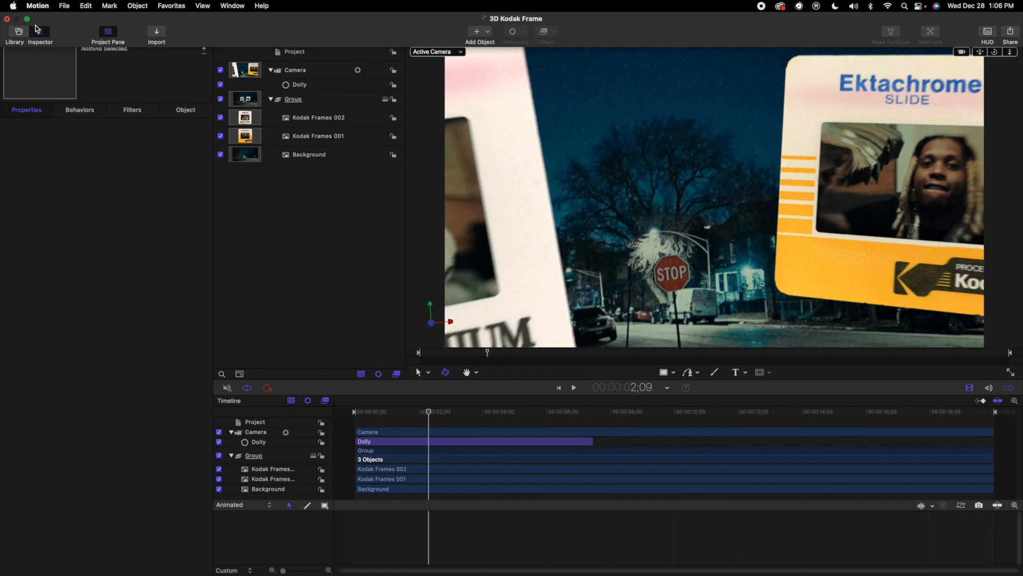
left_click(28, 19)
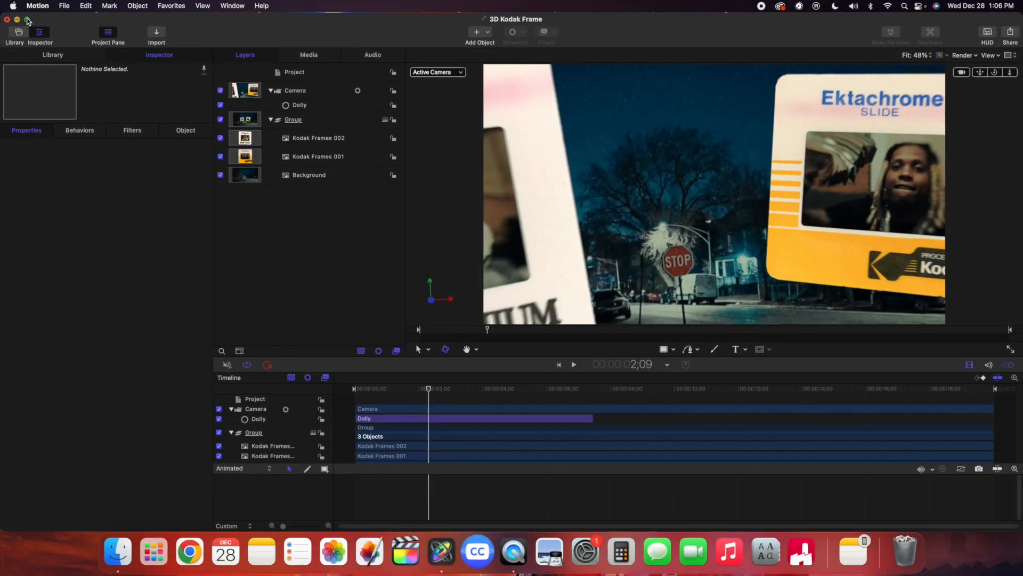
left_click(7, 20)
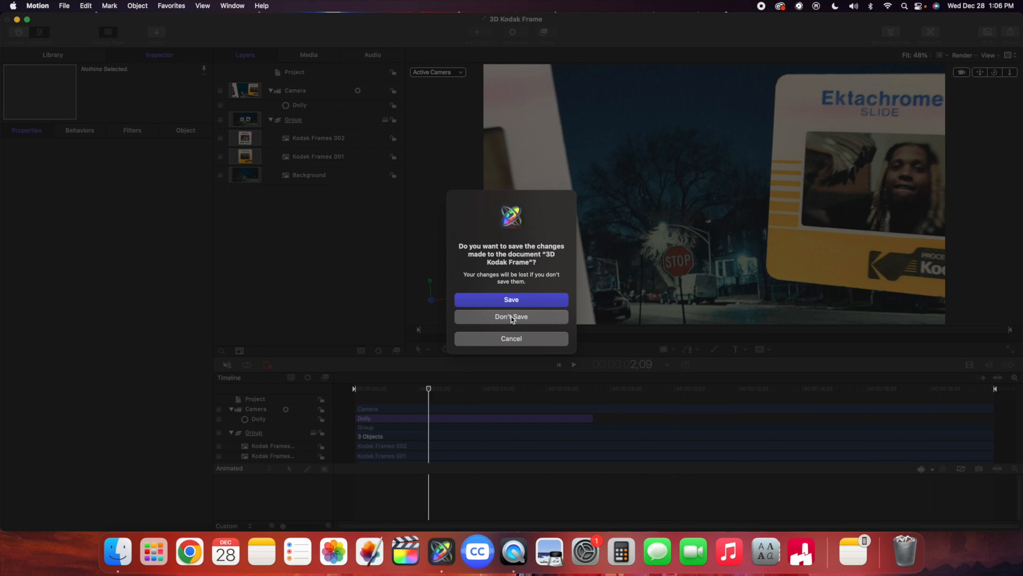
left_click(507, 300)
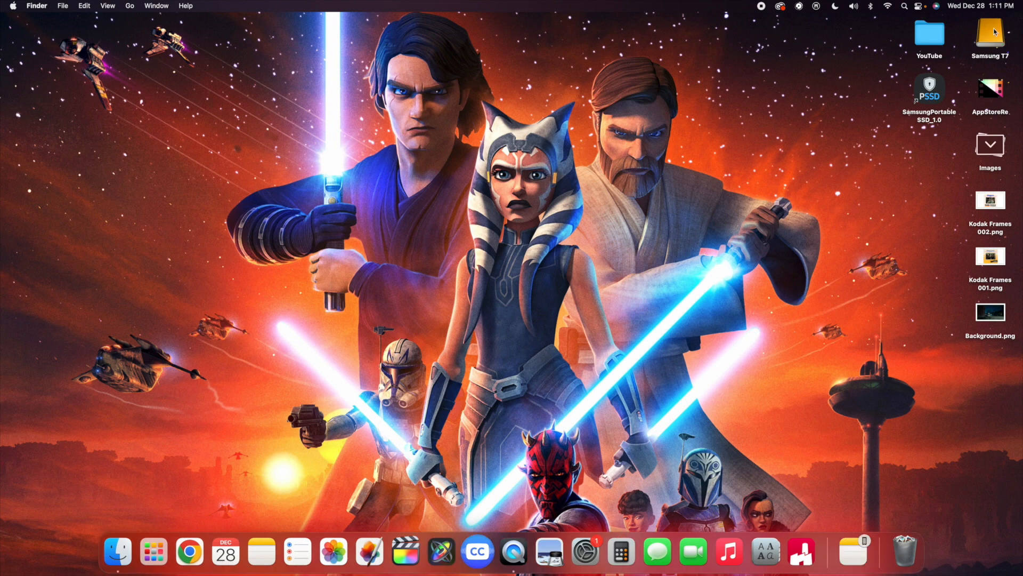
- Locate the saved 3D Kodak Frame project in the YouTube folder on the Samsung T7 drive
double_click(991, 33)
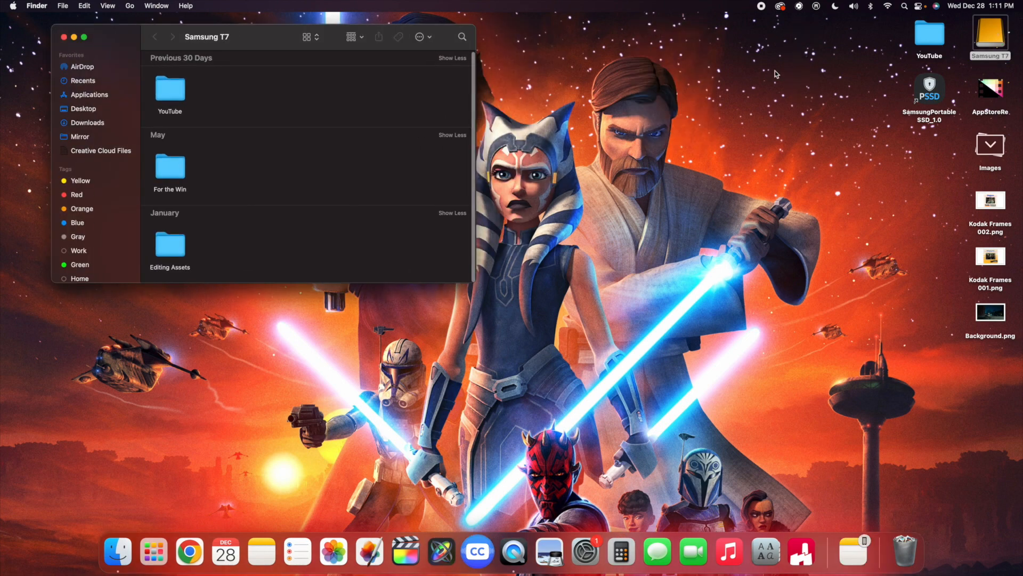
double_click(171, 92)
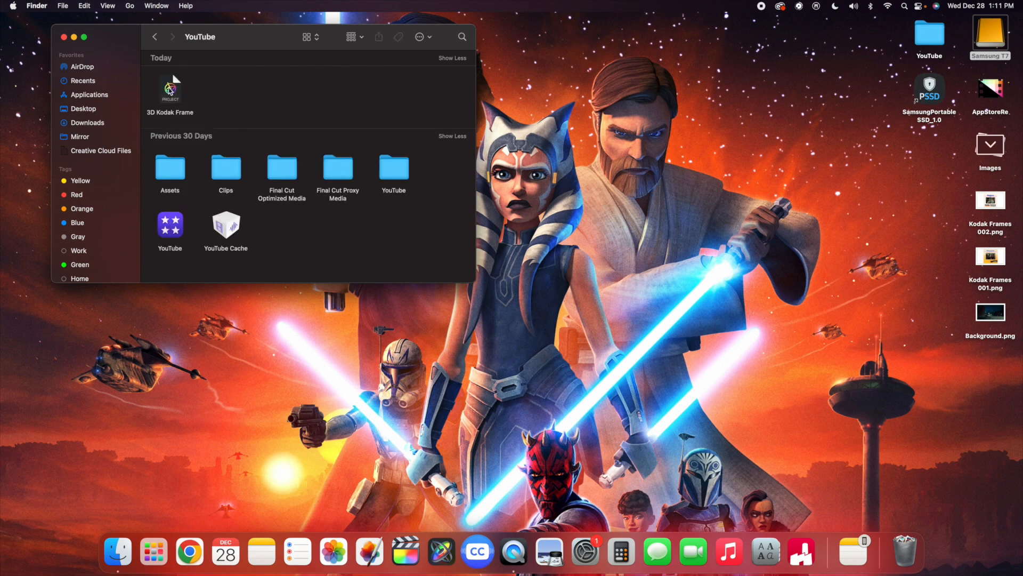
left_click(168, 88)
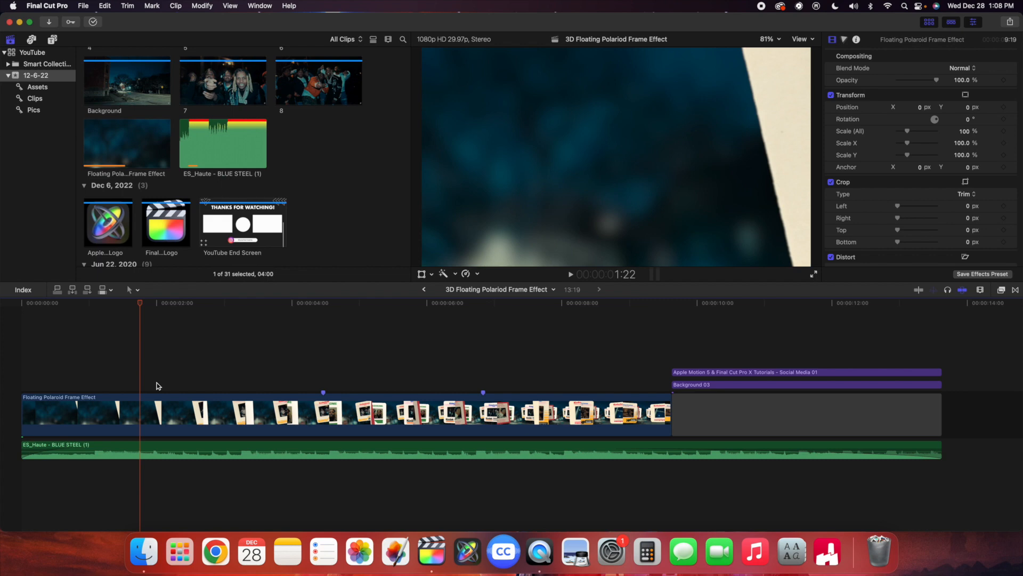
- Import Background.png from the Desktop into the 12-6-22 event in Final Cut Pro
key("super+i")
left_click(364, 367)
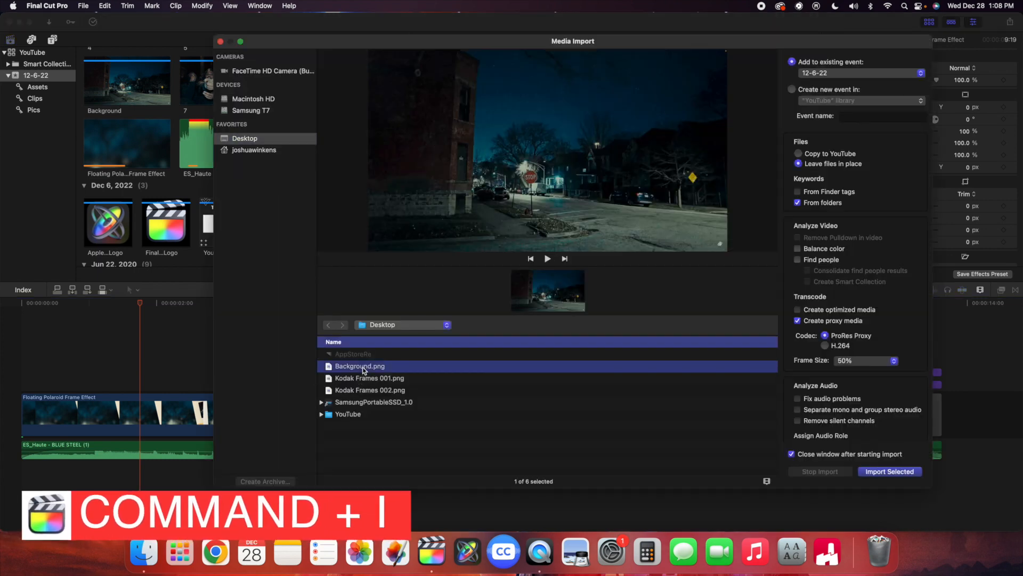
left_click(872, 472)
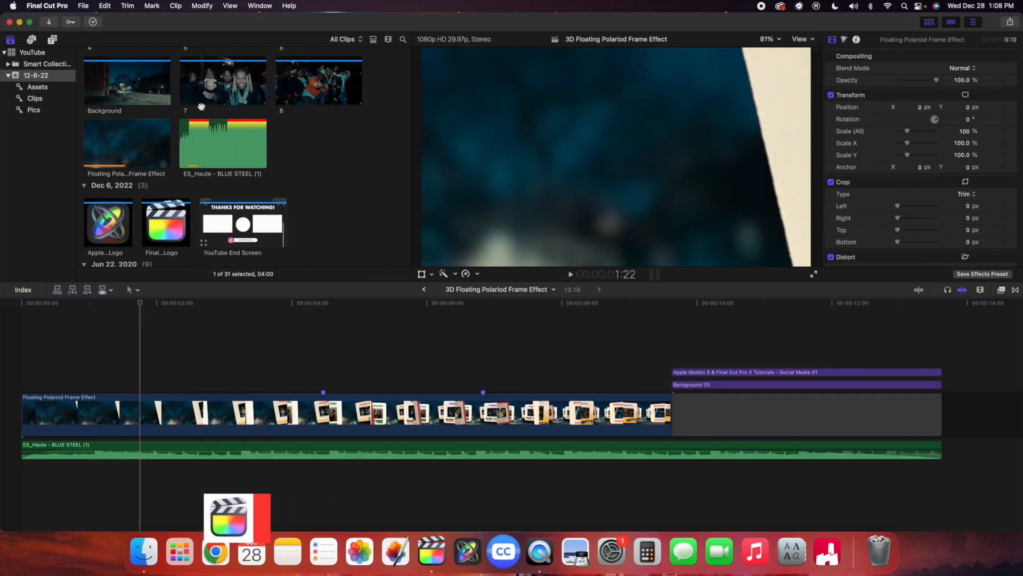
- Move the playhead to 2:16 and select the Floating Polaroid Frame Effect clip among the event's media to preview it
left_click(194, 344)
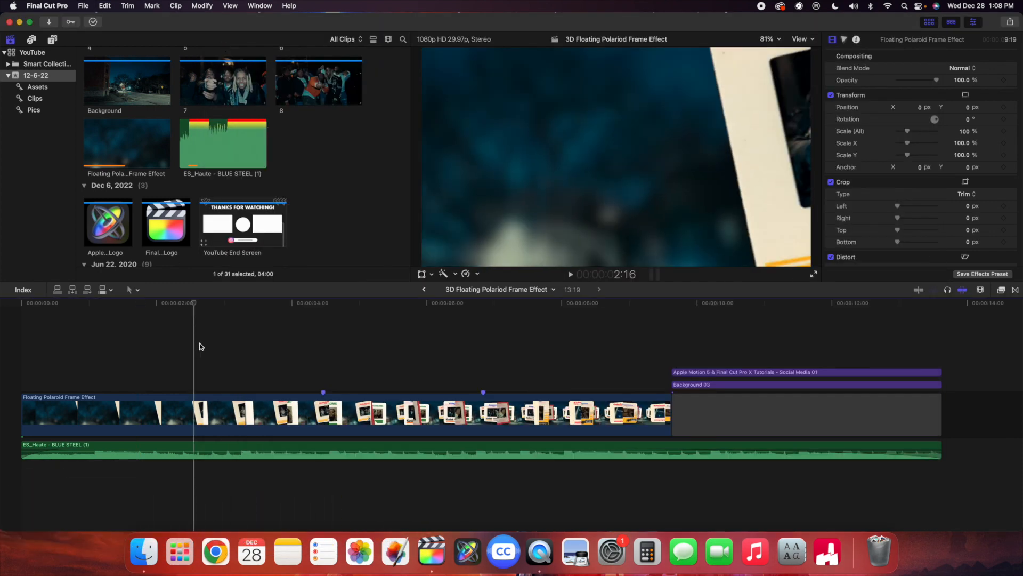
left_click(131, 139)
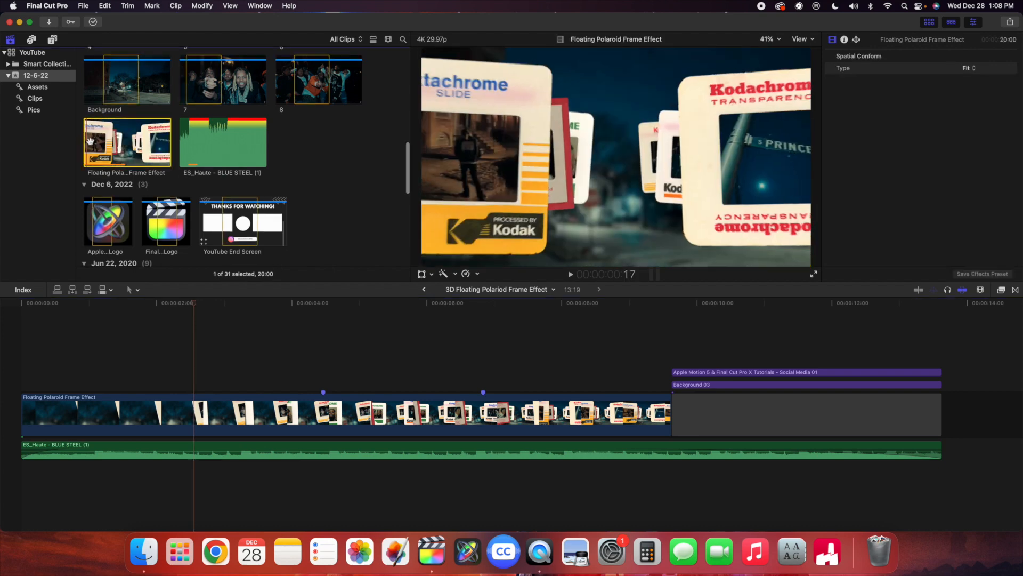
- Create a project named "Kodak Frame Fina;" in the 12-6-22 event, with 1080p HD video and Apple ProRes 422 rendering
scroll(106, 143, "up", 2)
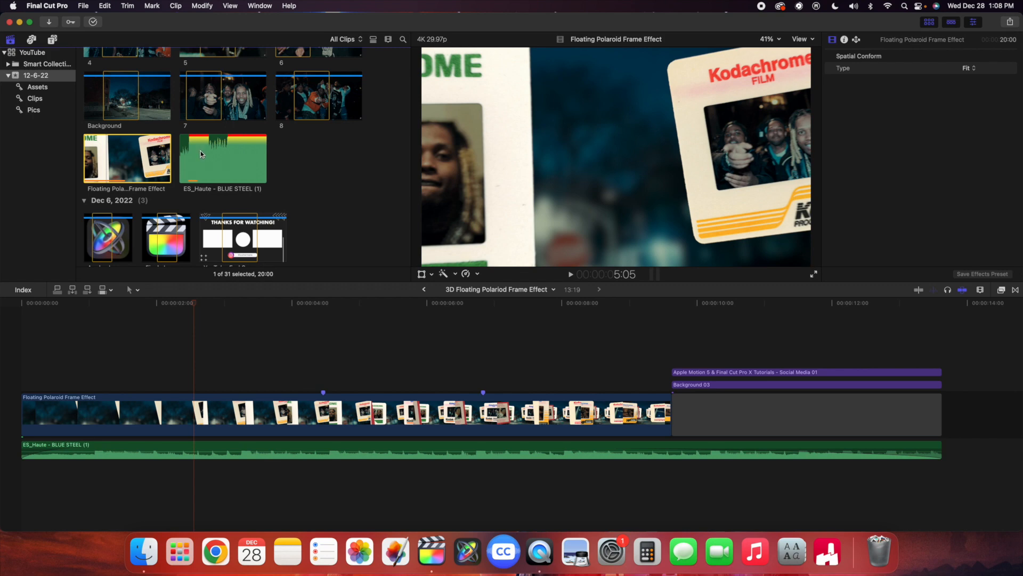
key("super+n")
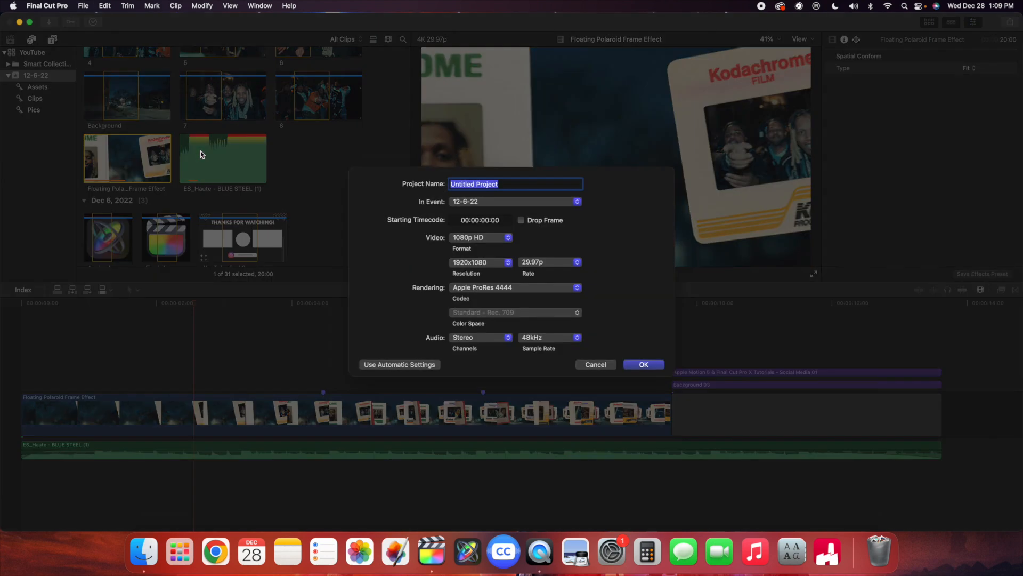
type("Kodak Fame Fina;")
left_click(475, 184)
type("r")
left_click(494, 291)
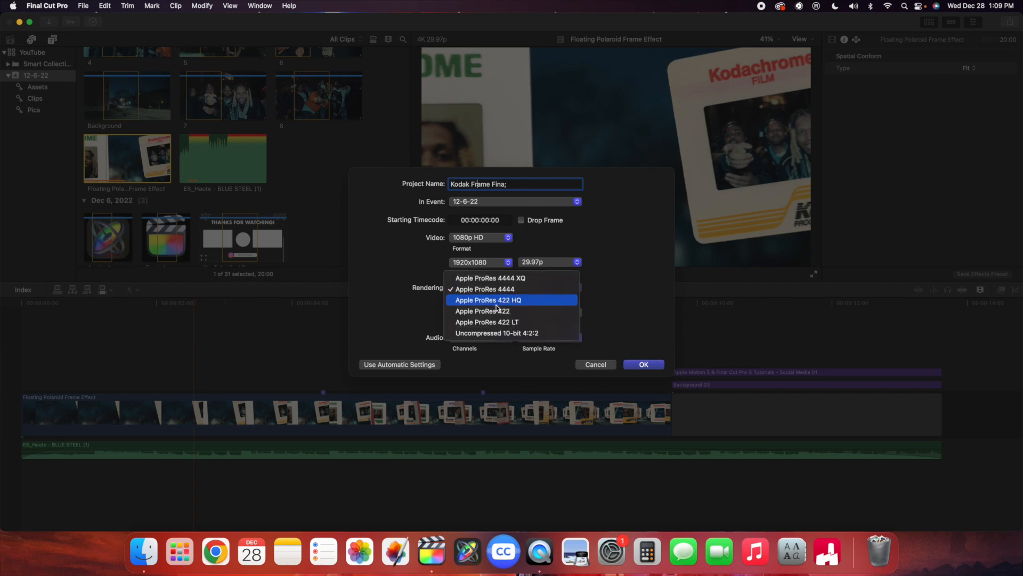
left_click(497, 312)
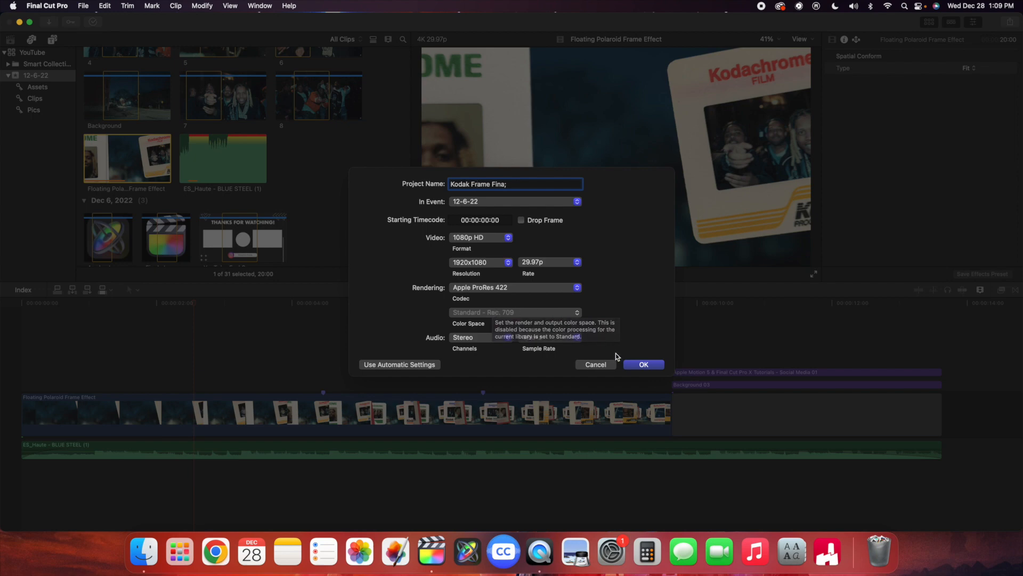
left_click(643, 365)
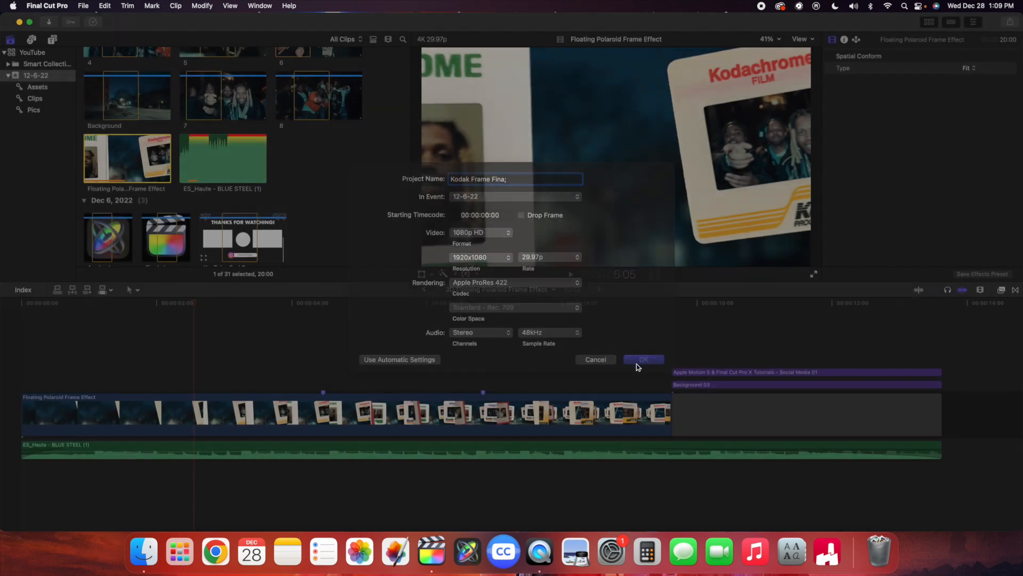
- Place the Floating Polaroid Frame Effect clip from the event at the start of the new project's timeline
scroll(270, 156, "up", 5)
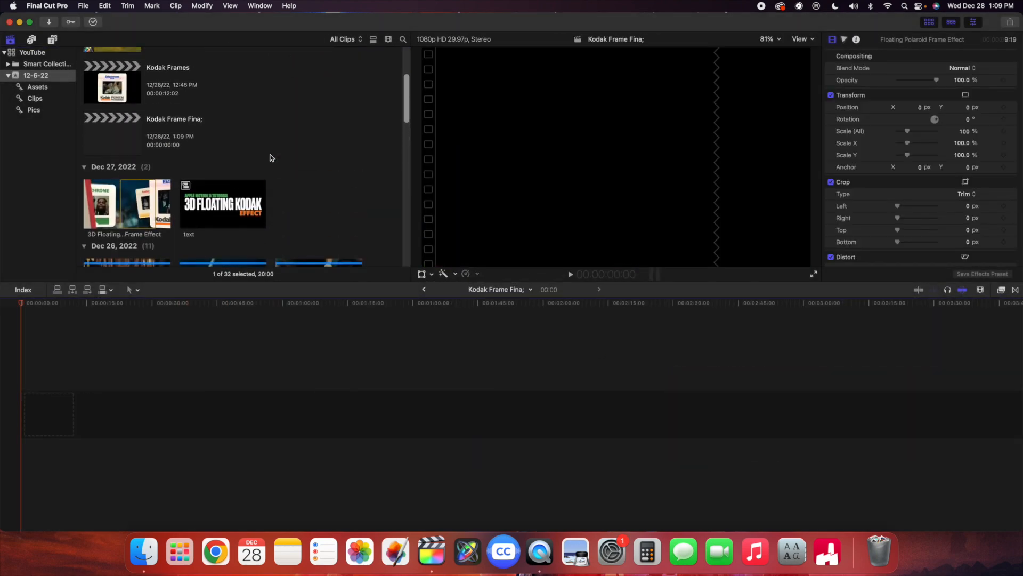
left_click(109, 233)
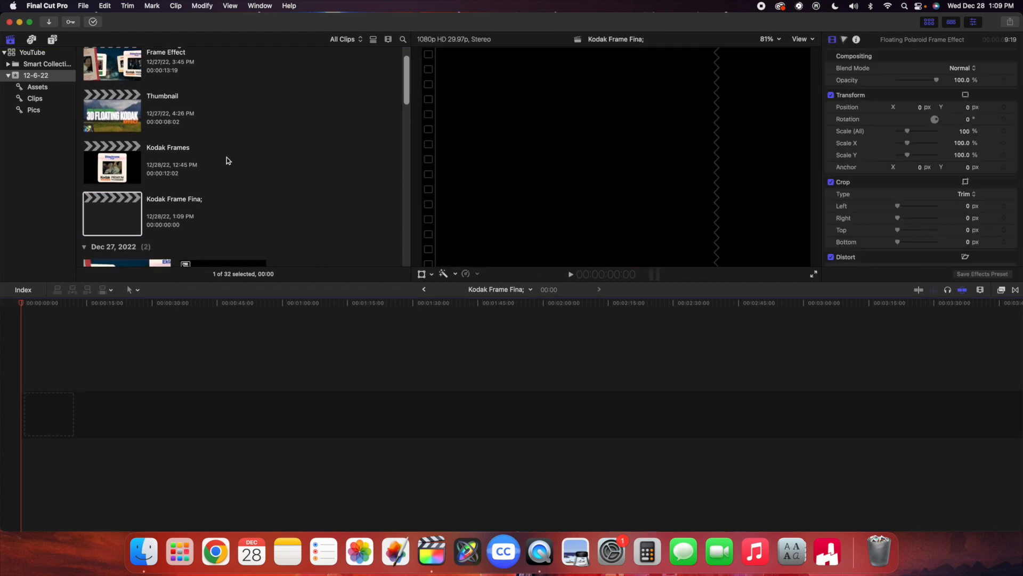
scroll(226, 158, "down", 10)
scroll(226, 157, "down", 2)
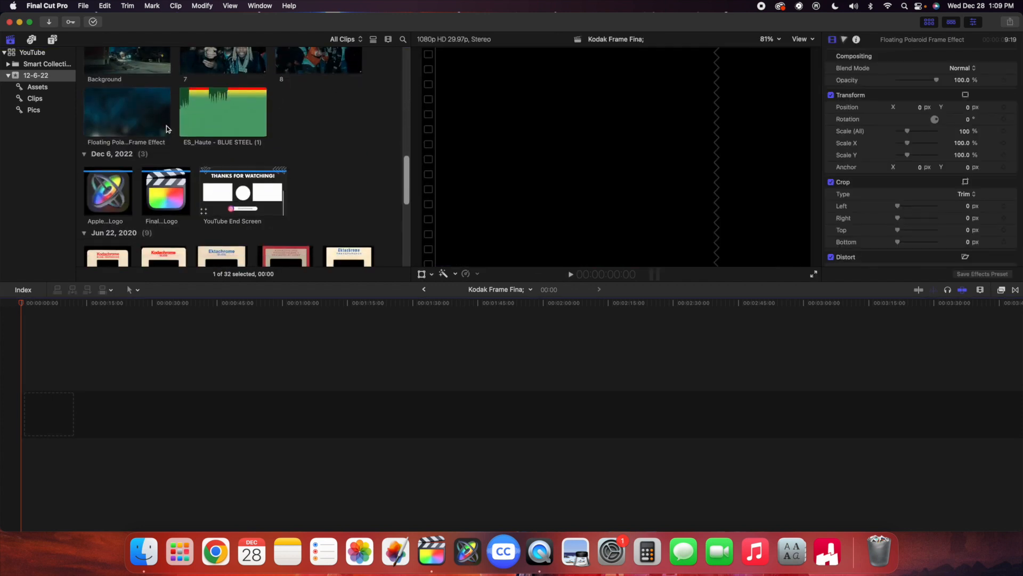
left_click(130, 113)
left_click_drag(130, 113, 18, 348)
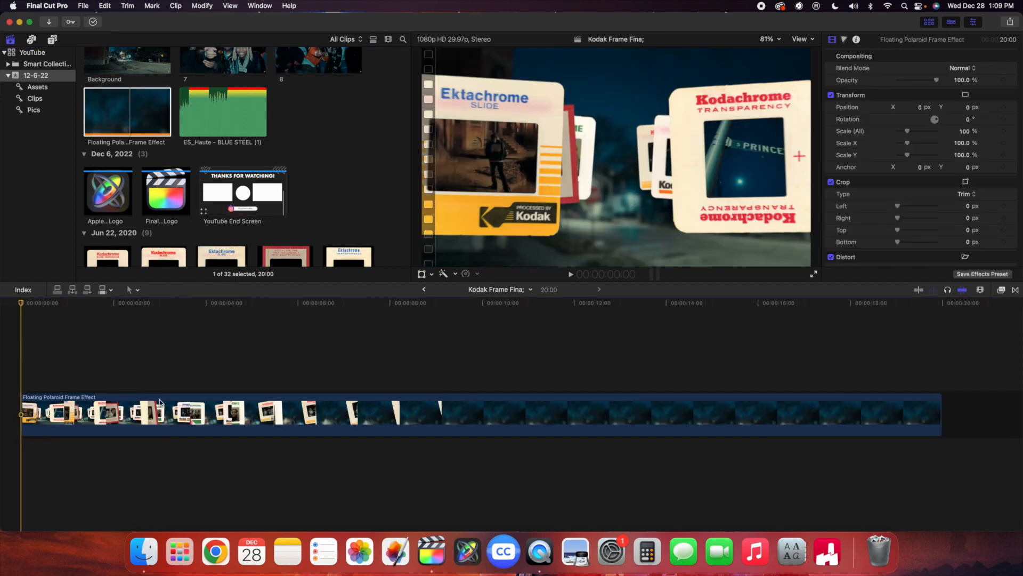
- Trim the end of the Floating Polaroid Frame Effect clip in the timeline to 9:21
left_click_drag(32, 307, 469, 340)
left_click(477, 404)
key("alt+bracketright")
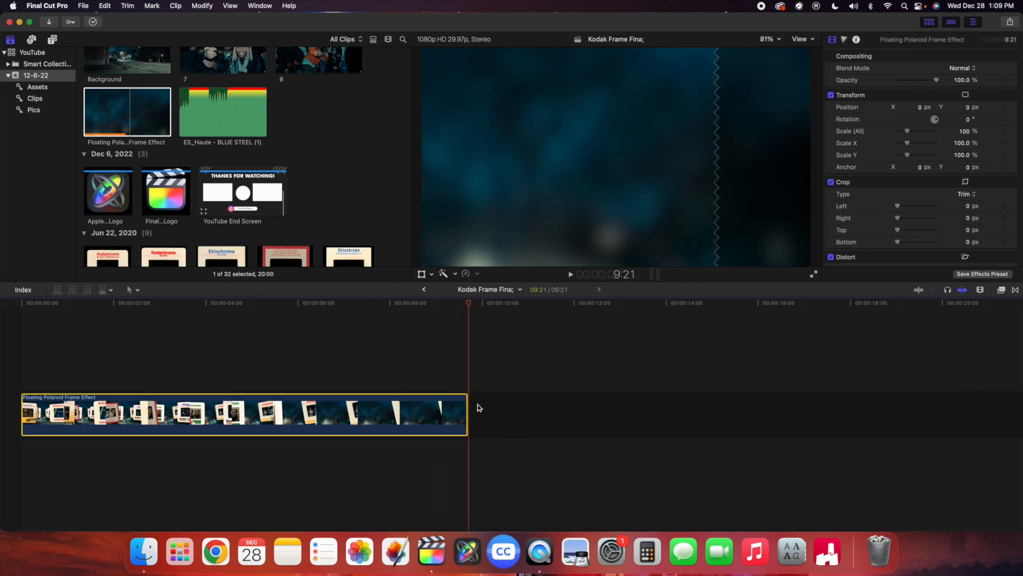
- Play the trimmed clip from the start of the timeline to check the direction of the frames' motion
left_click(2, 350)
scroll(176, 163, "up", 10)
scroll(176, 165, "down", 2)
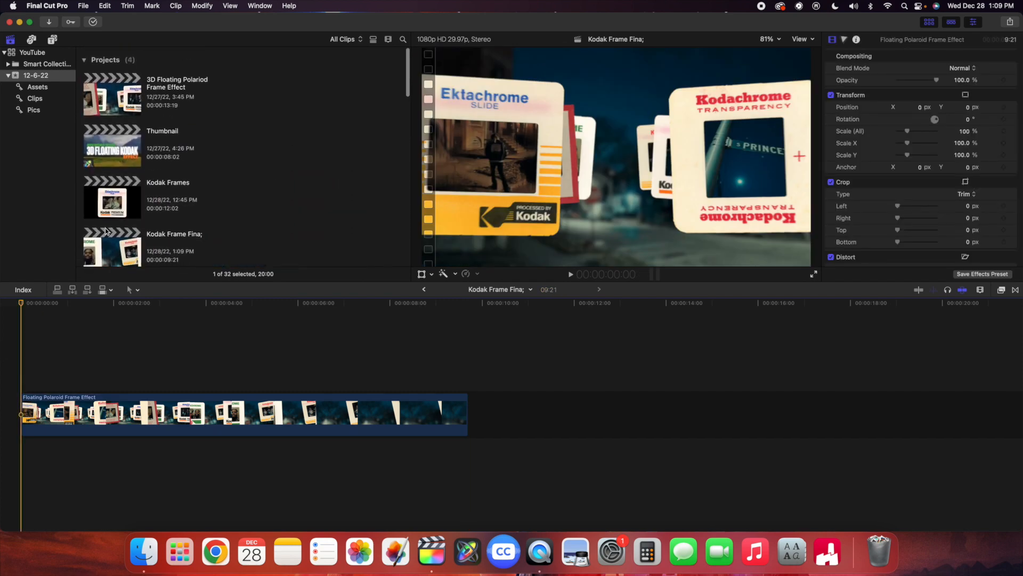
key("space")
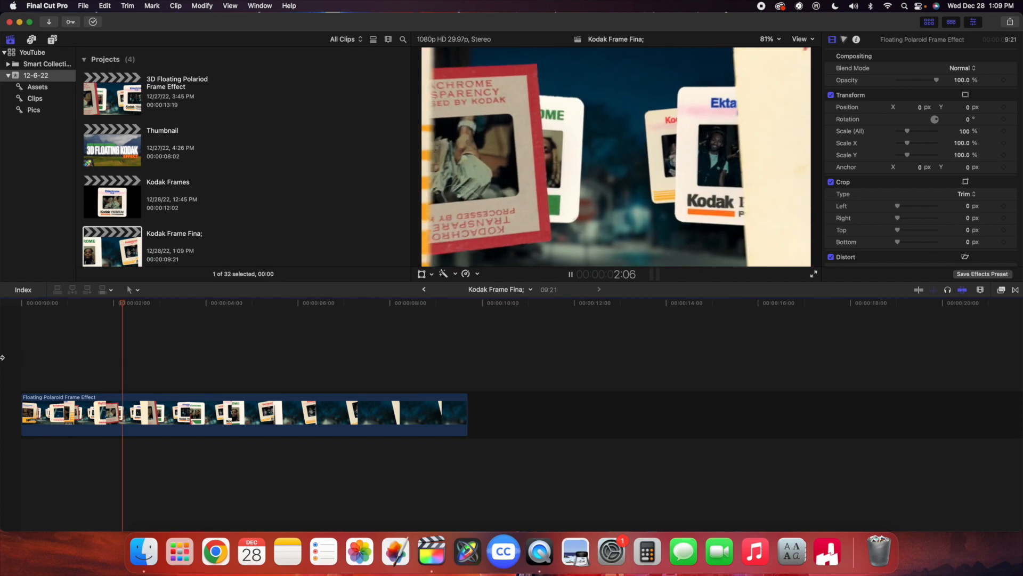
key("j")
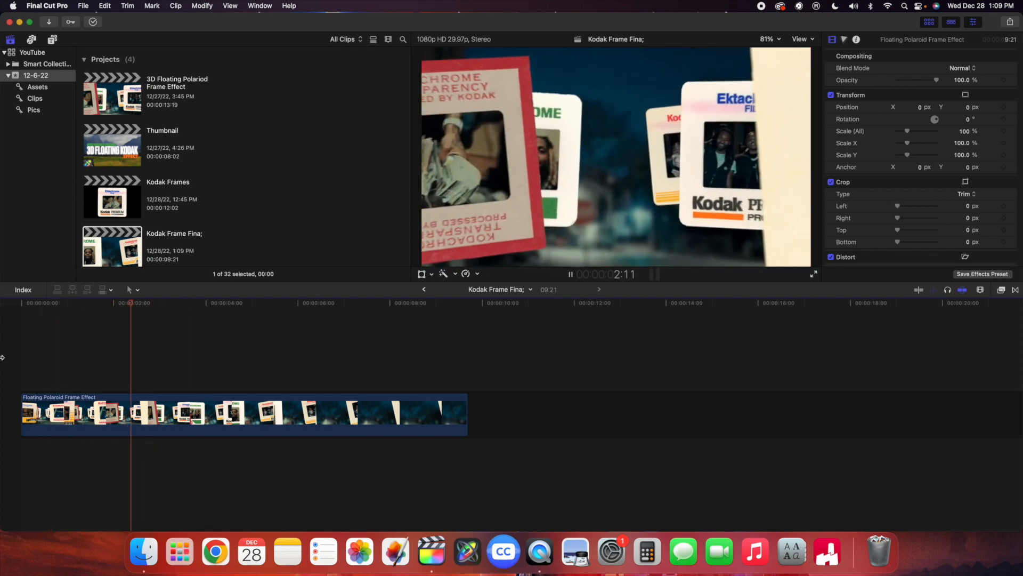
- Reverse the playback of the Floating Polaroid Frame Effect clip in the timeline
left_click(195, 413)
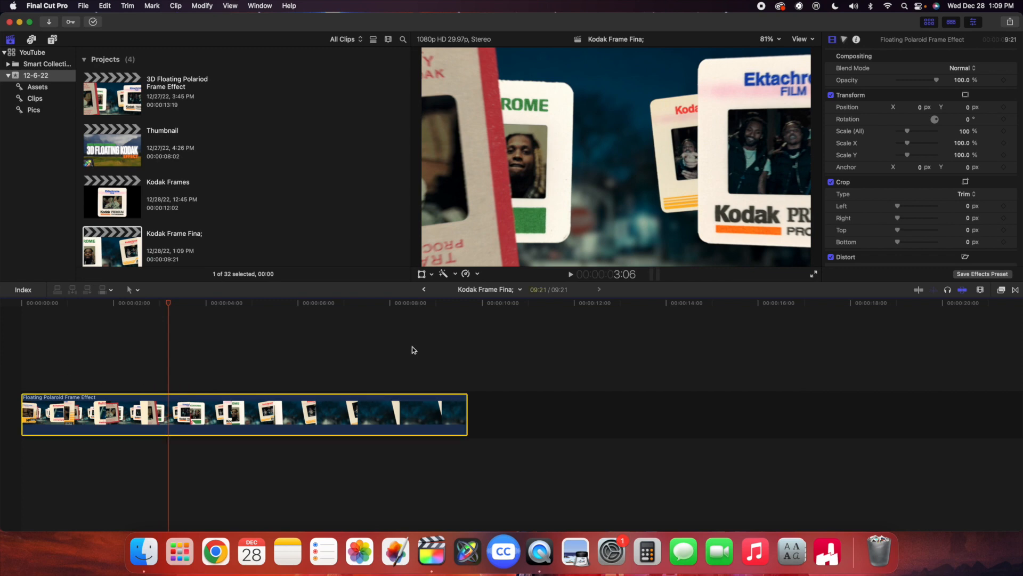
left_click(477, 274)
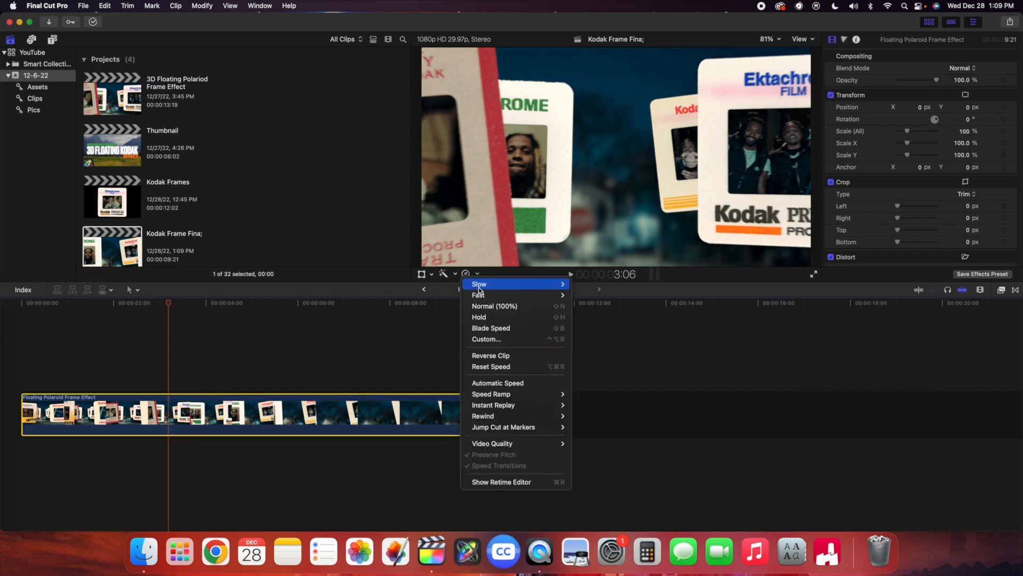
left_click(482, 355)
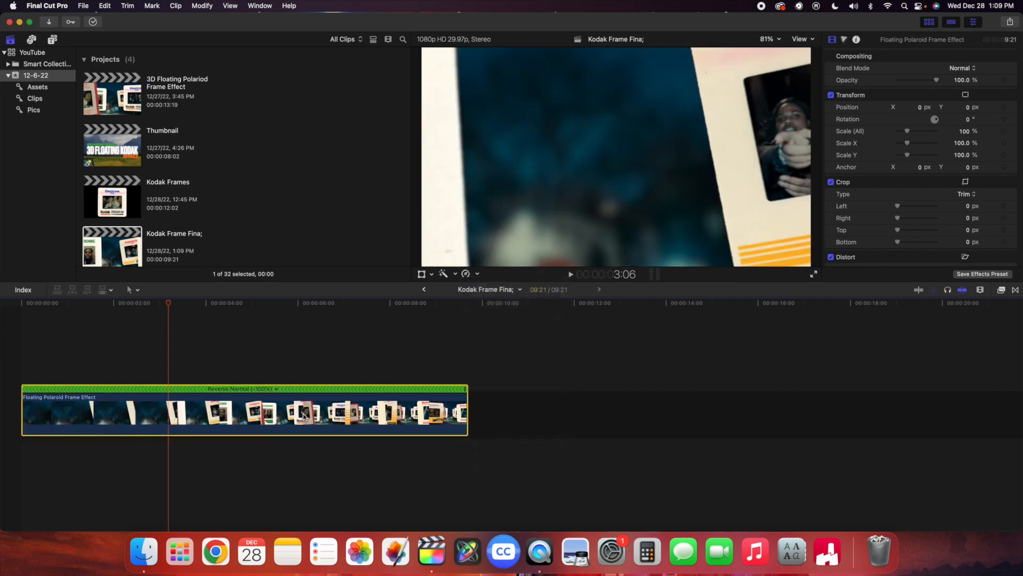
- Play the reversed clip repeatedly from the beginning of the timeline to review the floating frame animation
left_click(5, 379)
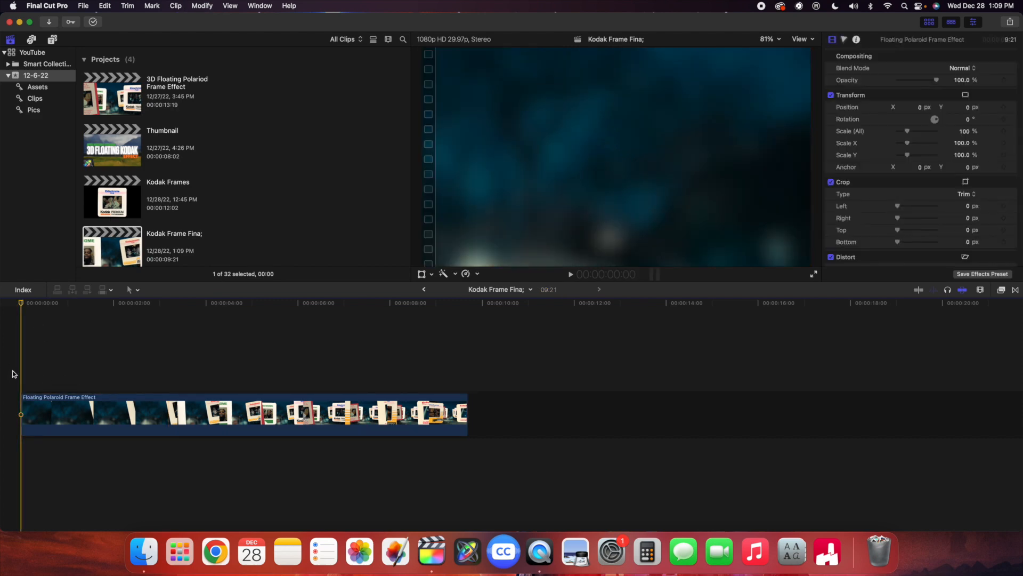
key("space")
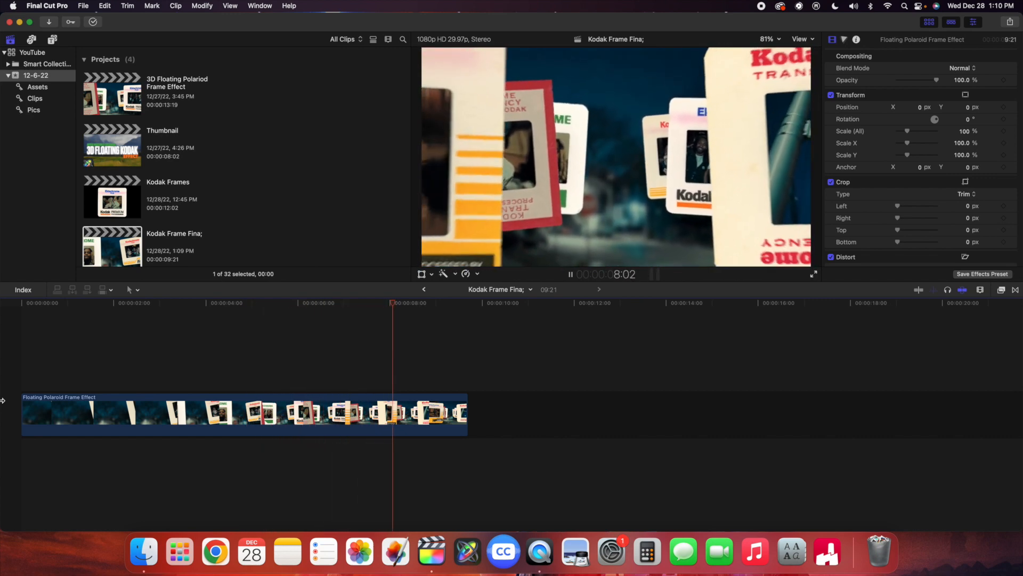
key("space")
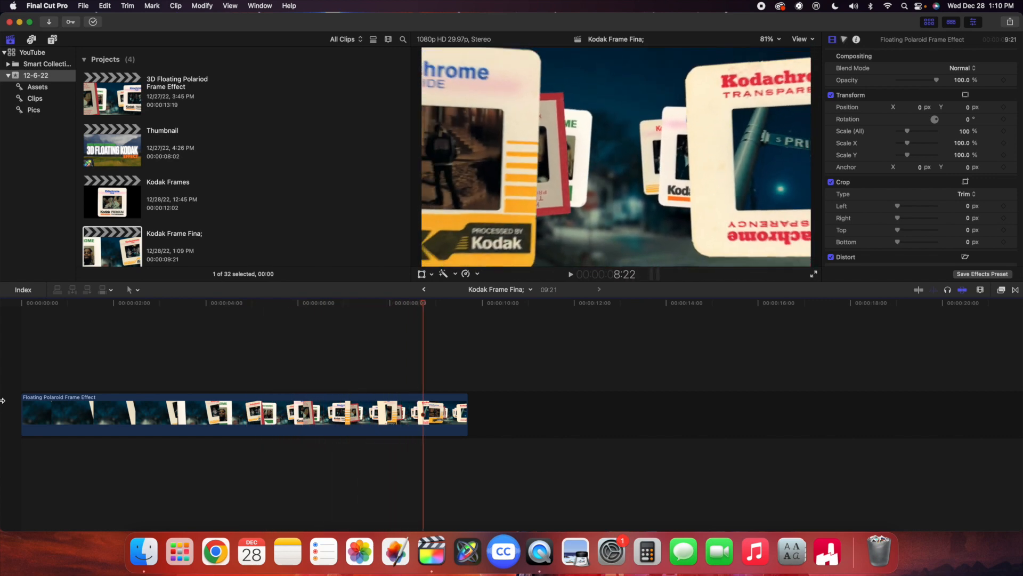
key("Home")
key("space")
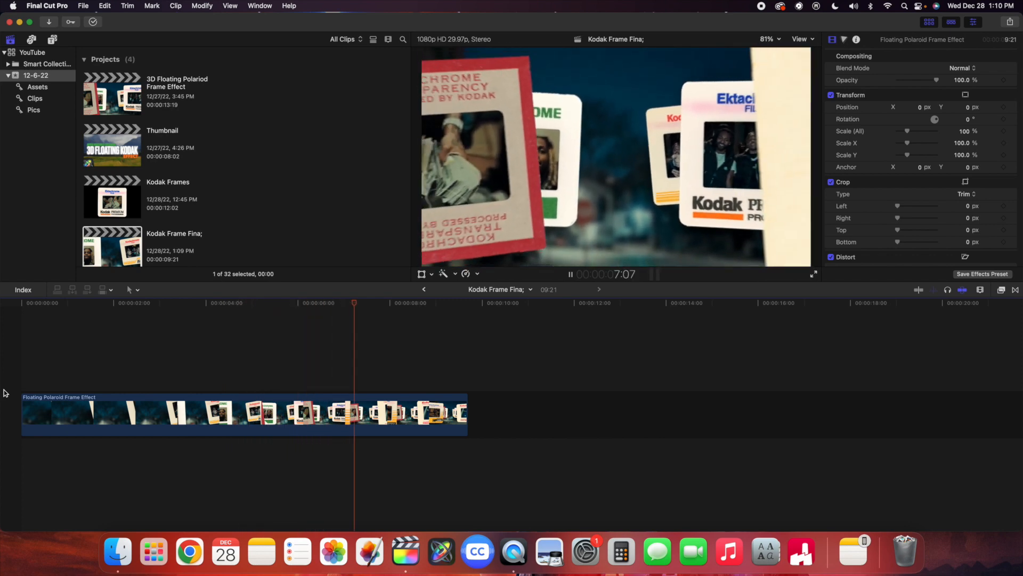
key("Home")
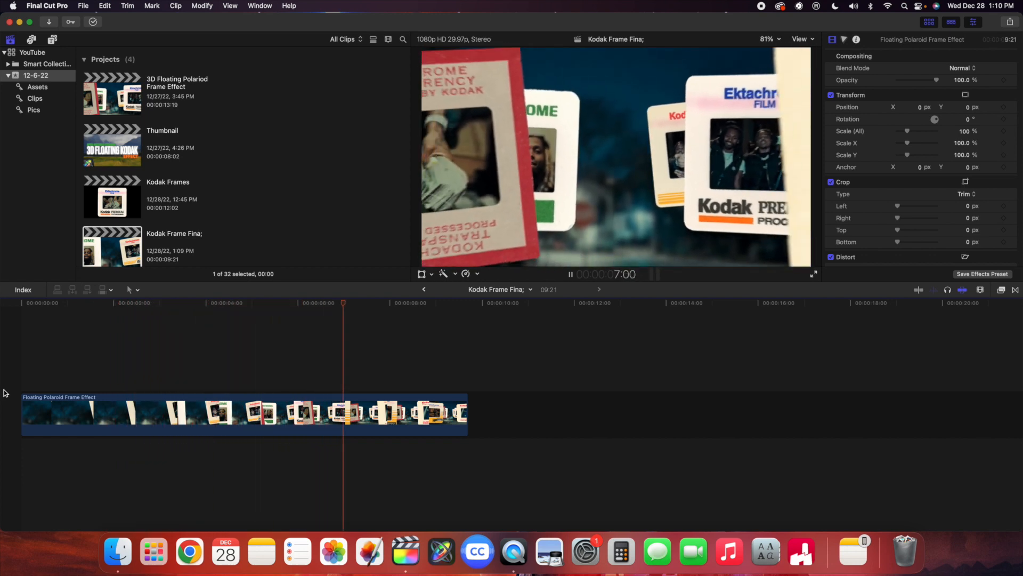
key("space")
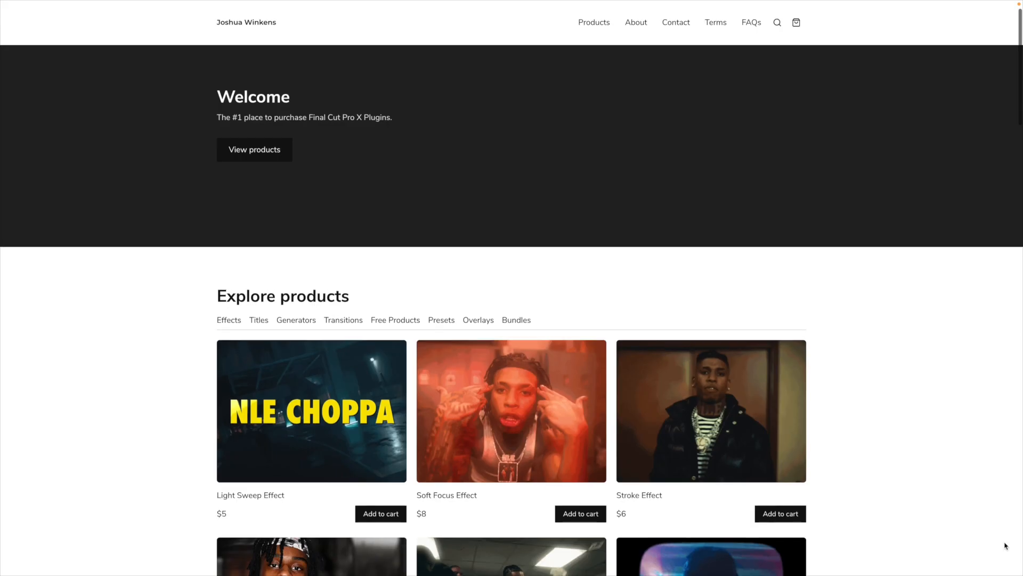
- Look through the Explore products listing on the Final Cut Pro X plugin store website
scroll(1006, 545, "down", 3)
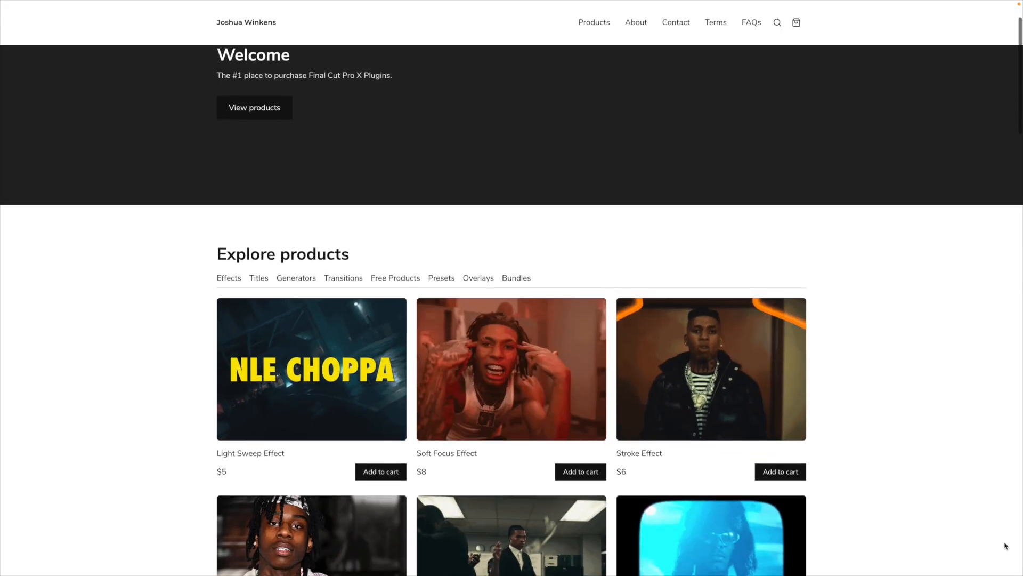
scroll(1006, 545, "down", 2)
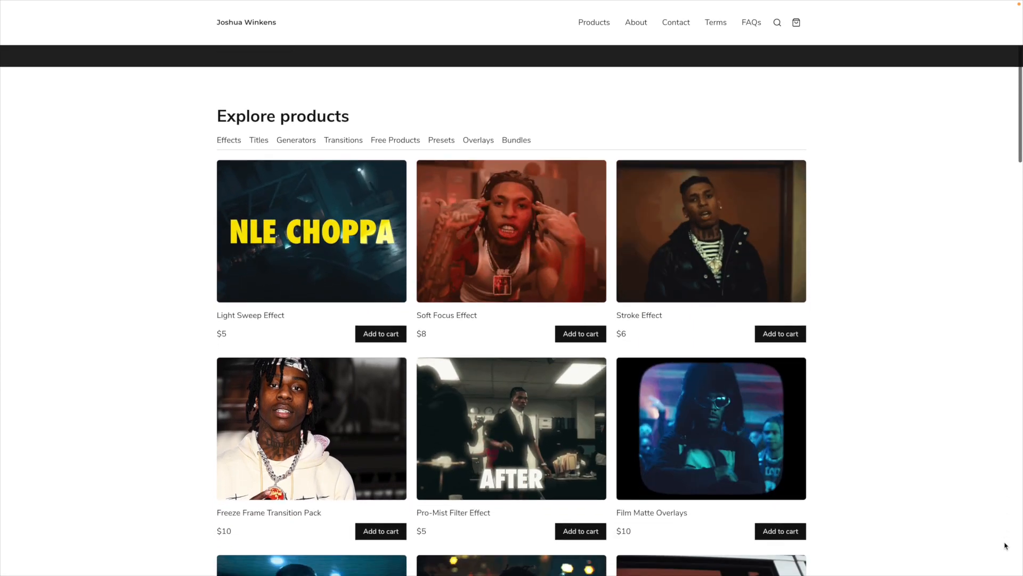
scroll(1006, 545, "down", 4)
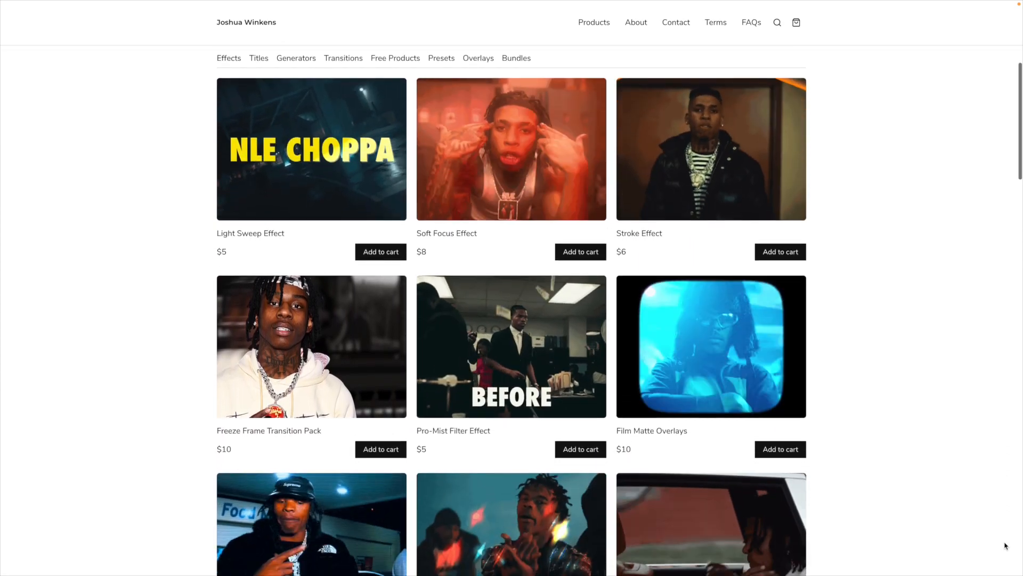